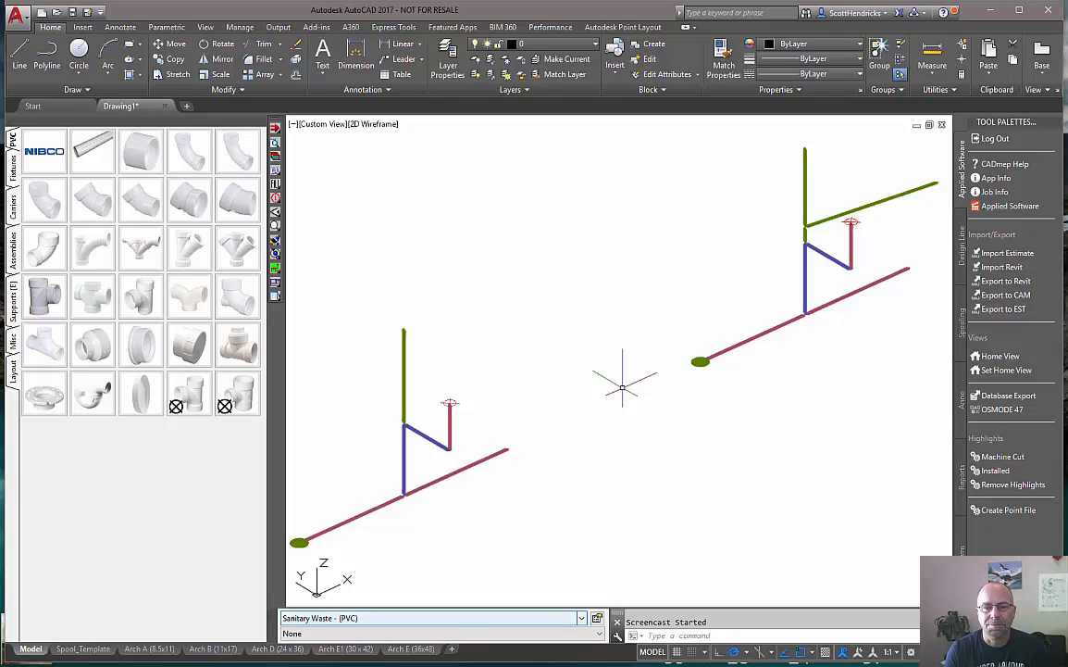
Step: Open the first sanitary waste design line for editing and fill it with 3D fittings
click(422, 425)
scroll(417, 407, up, 5)
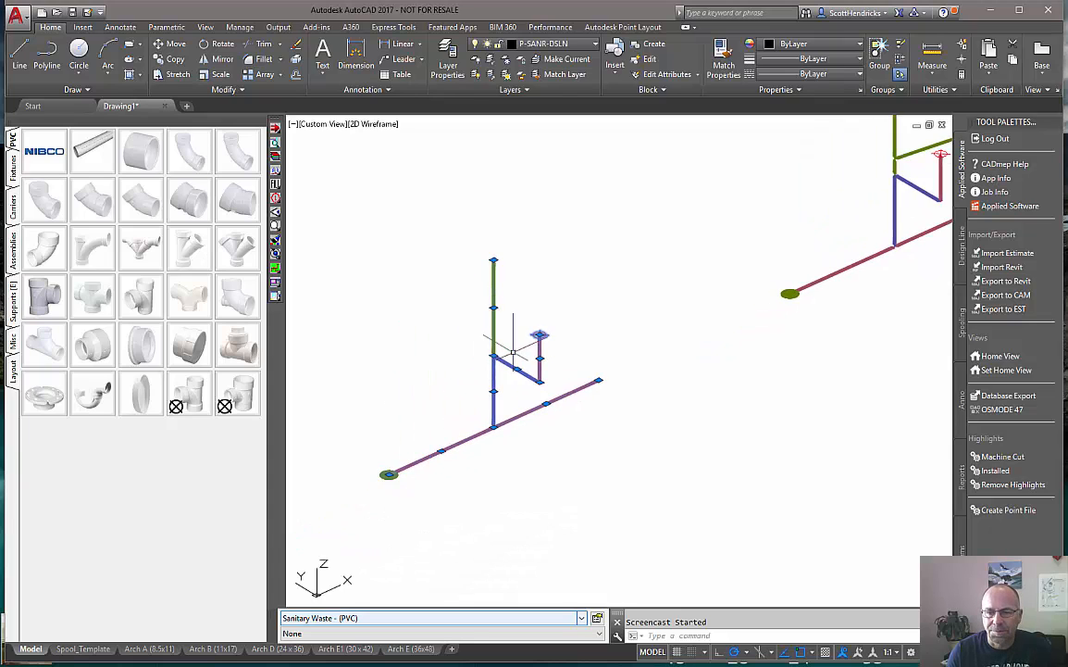
double_click(491, 391)
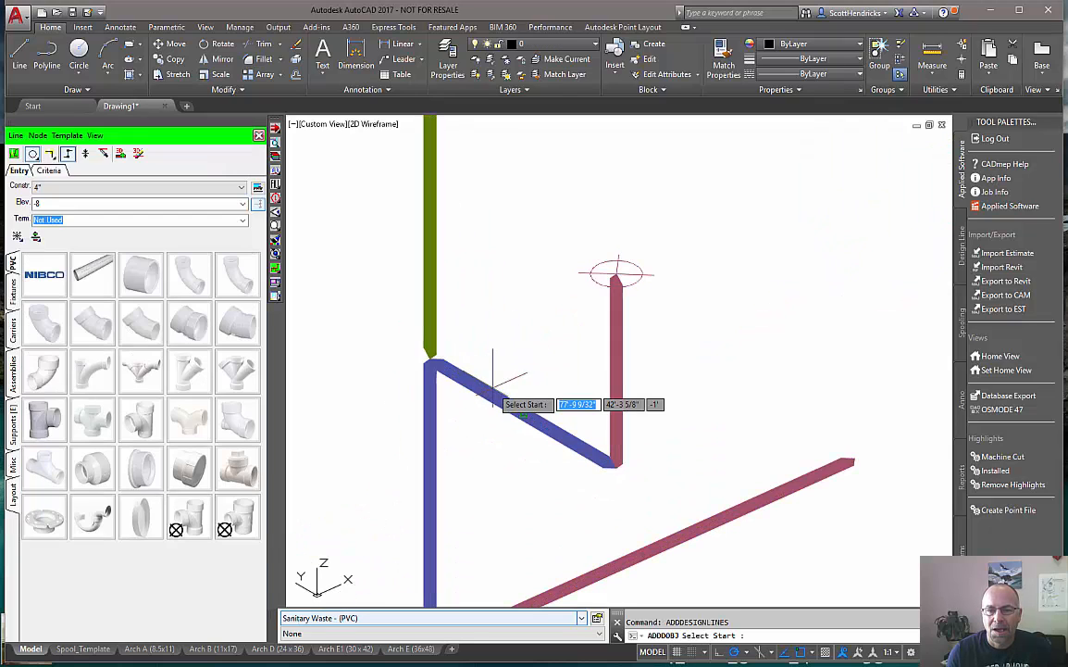
scroll(484, 409, down, 4)
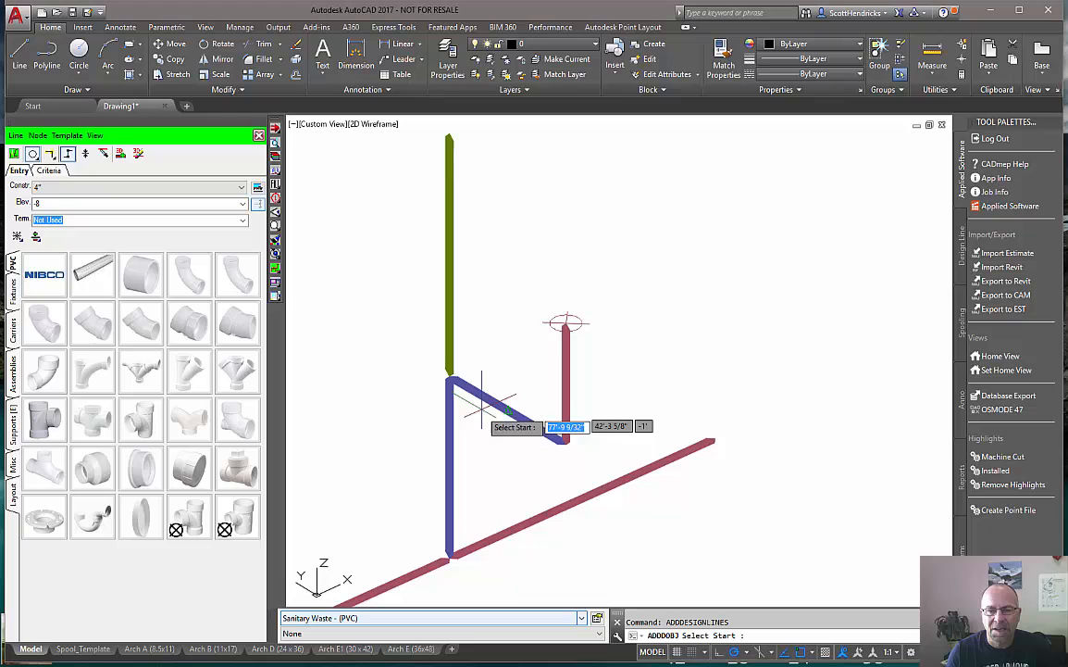
click(121, 153)
Step: Try to assign the straight No4811 Sanitary Tee to the node where the horizontal branch meets the vertical vent
middle_drag(310, 391, 433, 373)
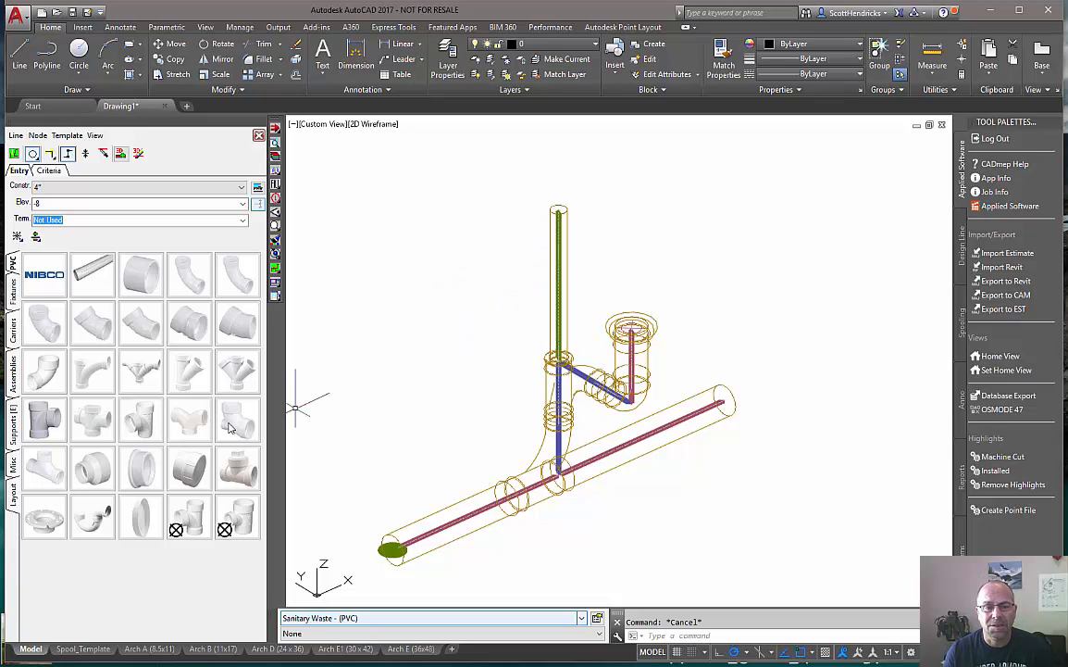
click(44, 421)
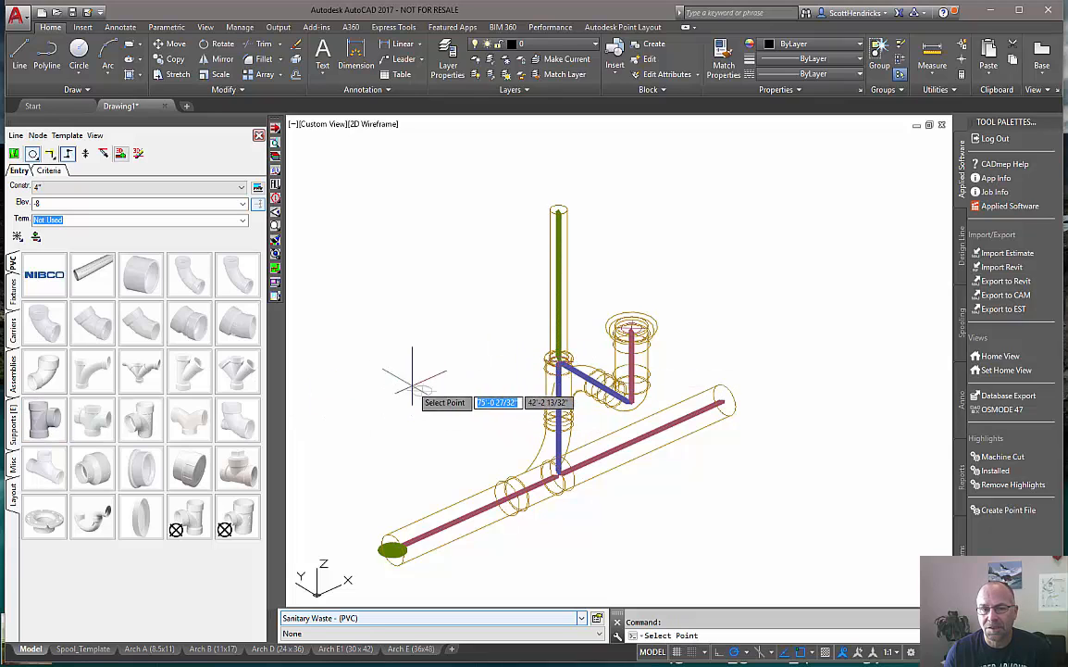
key(Escape)
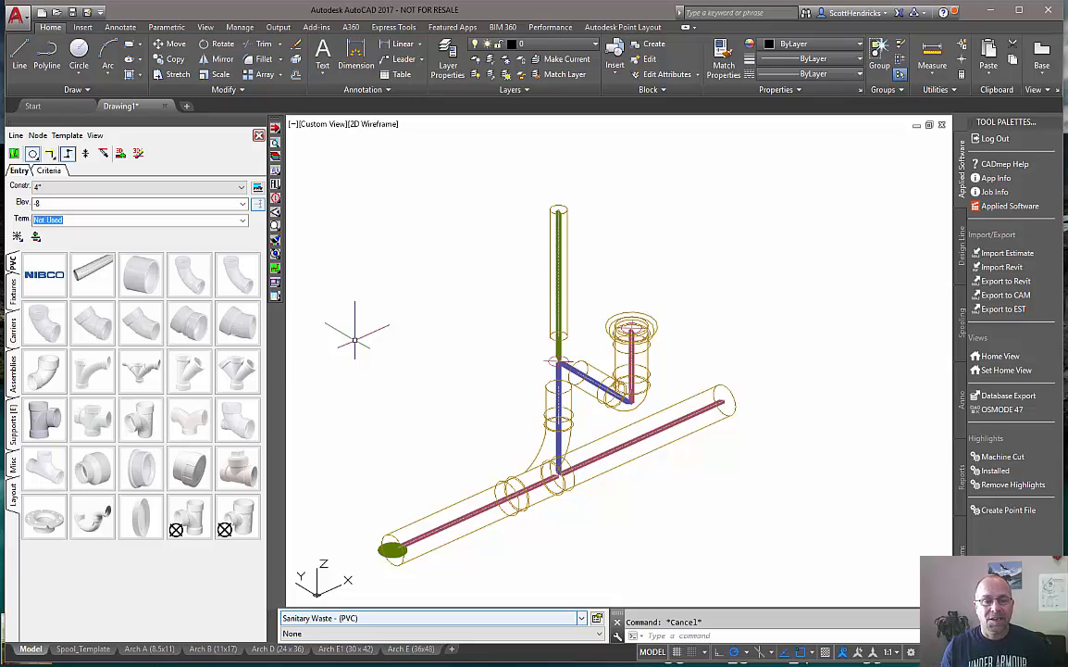
Step: Inspect the catalogue sizes and dimensions of the No4811 Sanitary Tee item, then close it without changes
right_click(42, 419)
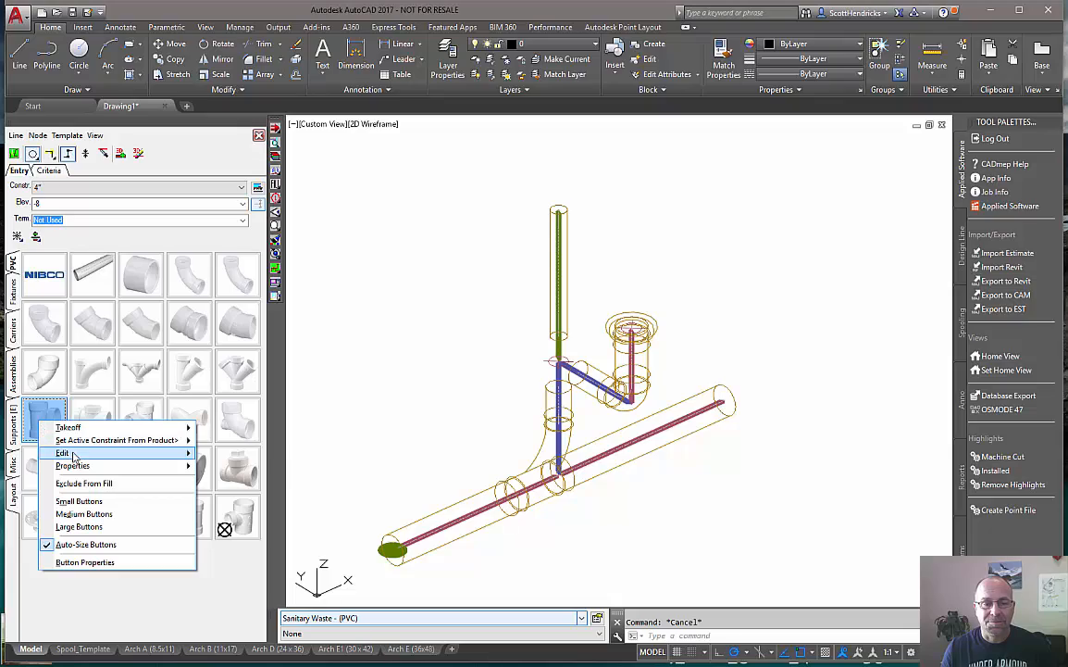
mouse_move(74, 456)
click(242, 456)
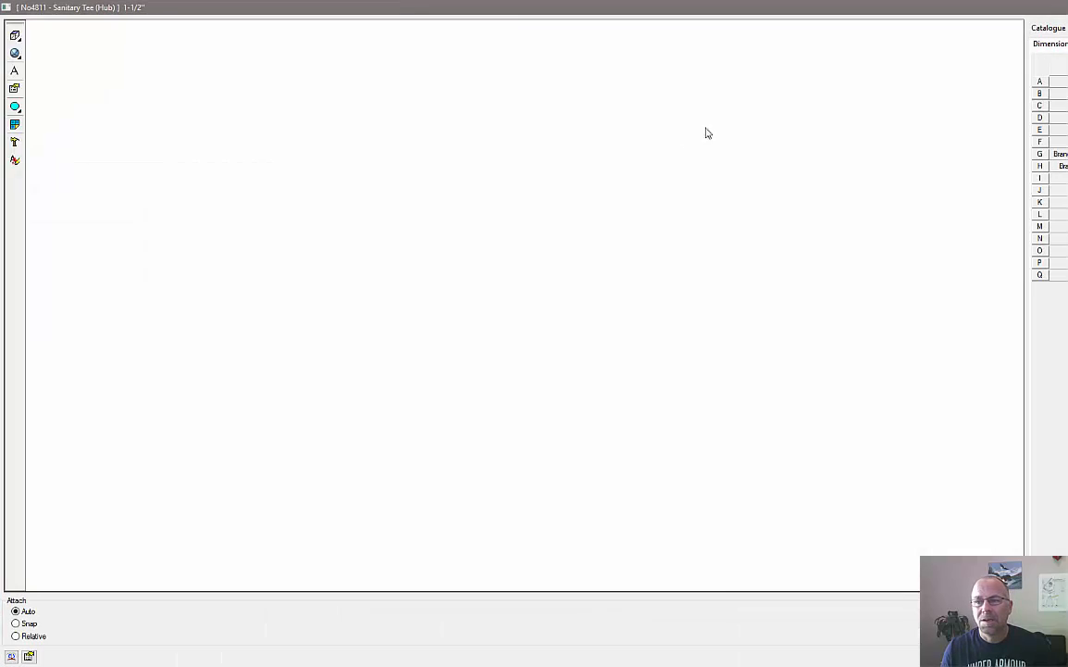
drag(1016, 9, 446, 67)
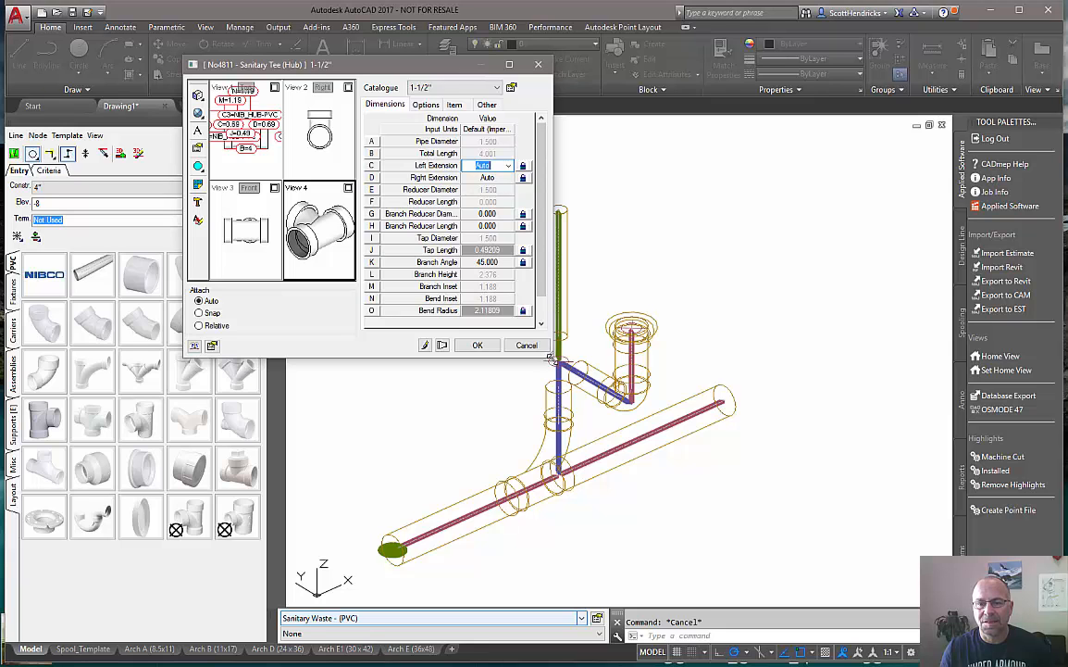
drag(555, 359, 820, 457)
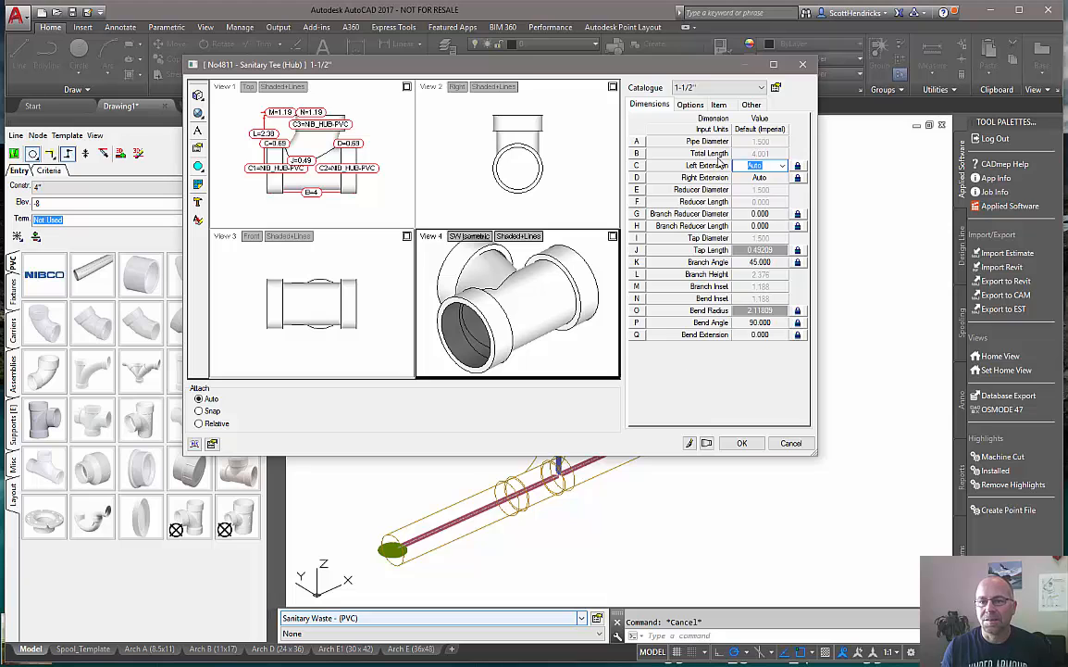
click(688, 88)
click(688, 92)
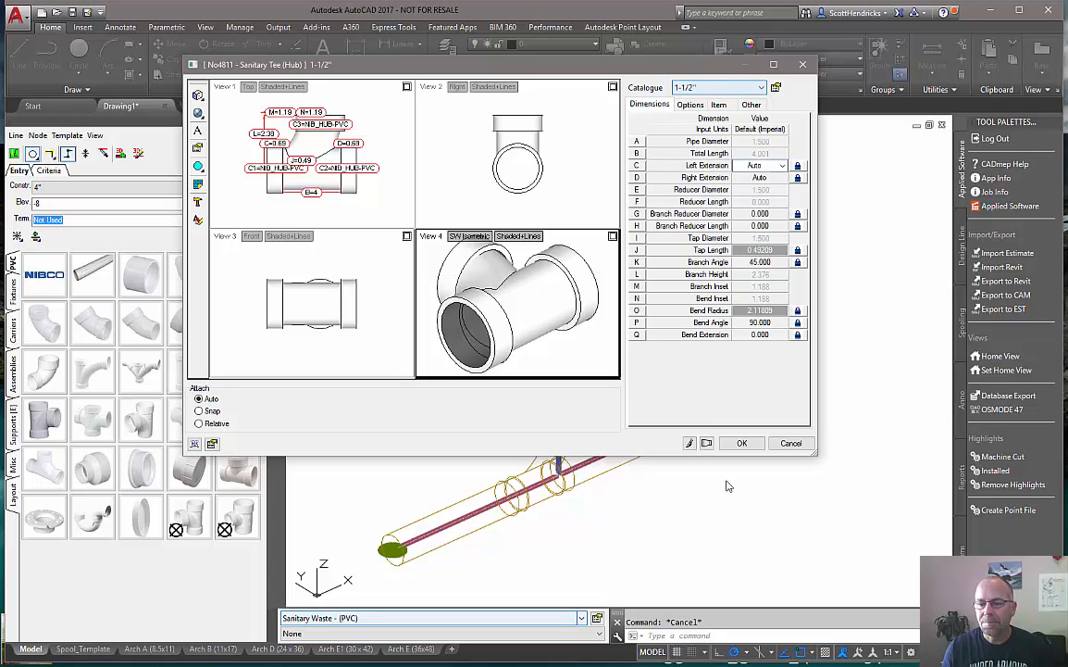
click(789, 446)
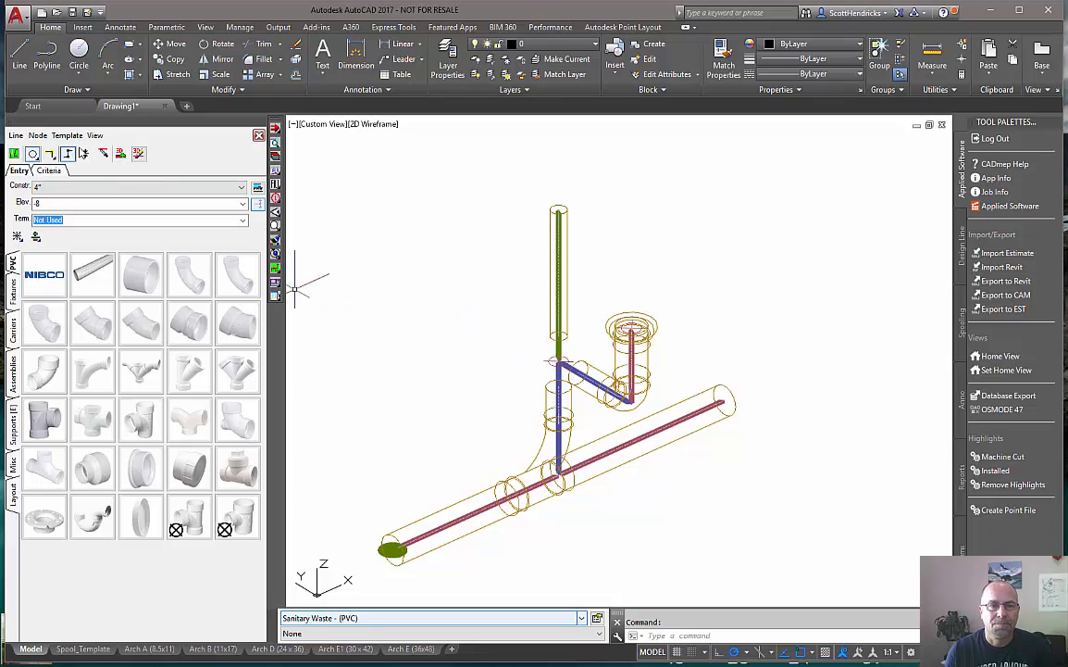
Step: Erase the 3D fill from the design line and inspect the button code of the reducing Sanitary Tee, leaving its properties unchanged
click(139, 154)
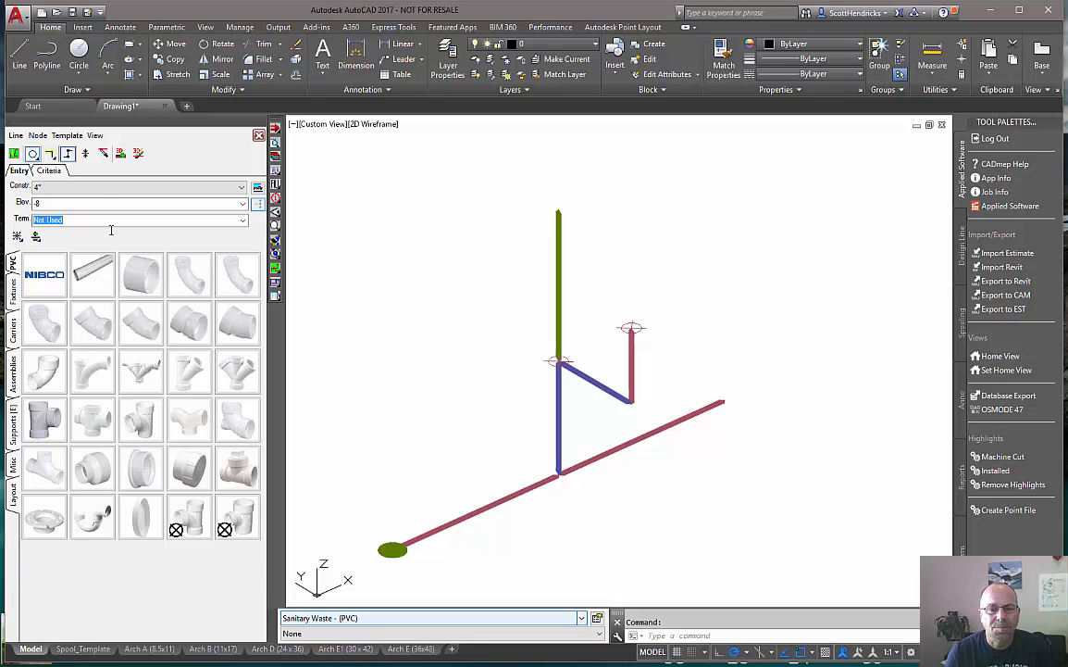
right_click(184, 518)
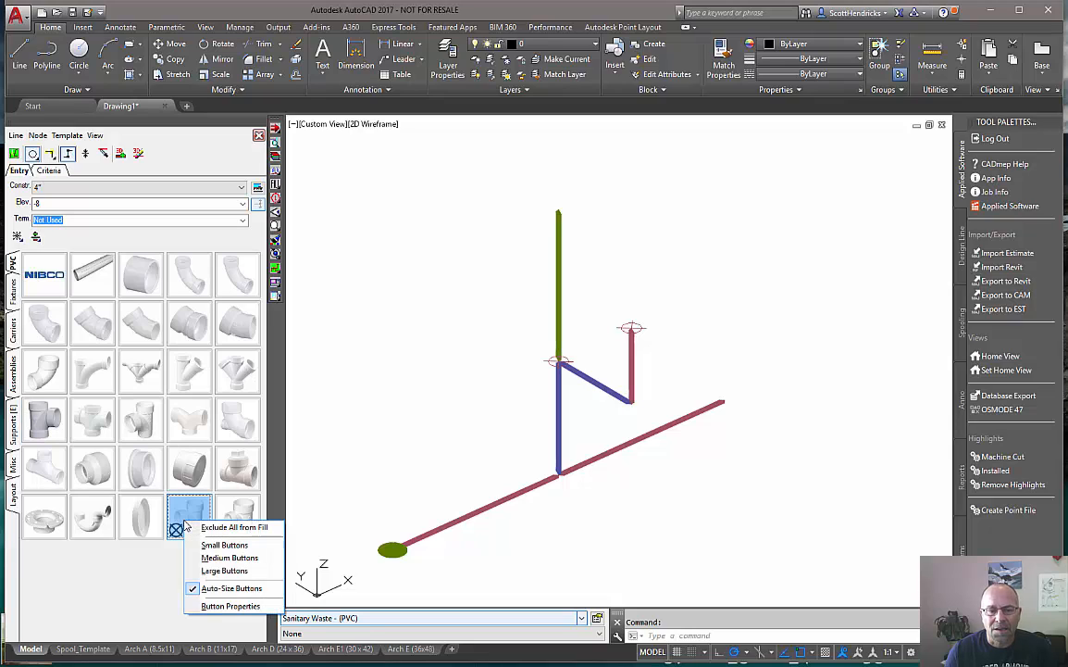
click(230, 607)
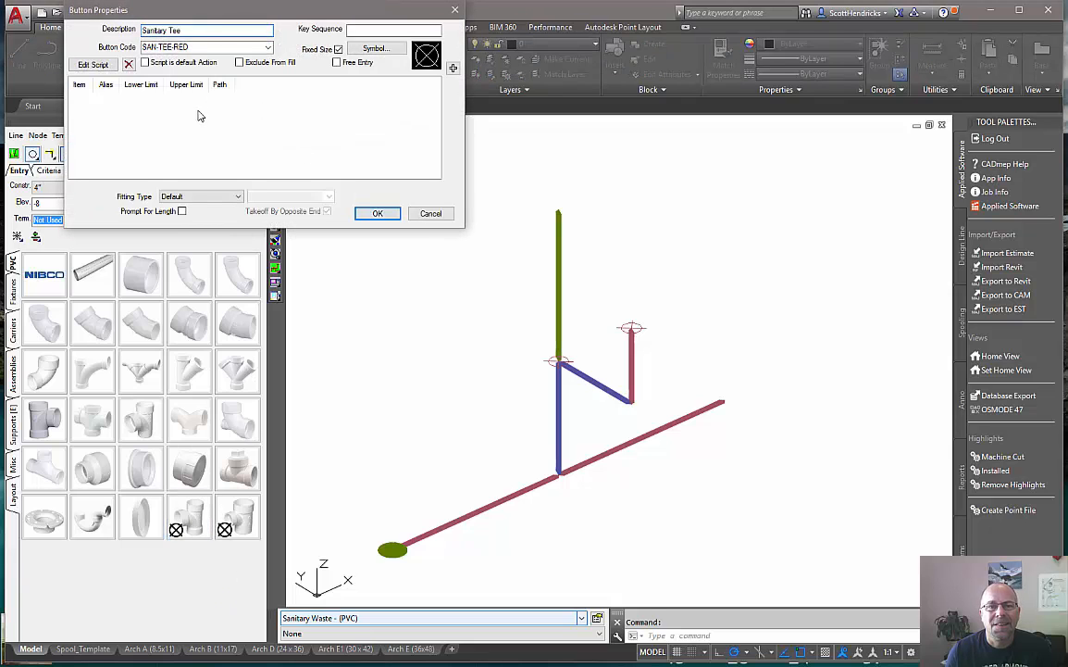
drag(183, 12, 360, 150)
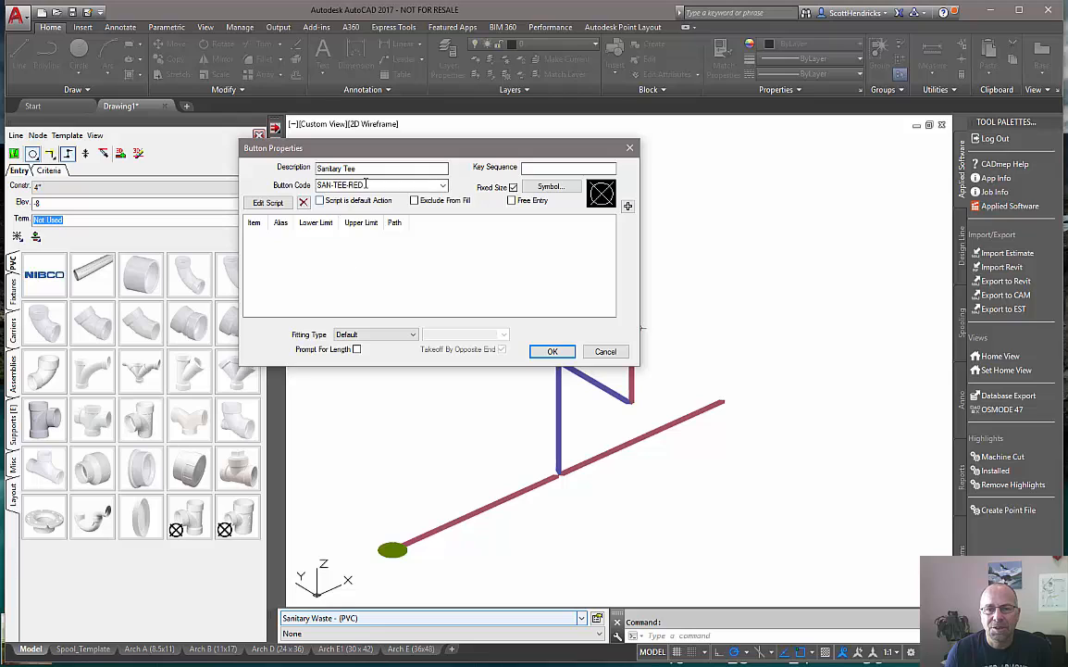
double_click(367, 184)
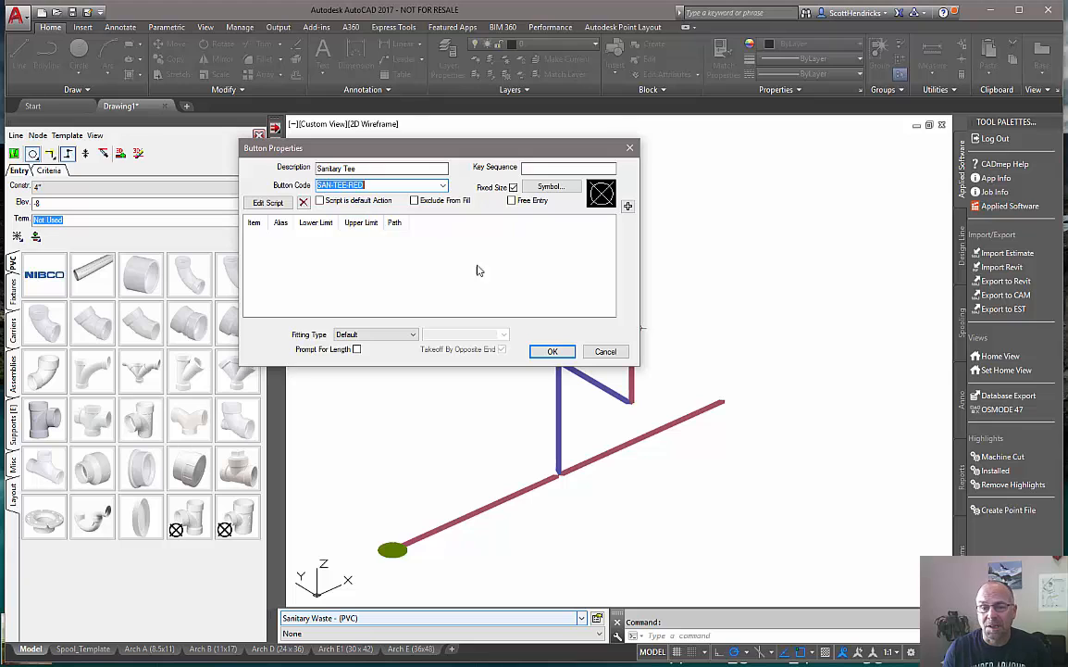
click(606, 351)
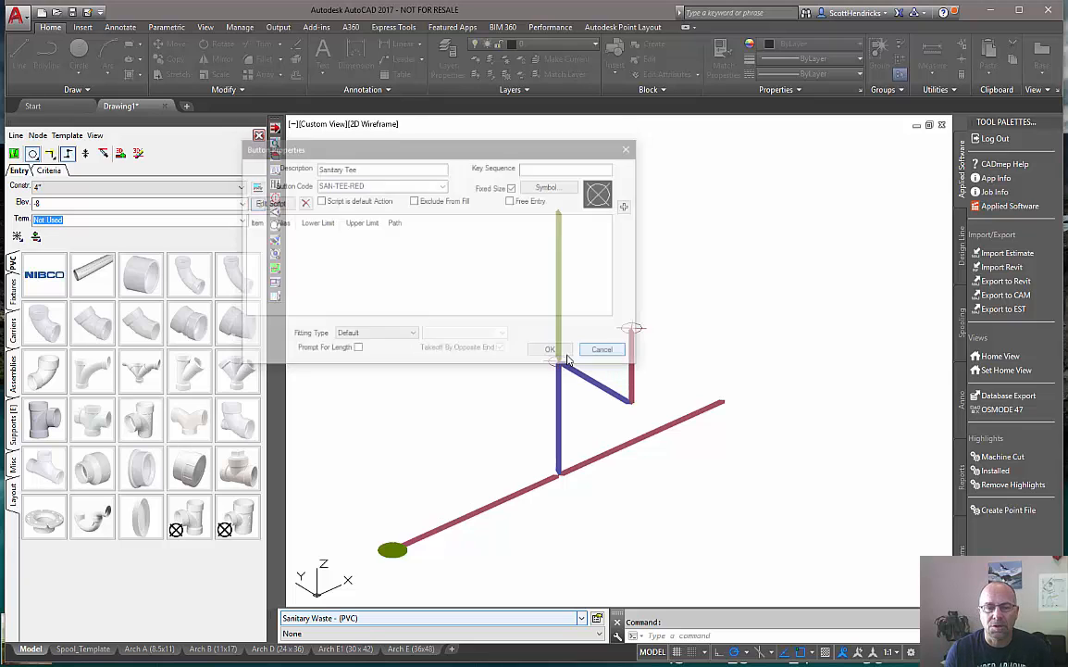
Step: Assign the reducing Sanitary Tee to the branch and vent junction node and refill the design line in 3D
click(184, 519)
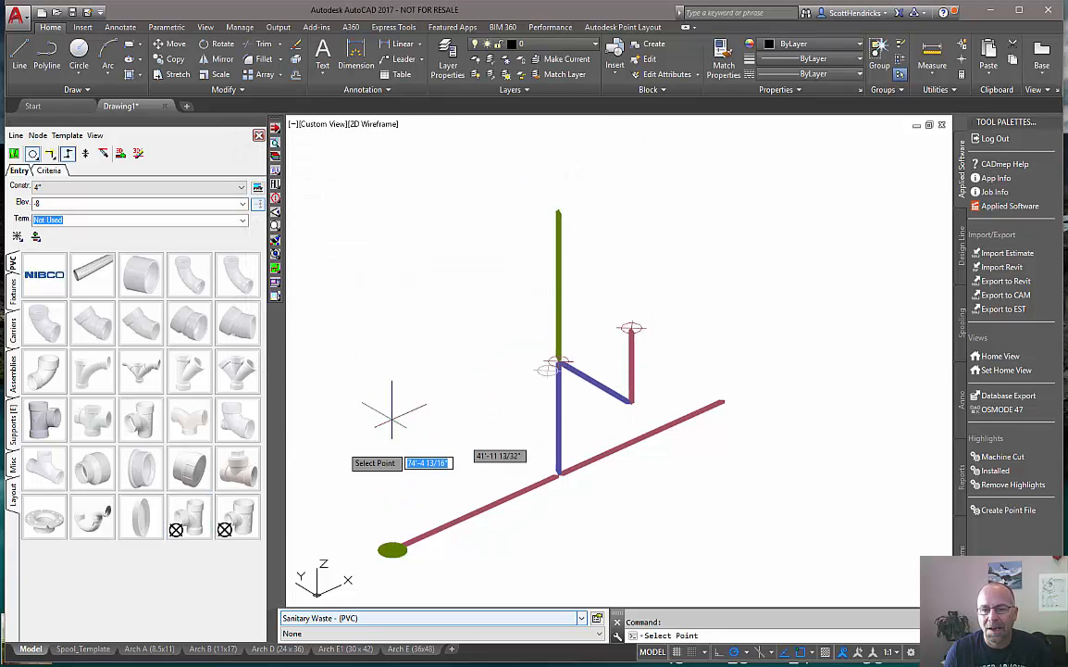
key(Escape)
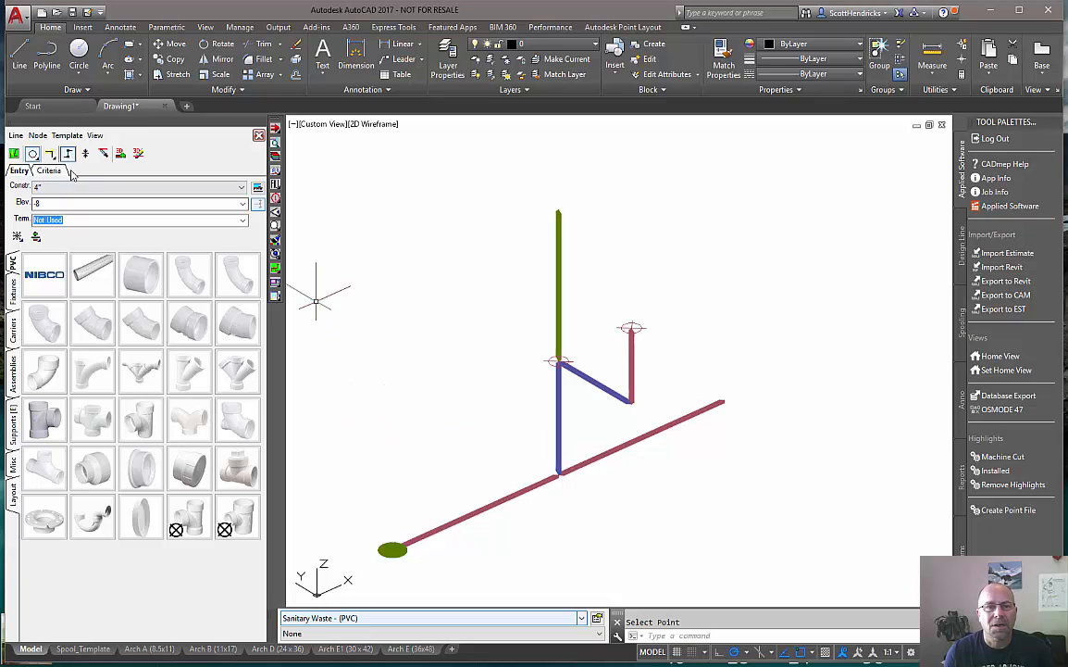
click(120, 155)
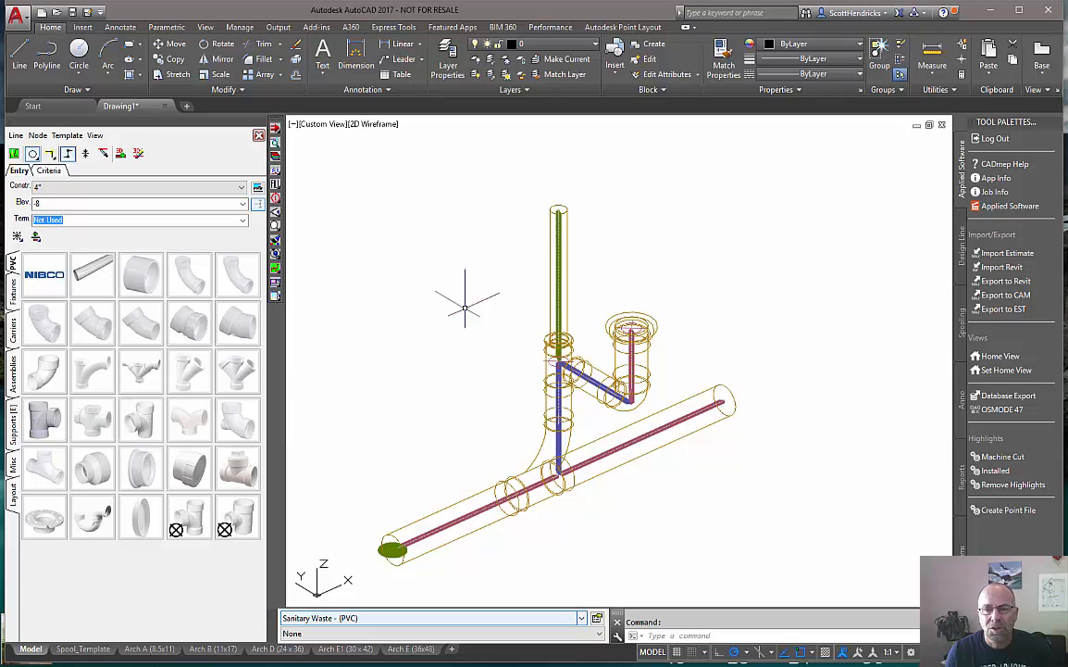
Step: Turn on the design line annotations and examine the fitting code at the sanitary tee node
click(120, 151)
click(118, 149)
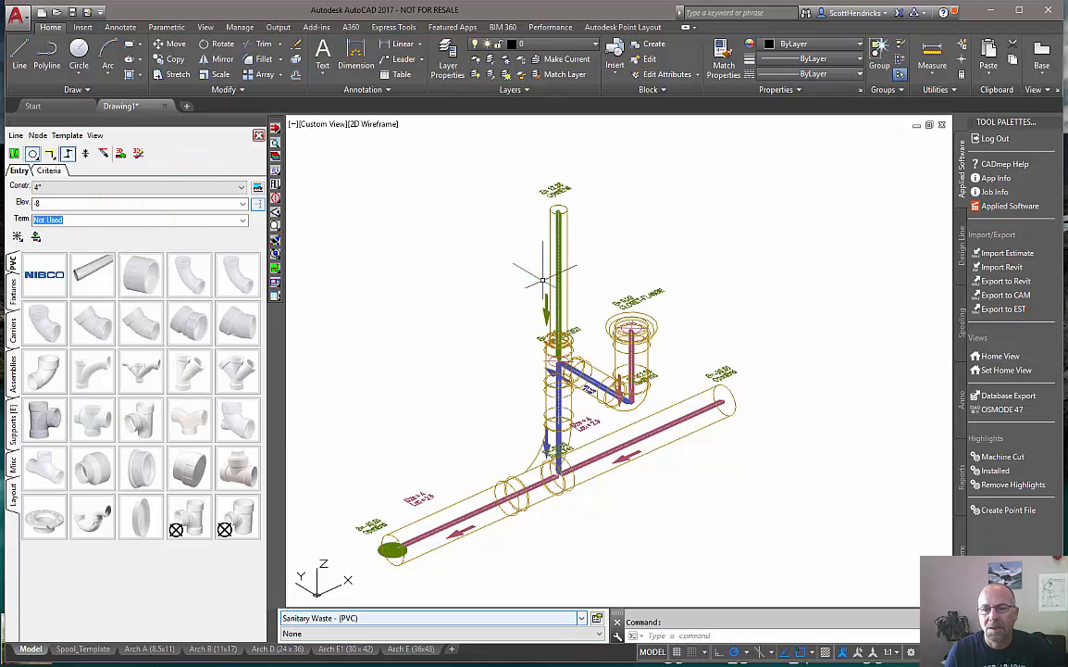
scroll(542, 279, up, 6)
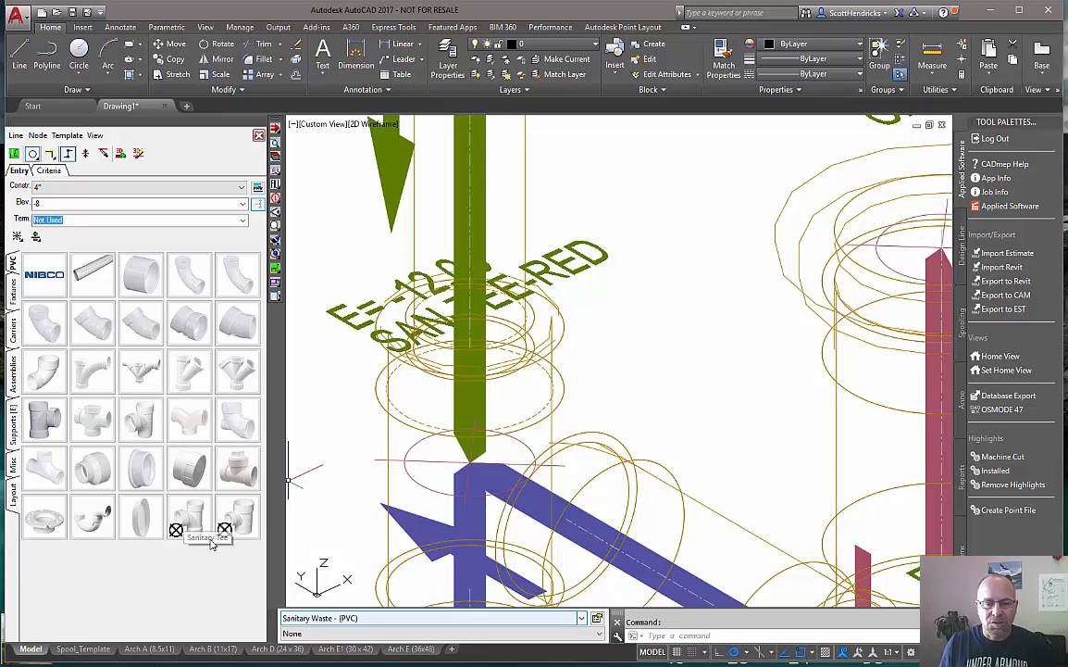
Step: Review the alternate codes mapped to SAN-TEE-RED in the Sanitary Waste - (PVC) service's button mappings, then close the setup without changes
click(597, 618)
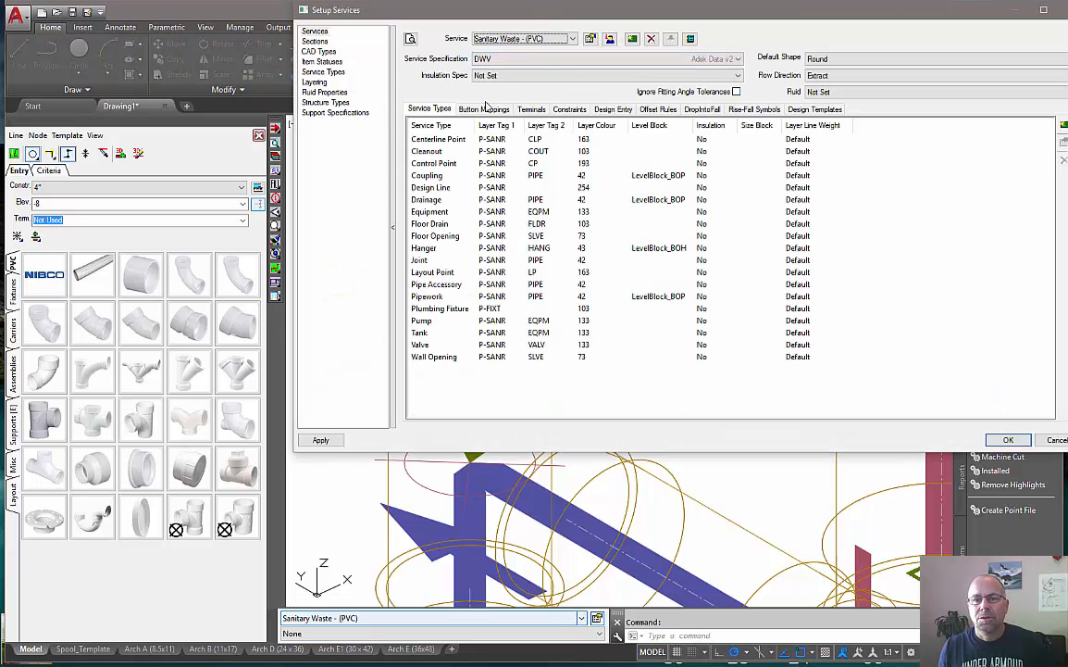
click(483, 109)
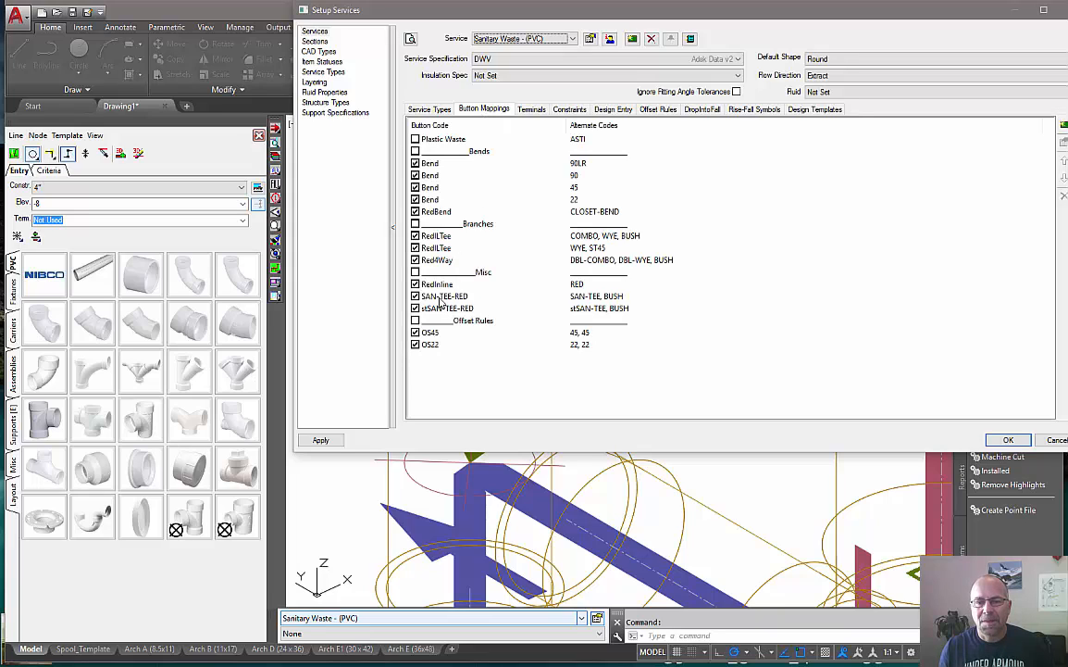
click(441, 296)
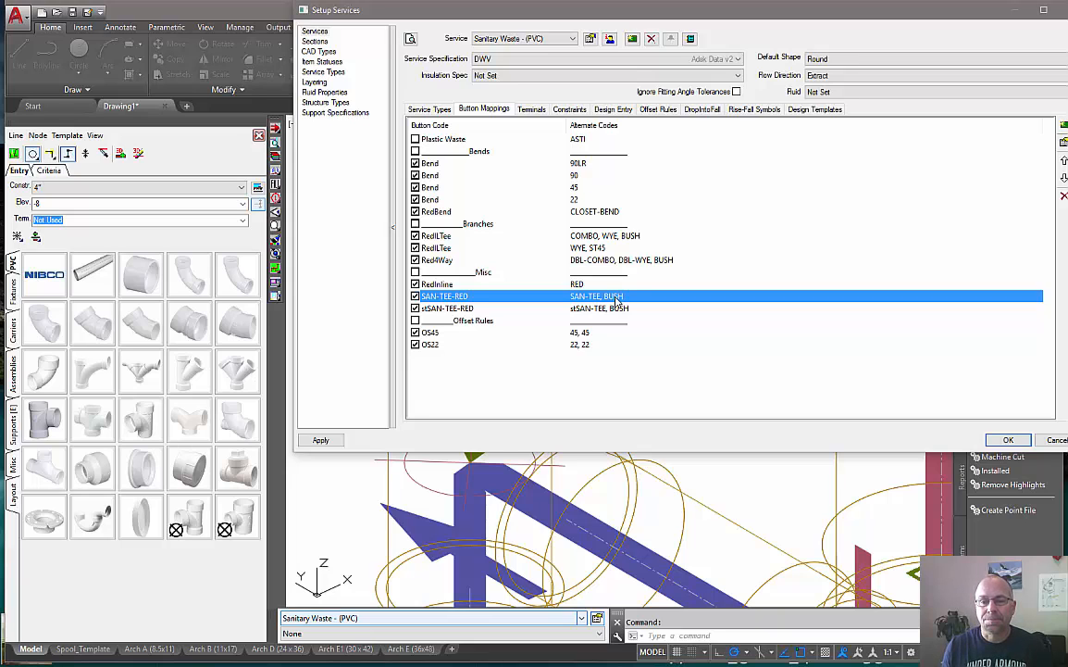
click(1060, 442)
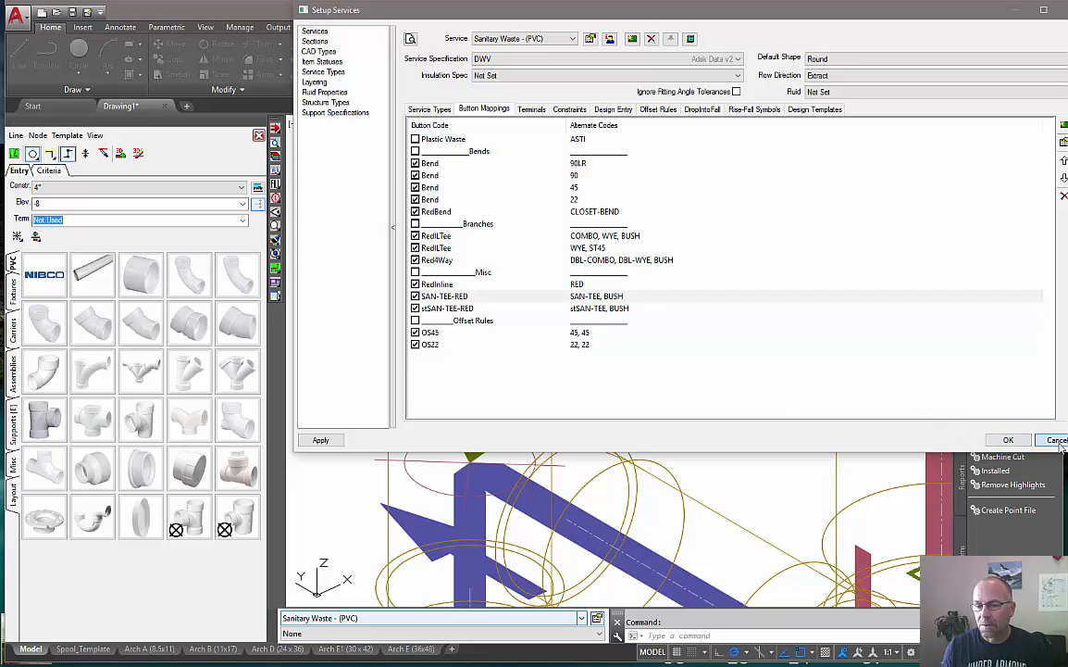
Step: Turn off the design line annotations
scroll(590, 494, down, 4)
mouse_move(557, 513)
middle_down()
mouse_move(520, 468)
mouse_move(408, 417)
middle_up()
scroll(412, 422, down, 2)
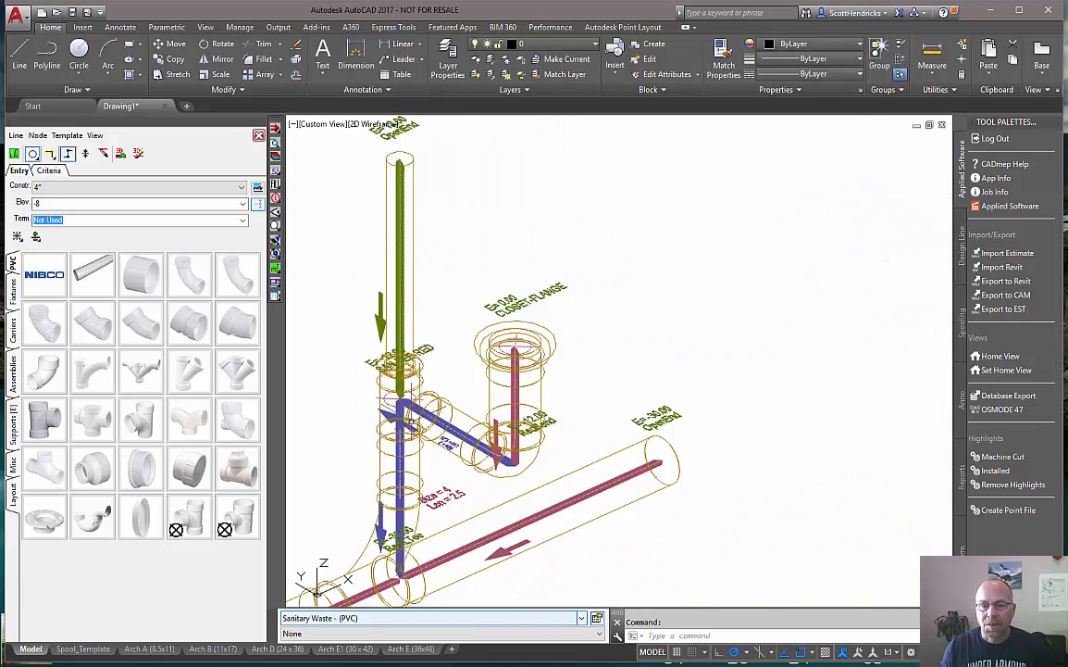
scroll(412, 421, down, 2)
click(94, 136)
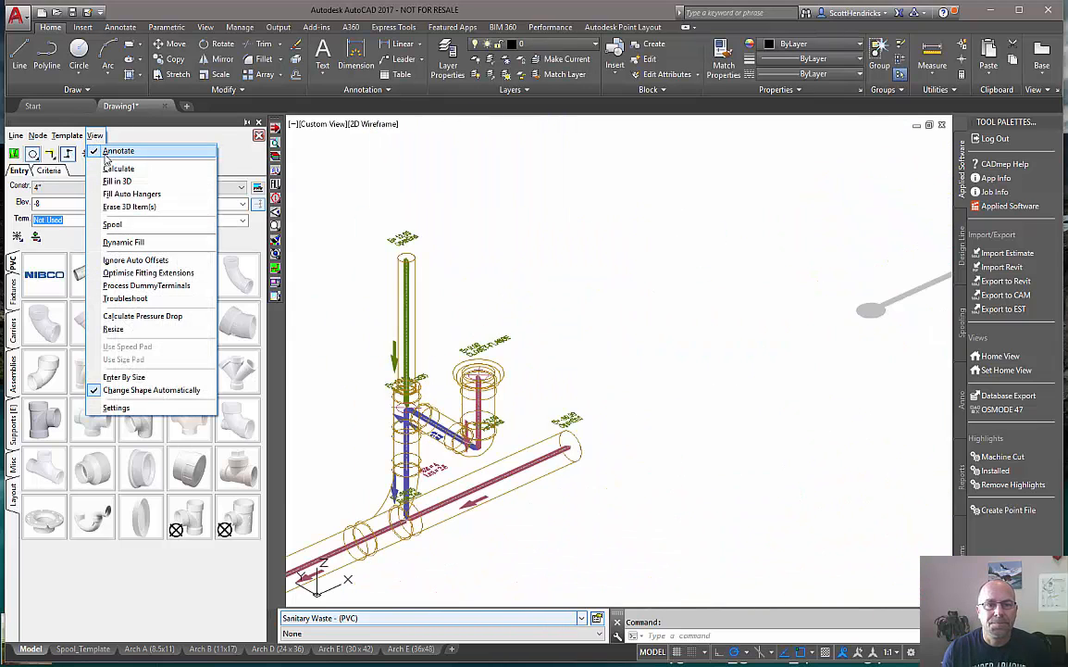
click(107, 153)
Step: Open the second sanitary waste design line, with the extra sloped vent branch, for editing and fill it with 3D fittings
mouse_move(573, 294)
middle_down()
mouse_move(381, 301)
mouse_move(250, 355)
middle_up()
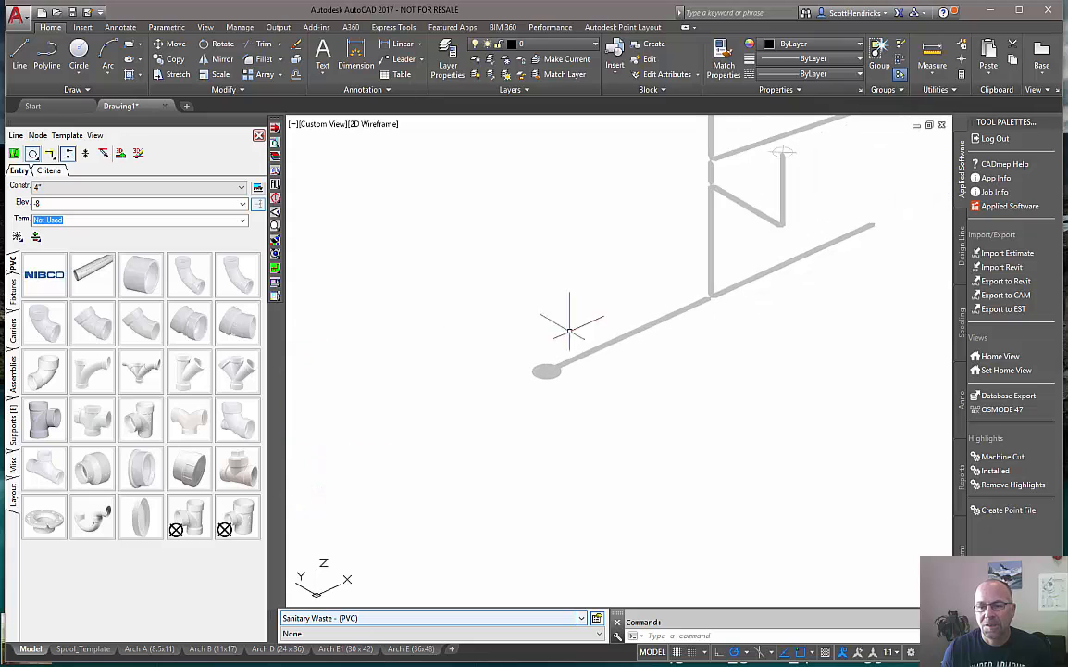
double_click(660, 321)
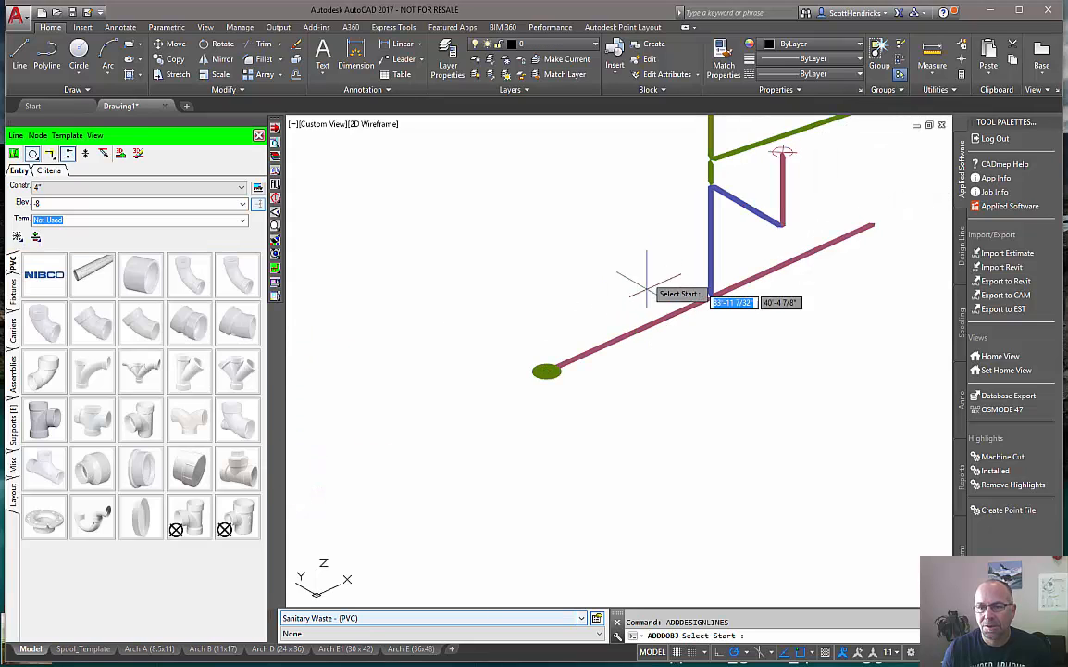
middle_drag(648, 288, 463, 420)
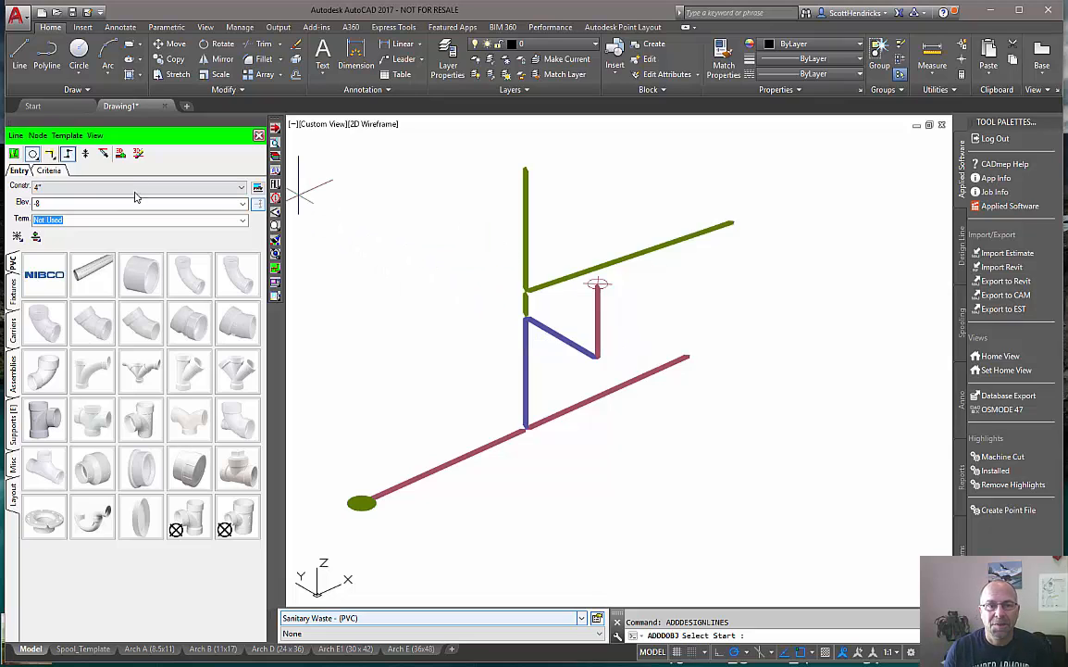
click(122, 154)
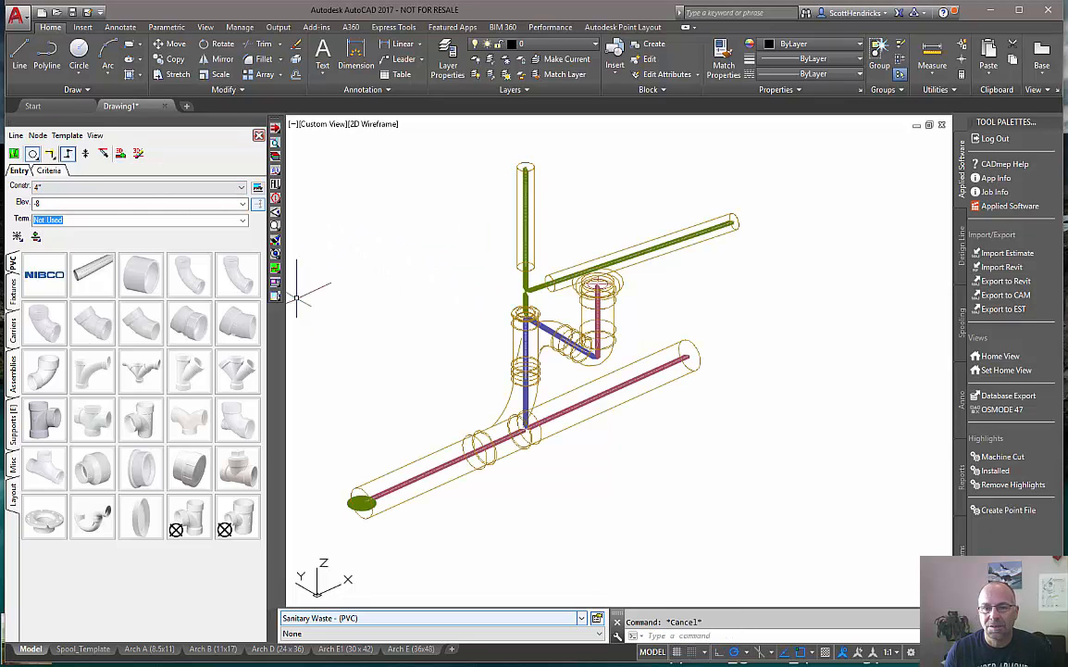
Step: Assign sanitary tee fitting codes to the lower branch node and the upper vent node, refilling the 3D fittings after the first
scroll(465, 350, up, 2)
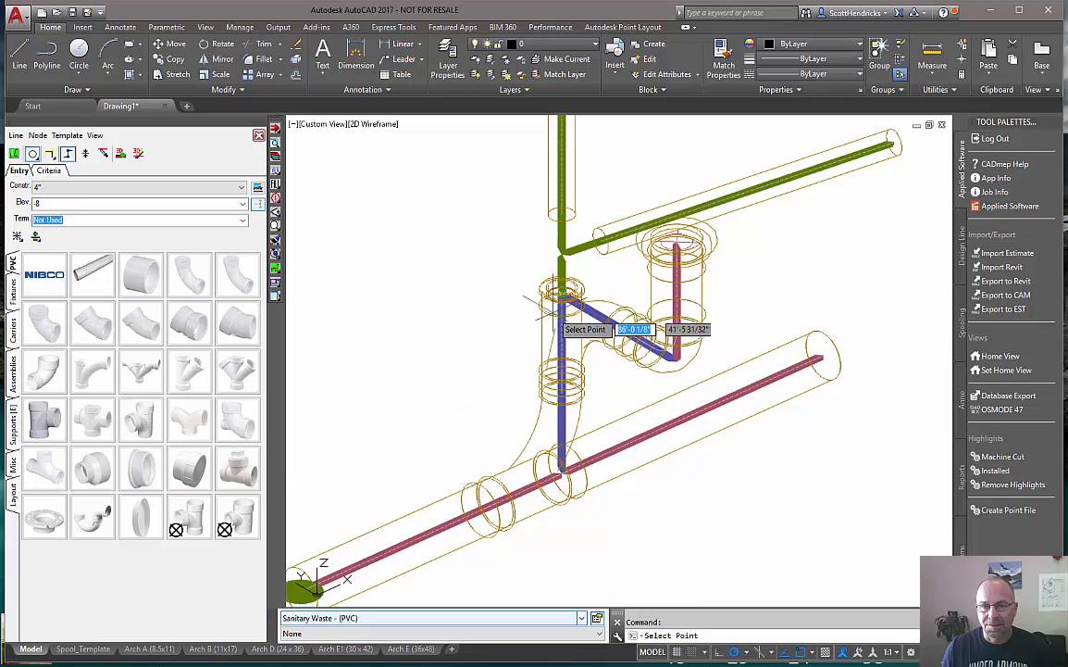
click(562, 298)
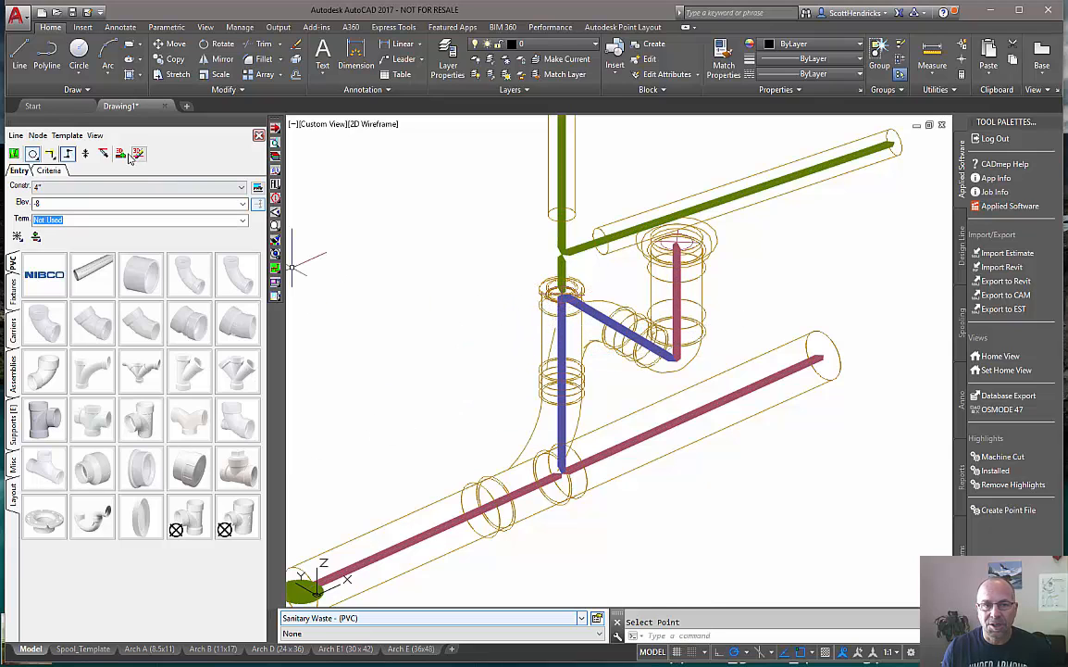
click(121, 153)
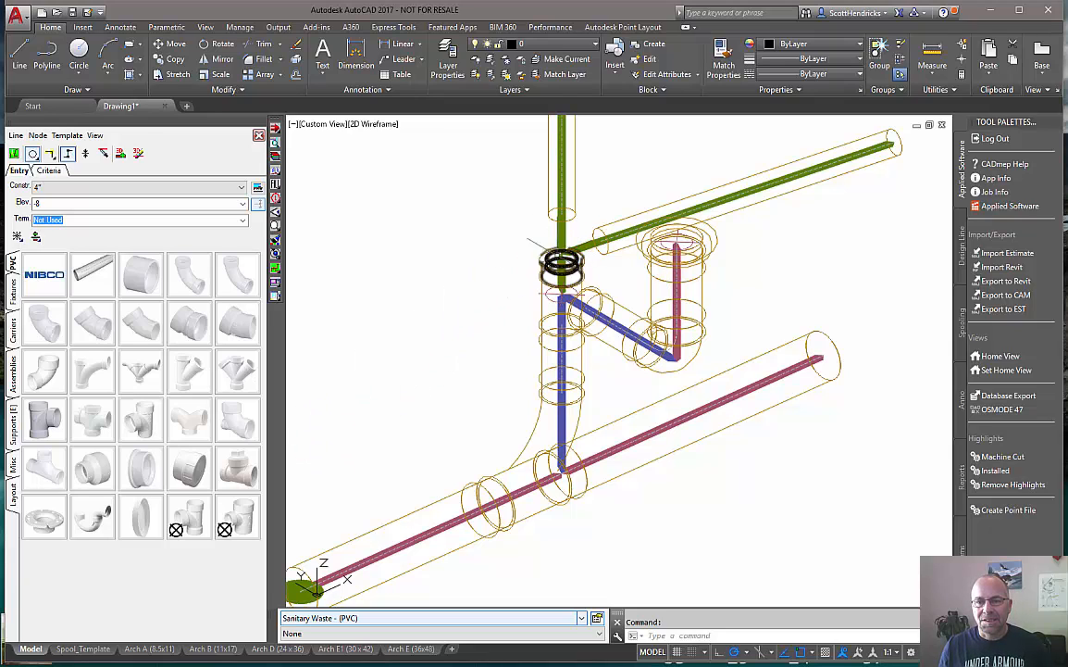
mouse_move(556, 253)
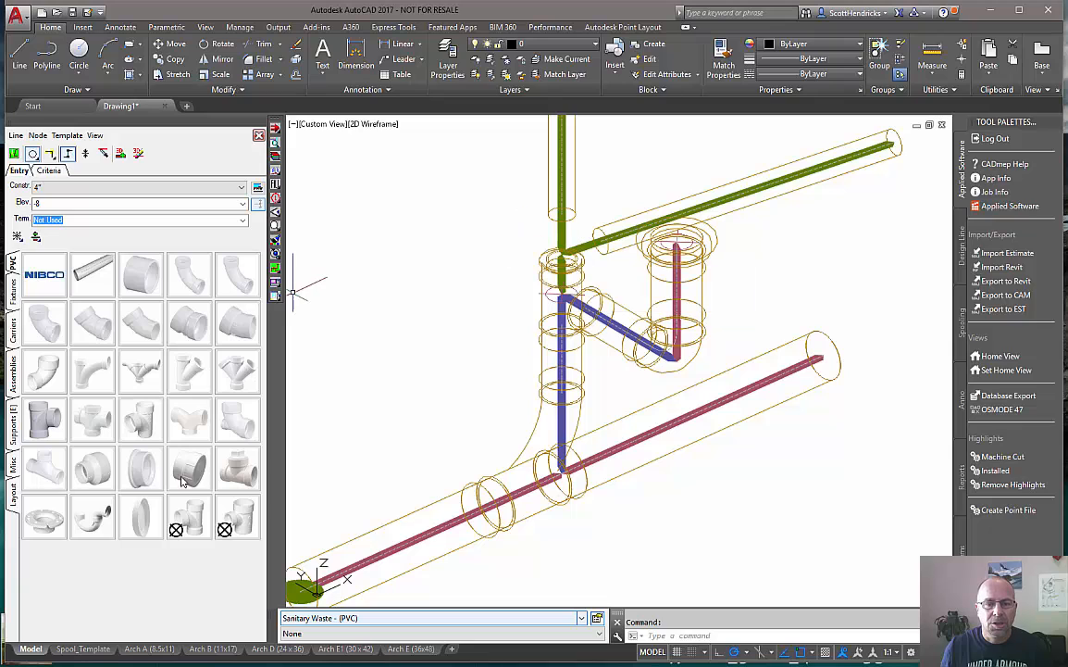
click(235, 527)
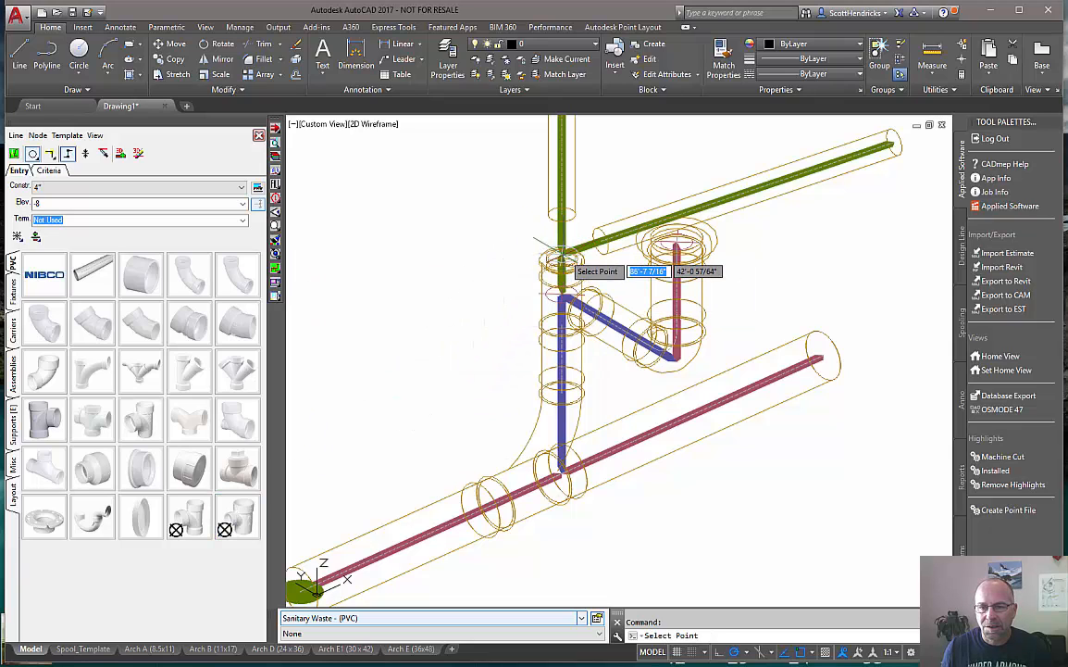
click(561, 262)
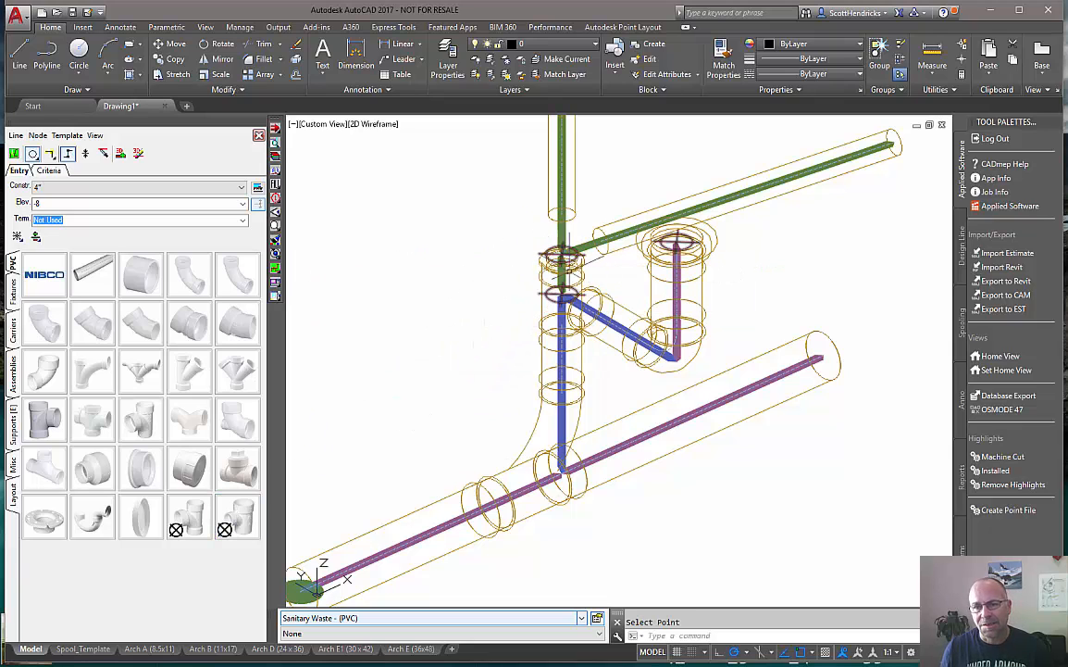
Step: Change the short vertical segment between the two tee nodes to the 3" constraint and refill the design line with 3D fittings
click(18, 136)
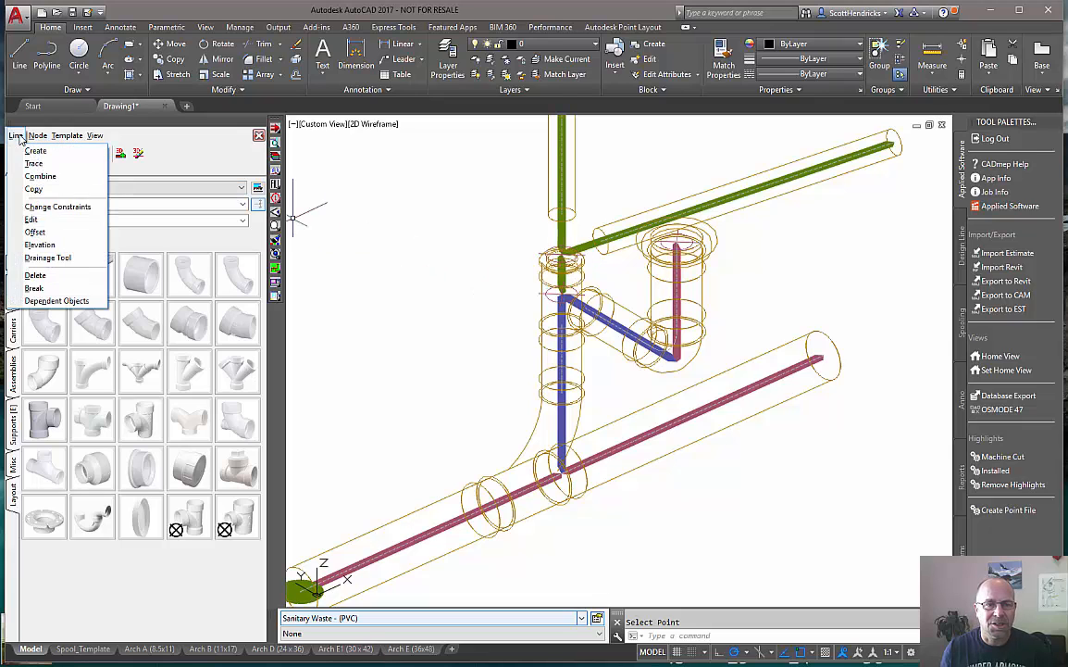
mouse_move(38, 136)
click(41, 209)
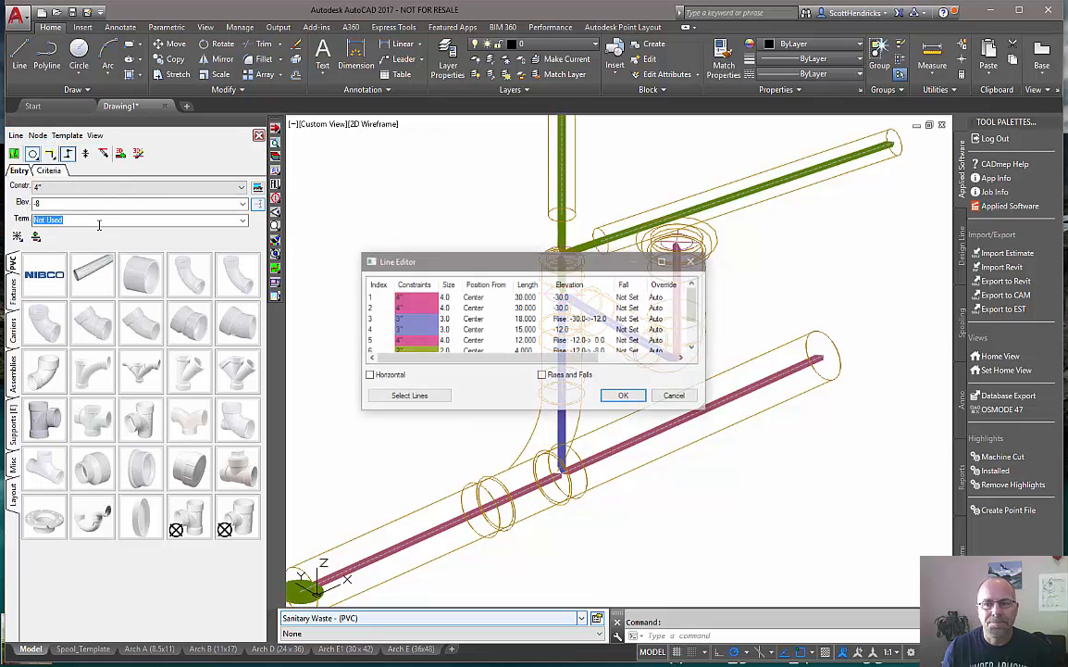
click(409, 395)
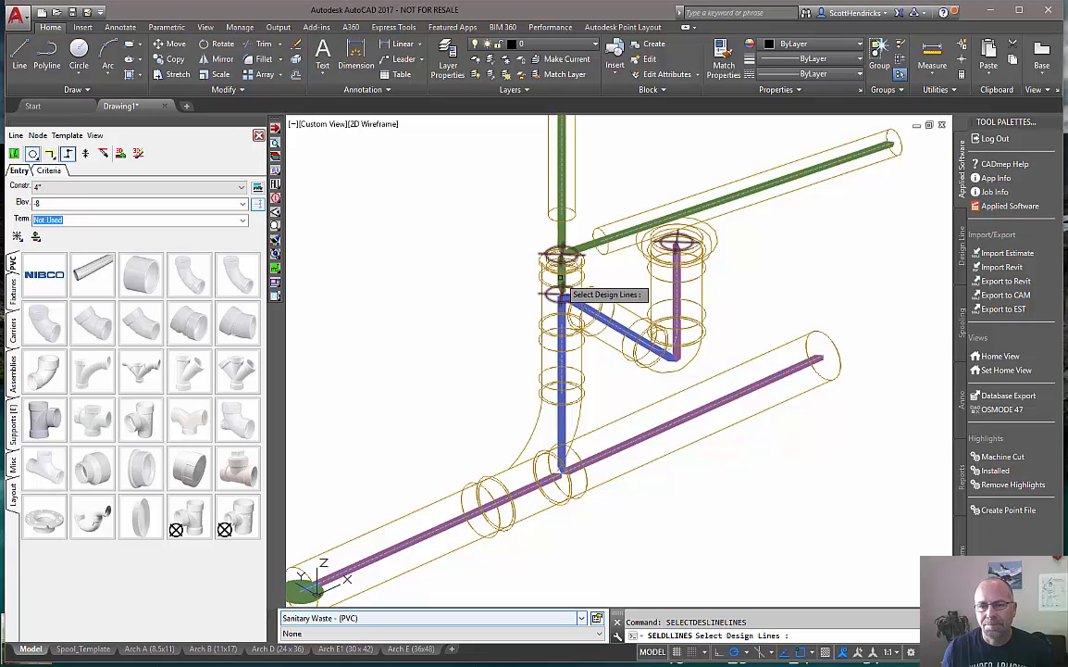
click(563, 280)
key(Return)
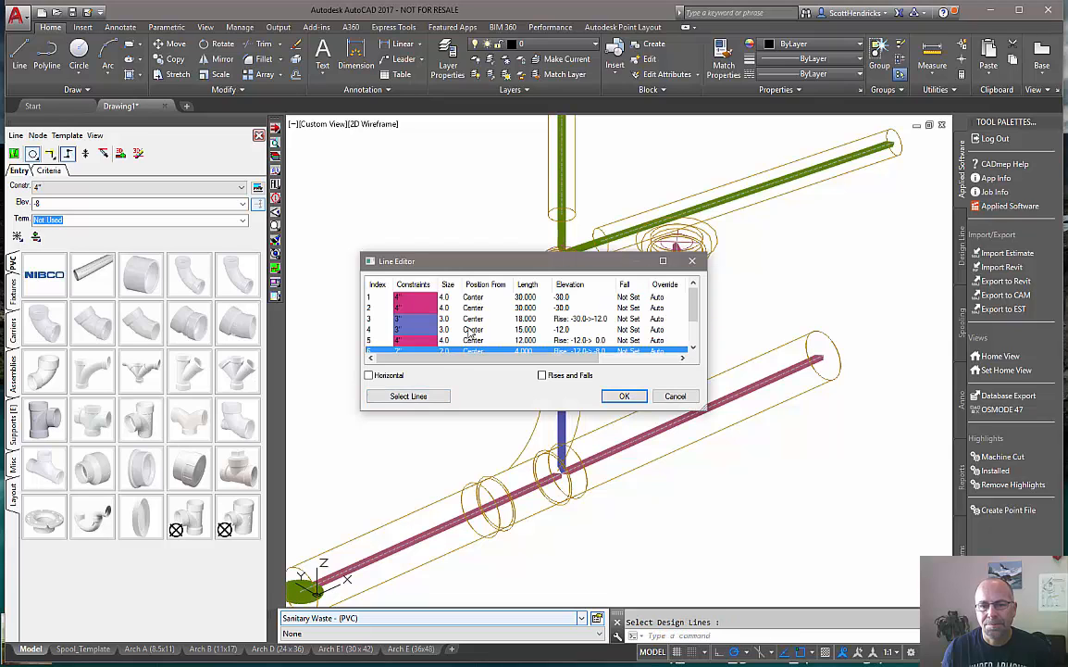
right_click(443, 352)
mouse_move(555, 356)
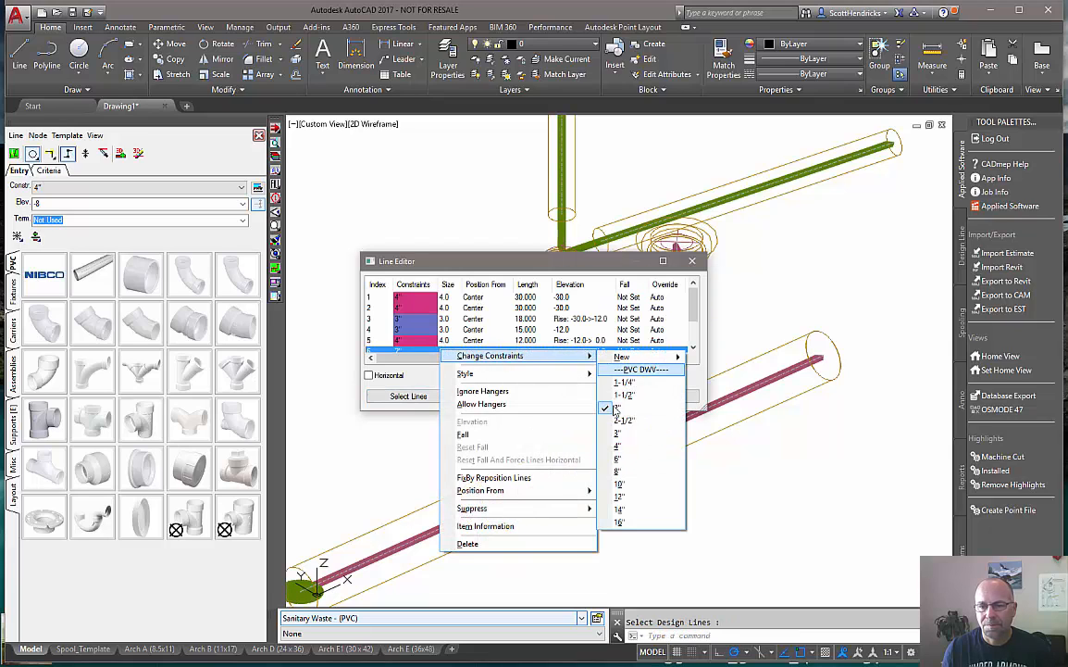
click(617, 435)
click(619, 396)
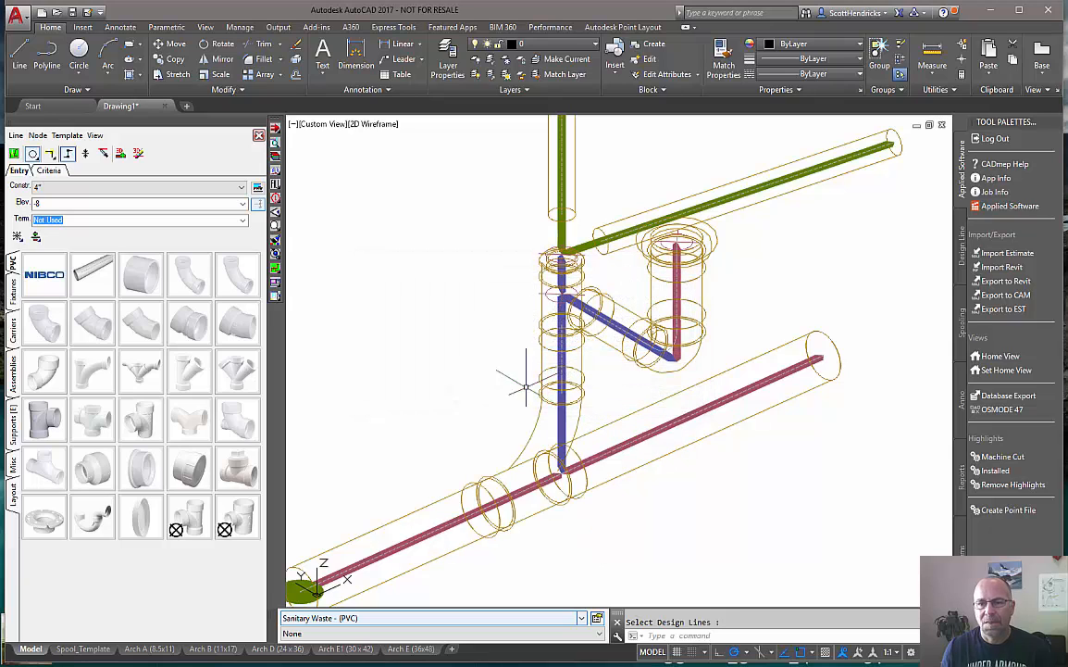
click(122, 158)
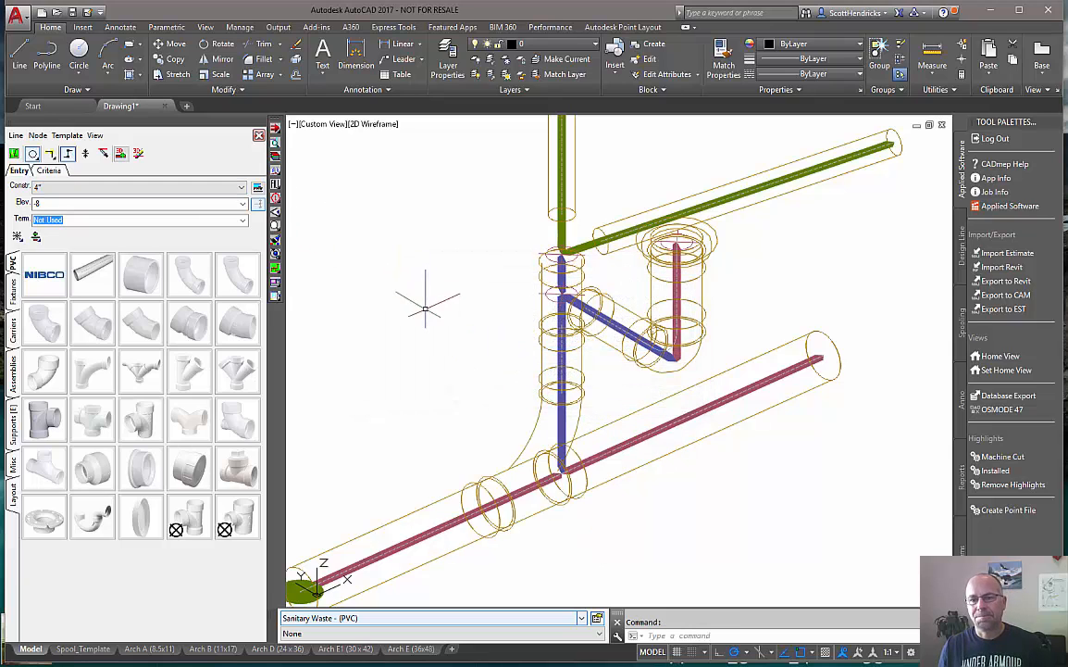
middle_drag(442, 269, 433, 315)
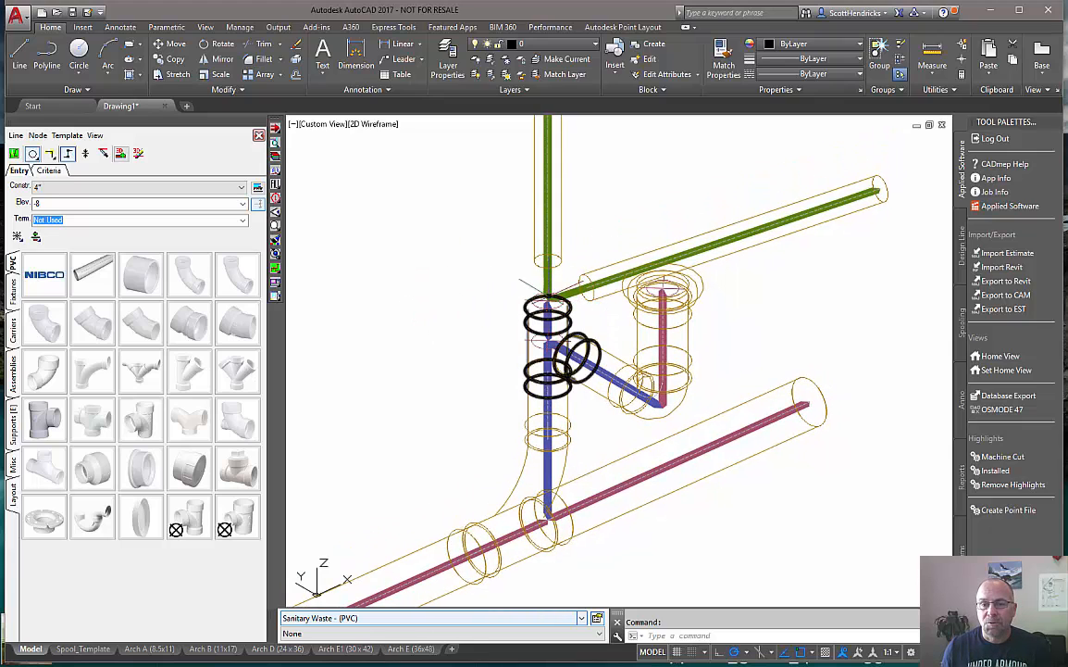
Step: Stretch the sloped vent branch upward to lengthen the 3" riser segment below it, and refill the design line with 3D fittings
click(572, 289)
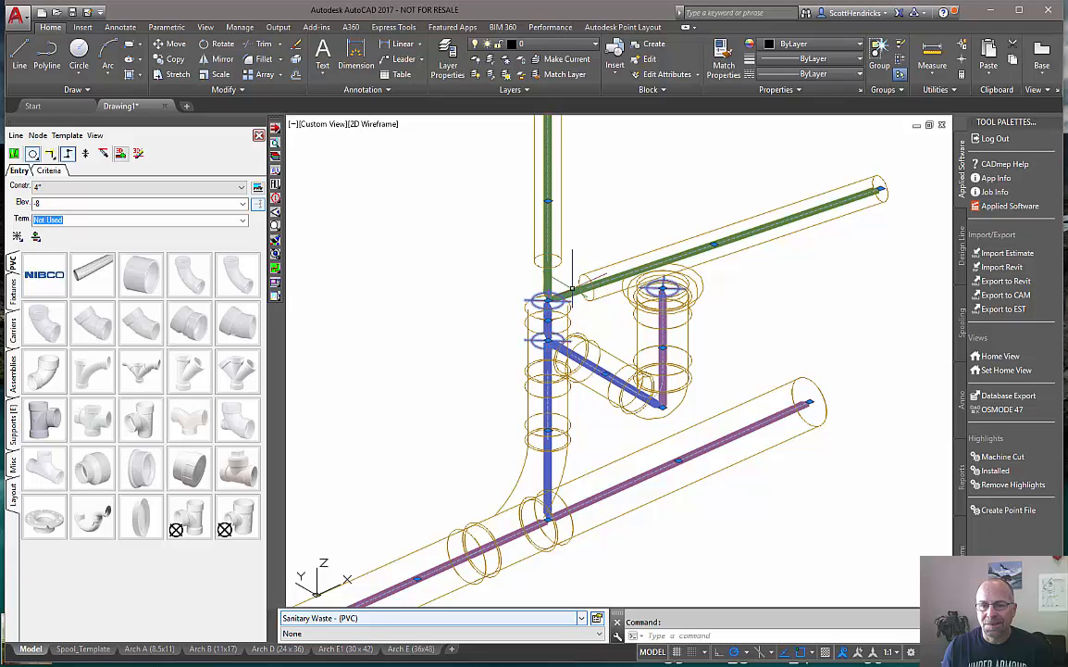
click(714, 243)
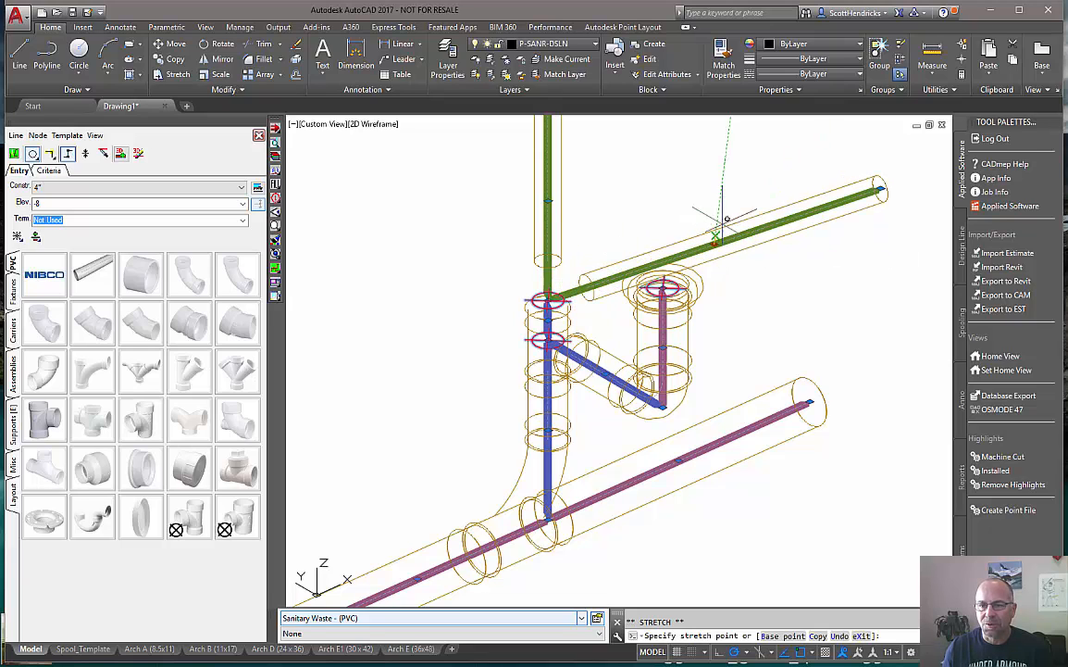
click(715, 146)
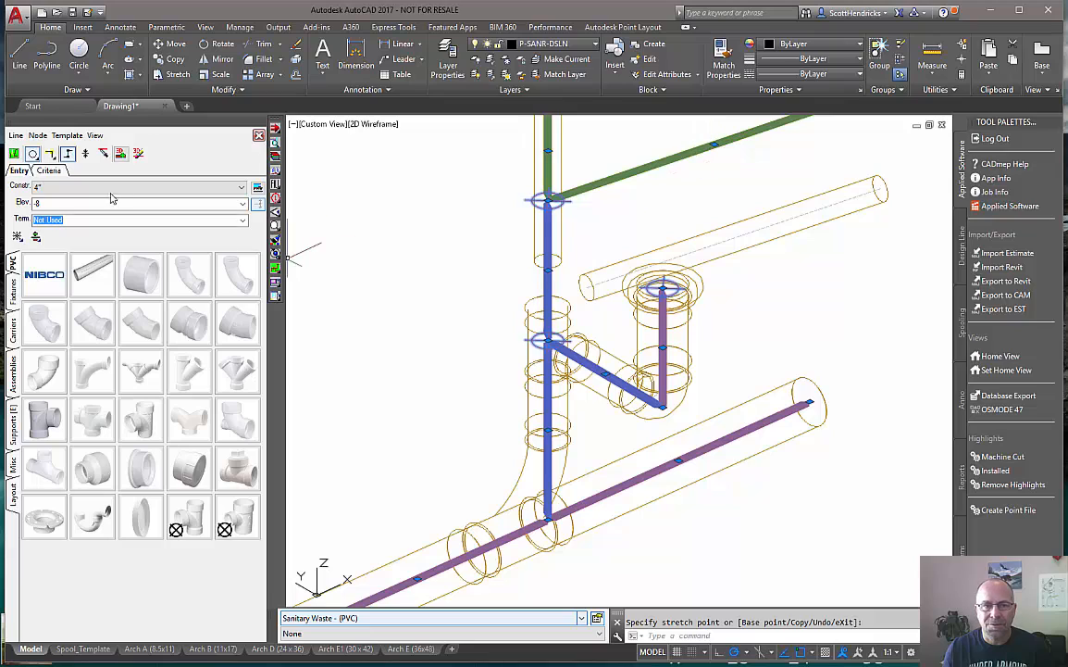
click(120, 154)
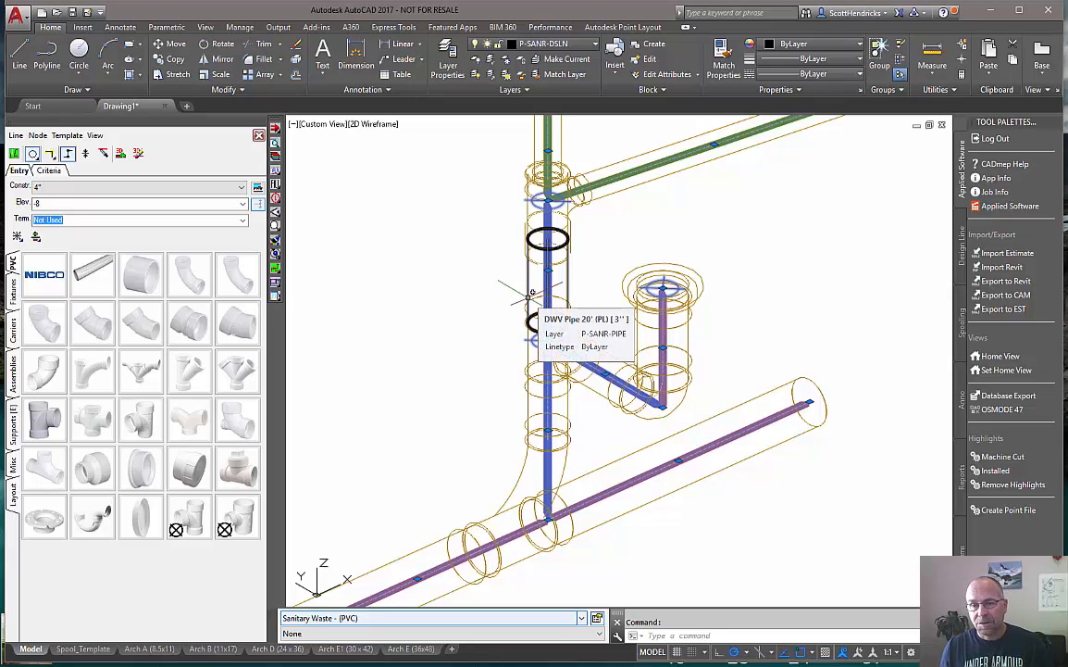
Step: Isolate the upper reducing tee and the lower 3" sanitary tee so the surrounding pipes and fittings are hidden
click(527, 209)
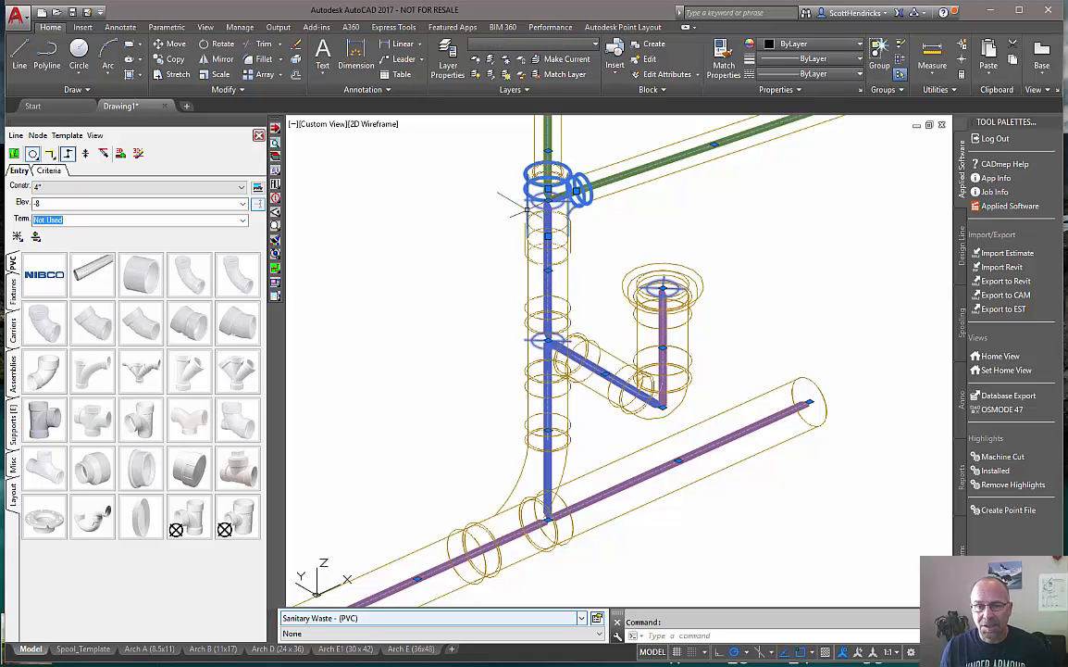
drag(527, 210, 527, 351)
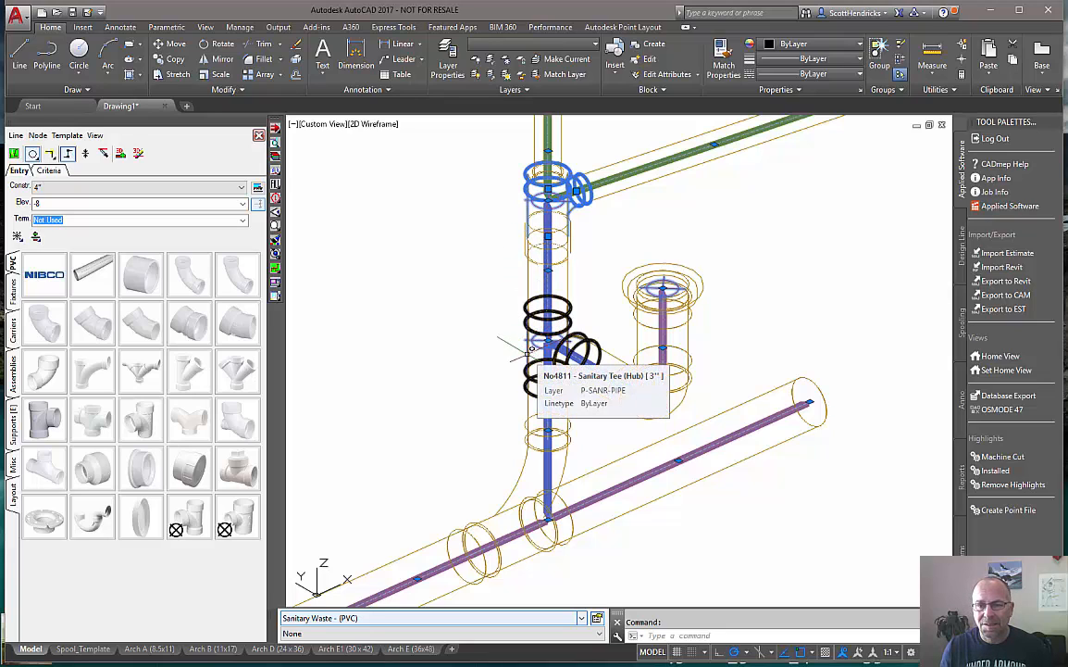
click(531, 348)
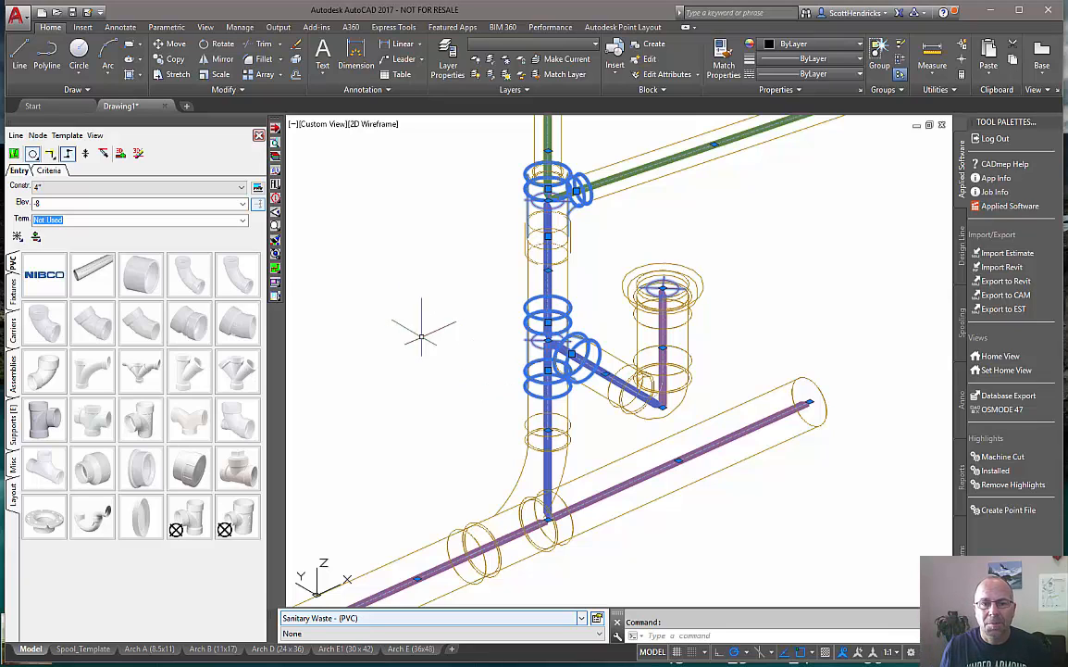
drag(275, 255, 290, 260)
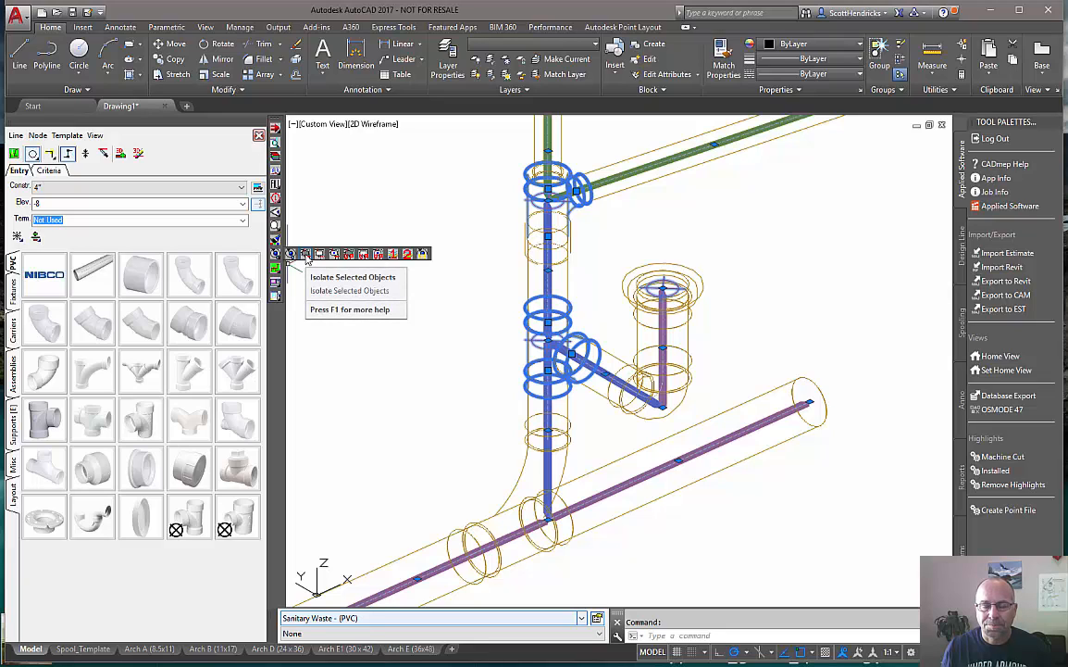
click(306, 256)
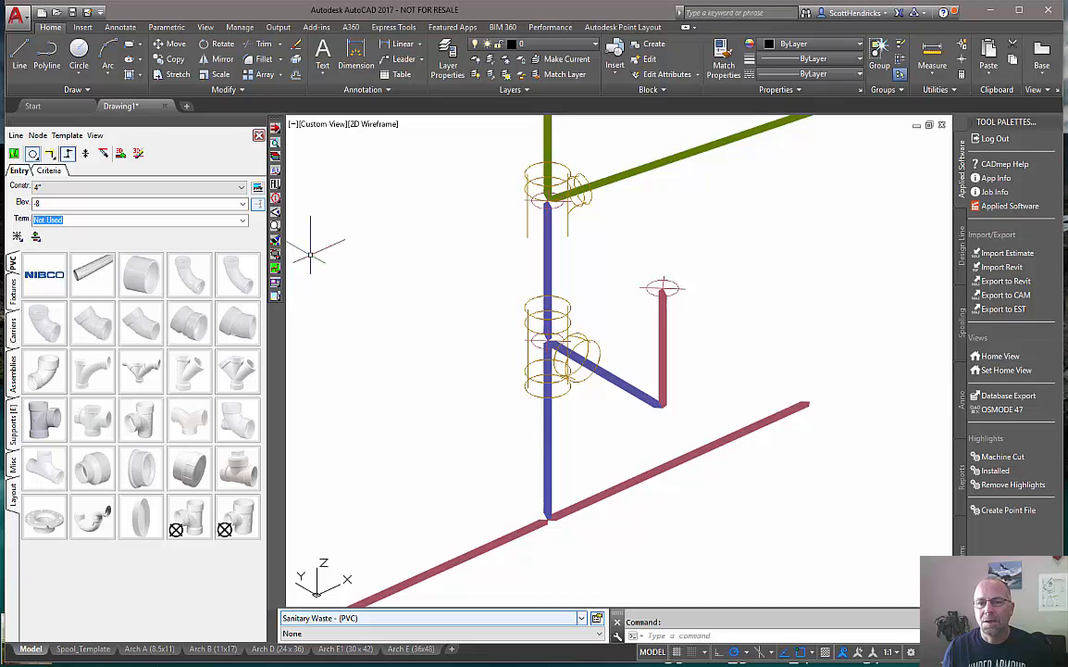
mouse_move(493, 238)
middle_down()
mouse_move(437, 303)
mouse_move(430, 349)
middle_up()
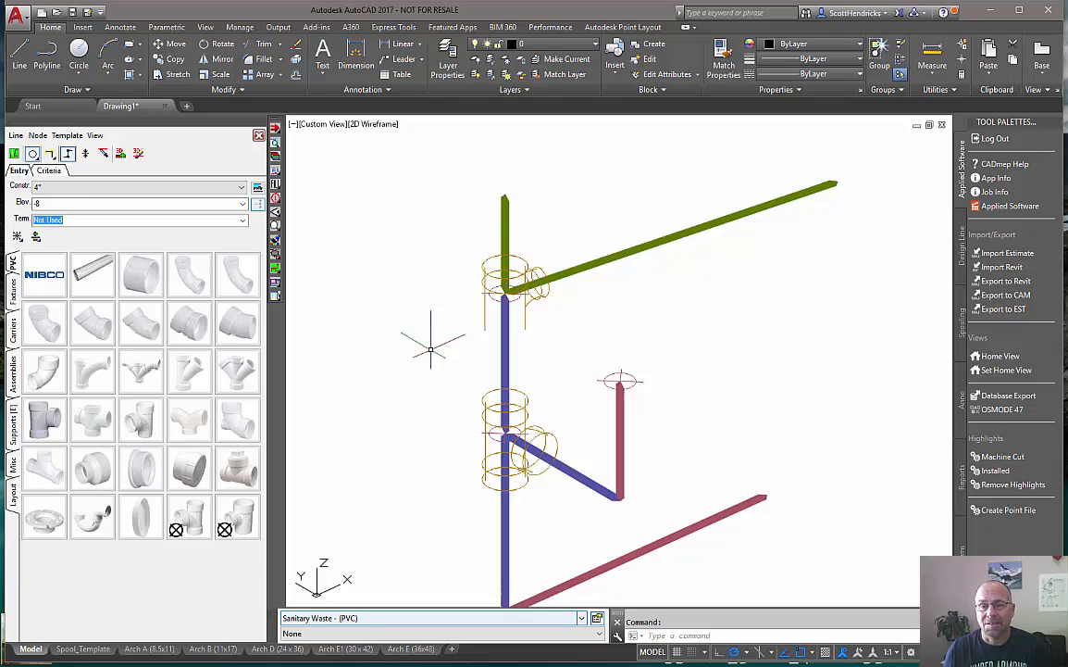
Step: Stretch the vent branch's design line down, using the upper tee's lower end as base and snapping to the node atop the lower tee
click(513, 280)
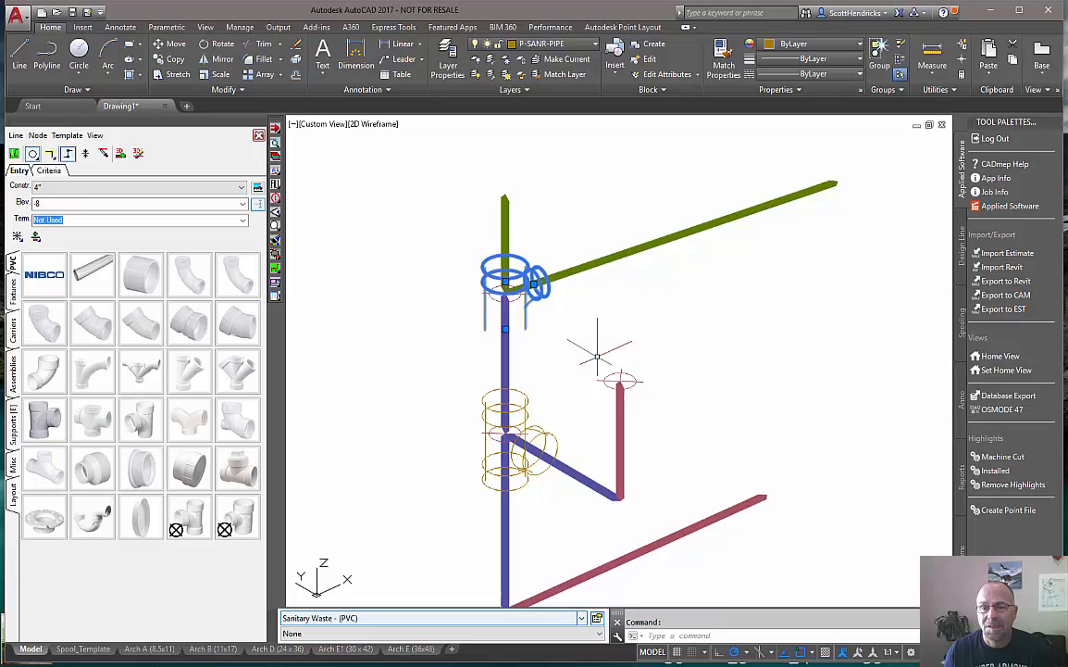
click(616, 258)
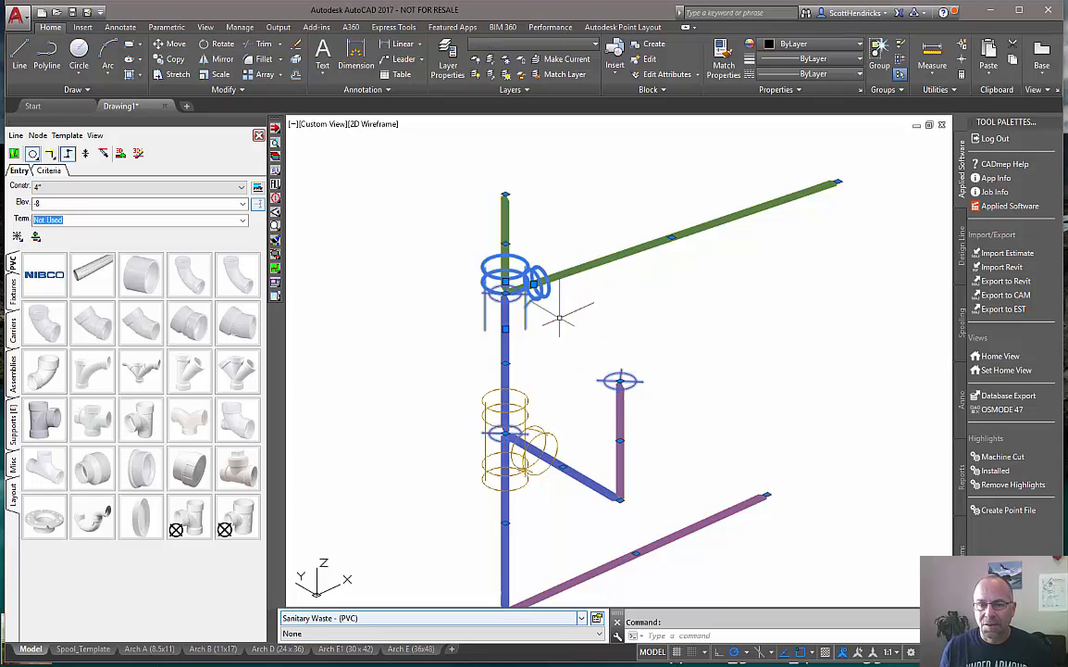
shift+click(505, 293)
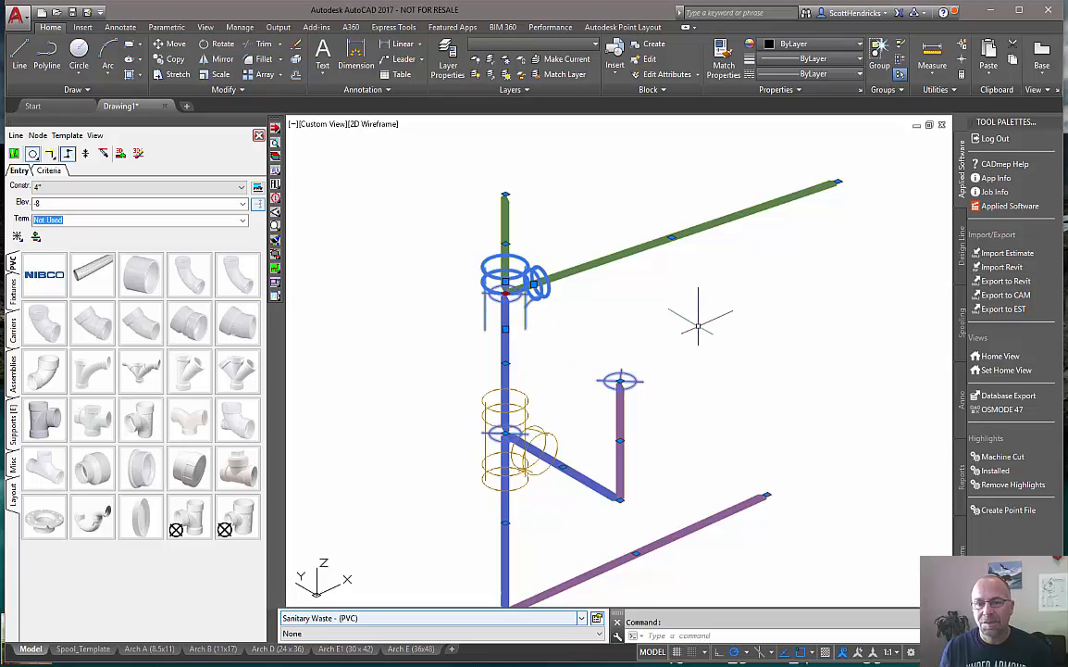
shift+click(837, 181)
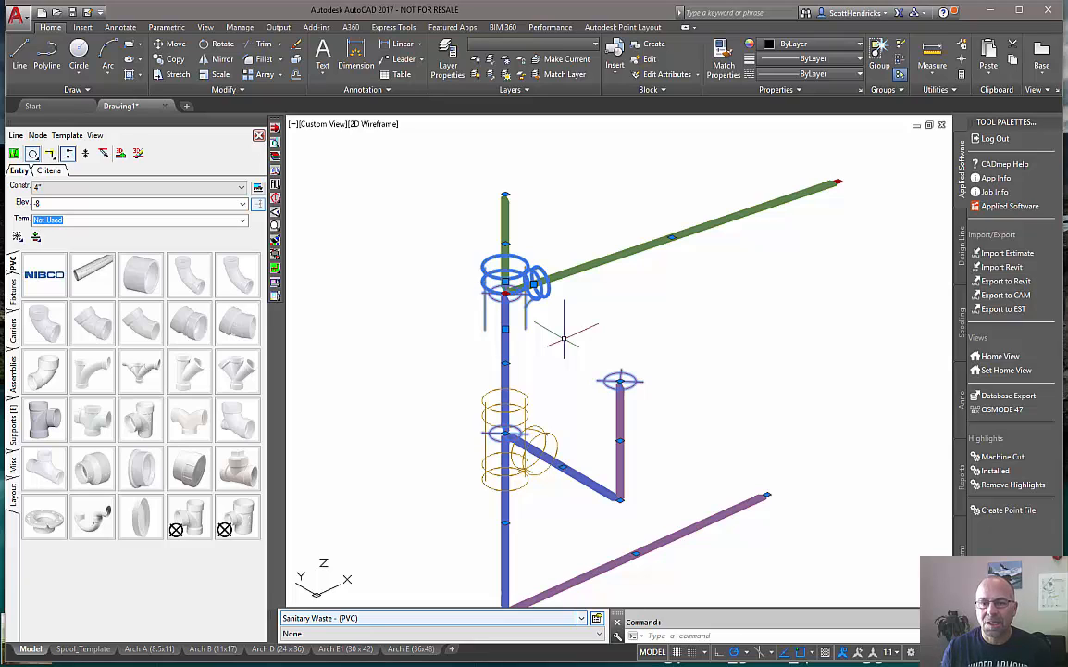
shift+click(506, 329)
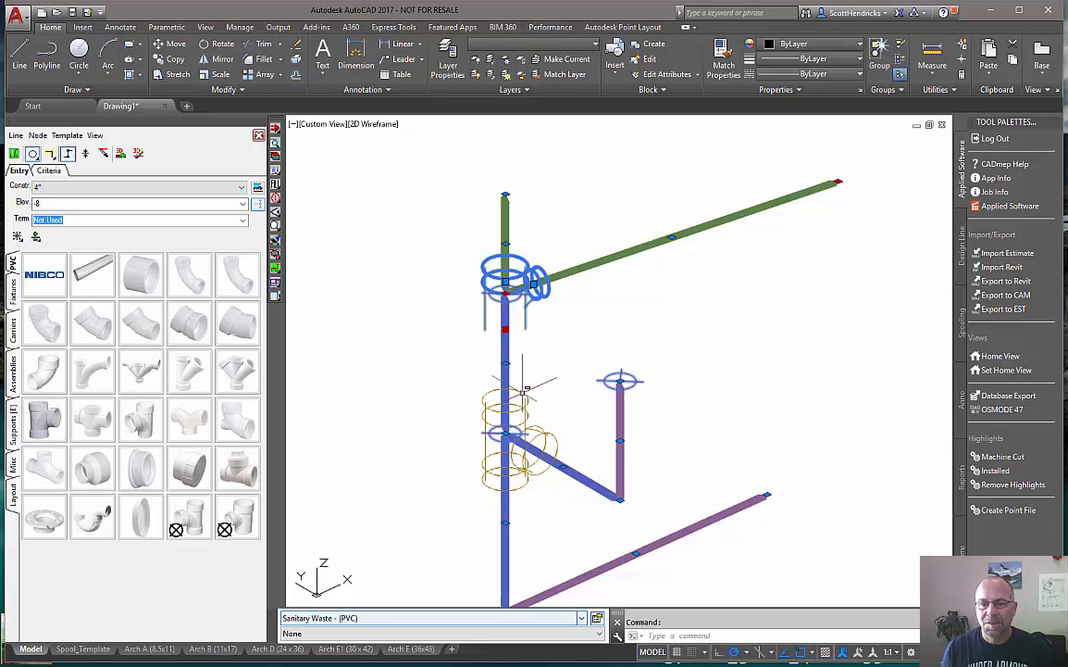
click(505, 328)
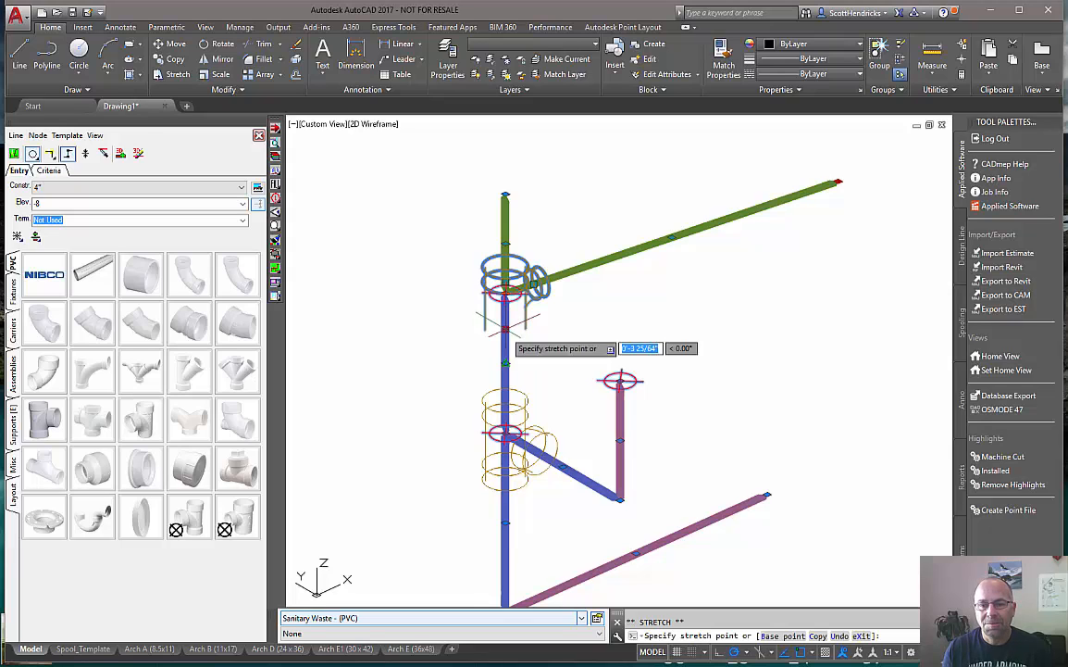
shift+right_click(506, 400)
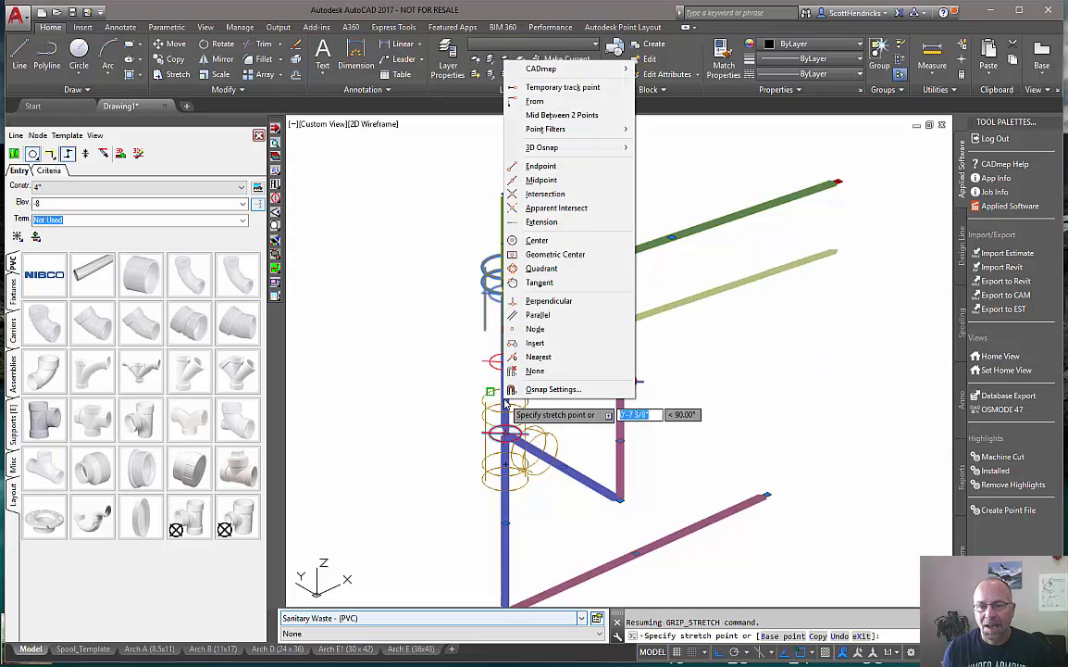
click(536, 329)
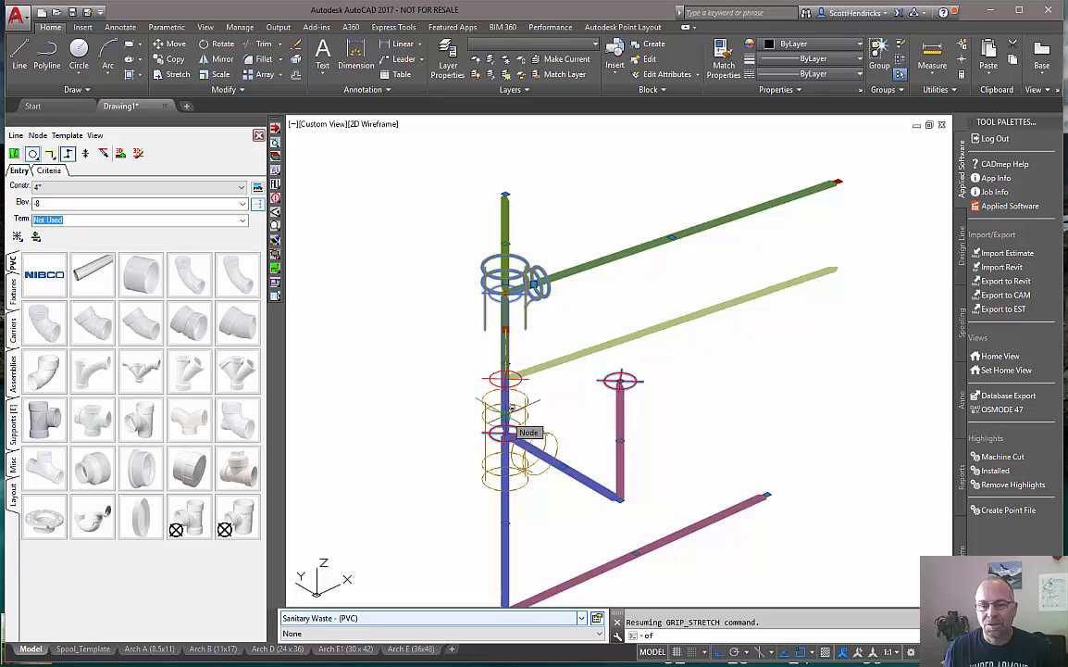
click(511, 407)
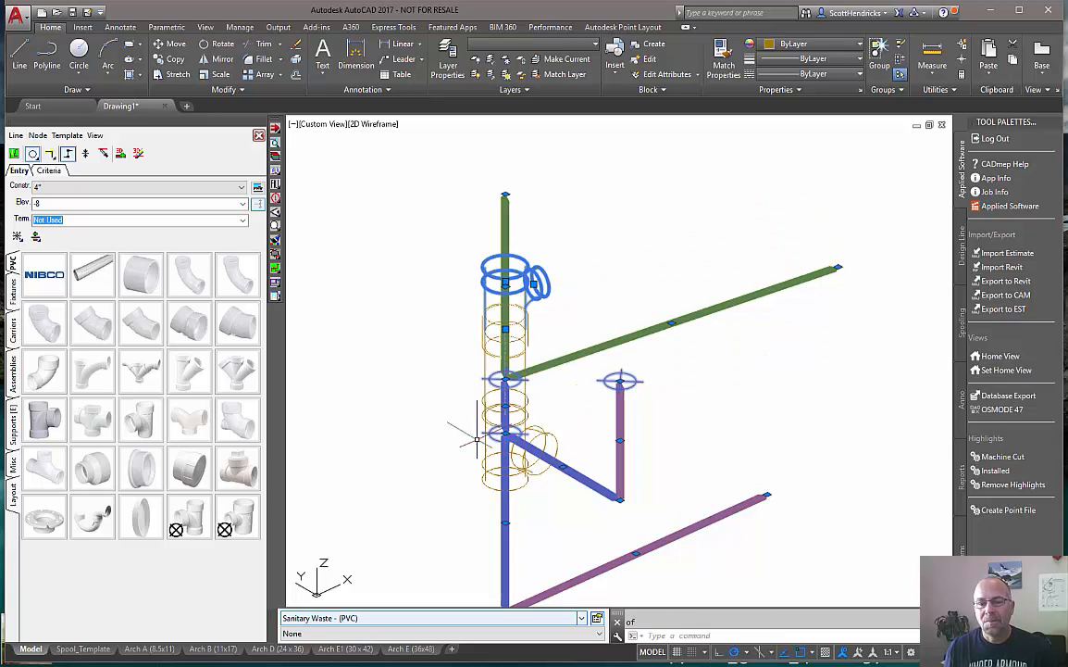
key(Escape)
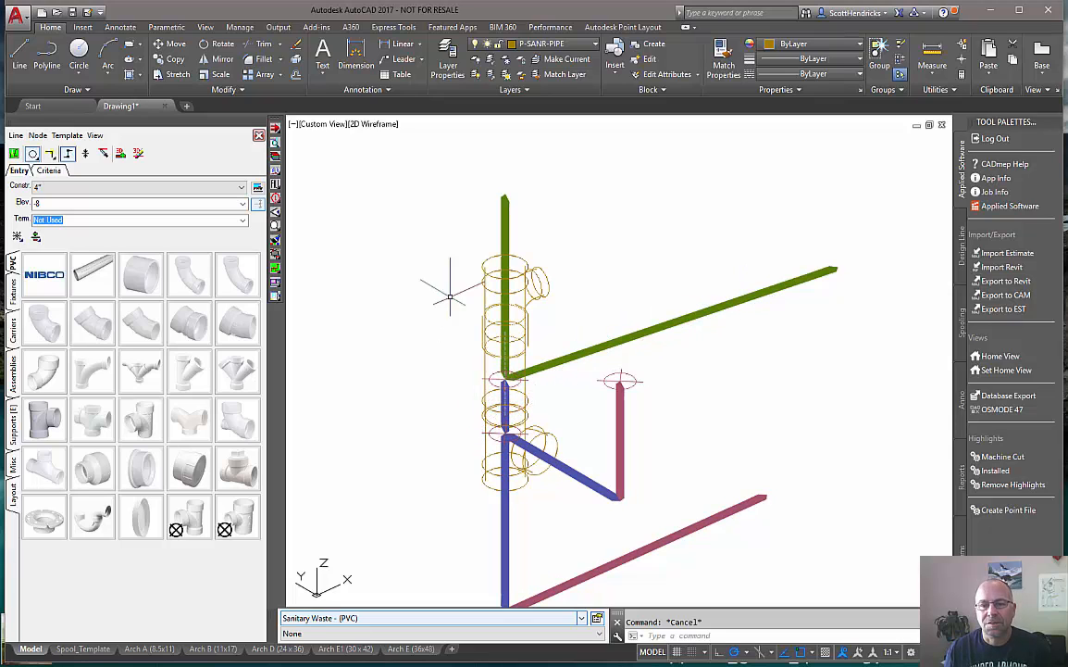
Step: Erase the isolated upper reducing tee and lower sanitary tee, and refill the design line with 3D fittings
click(384, 214)
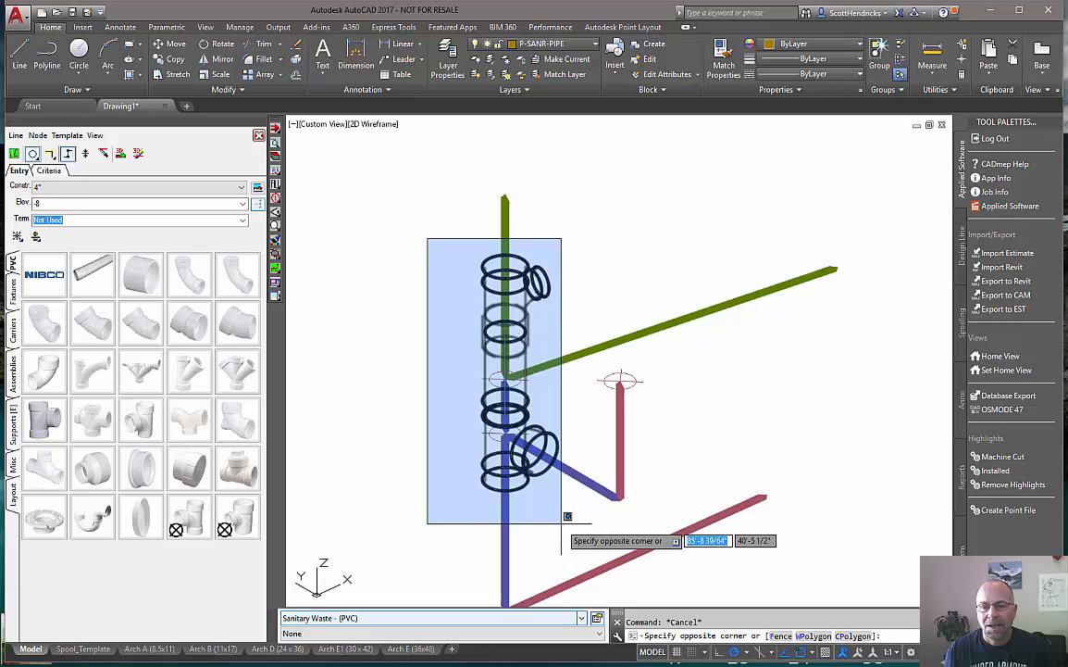
click(537, 500)
key(Delete)
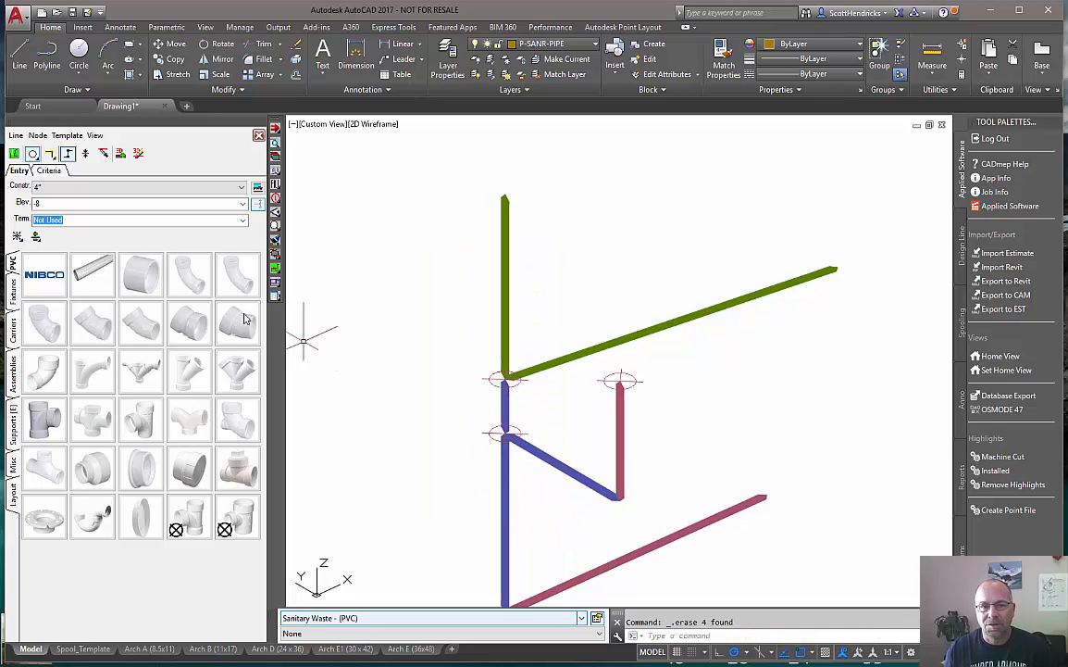
click(121, 154)
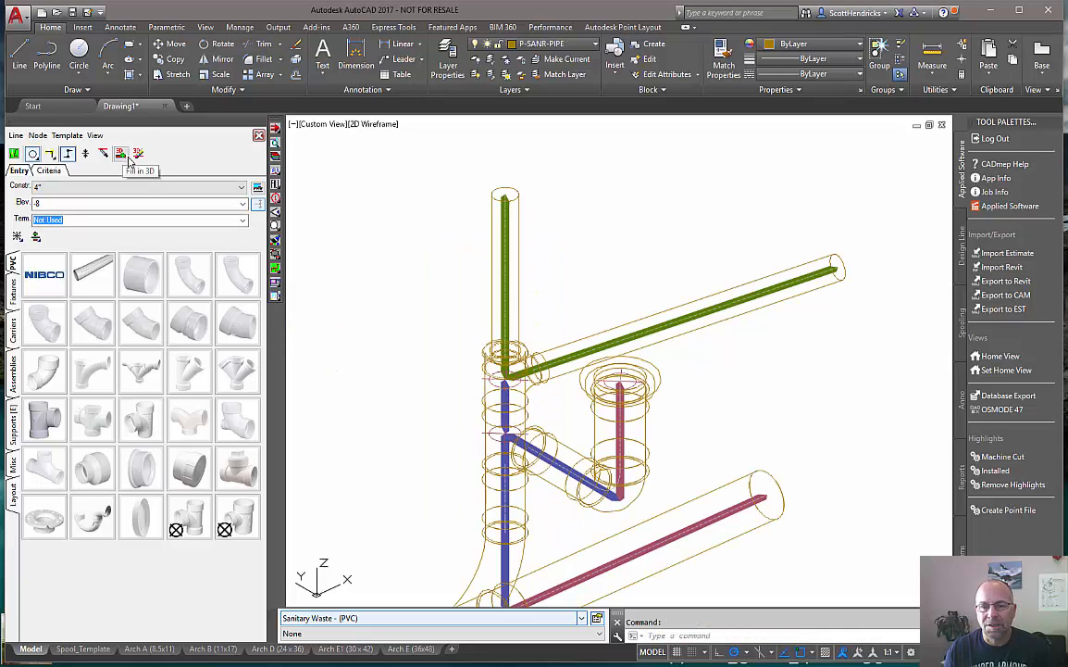
Step: Display the model in Shades of Gray and examine how the upper reducing tee meets the 3" sanitary tee below it
click(370, 123)
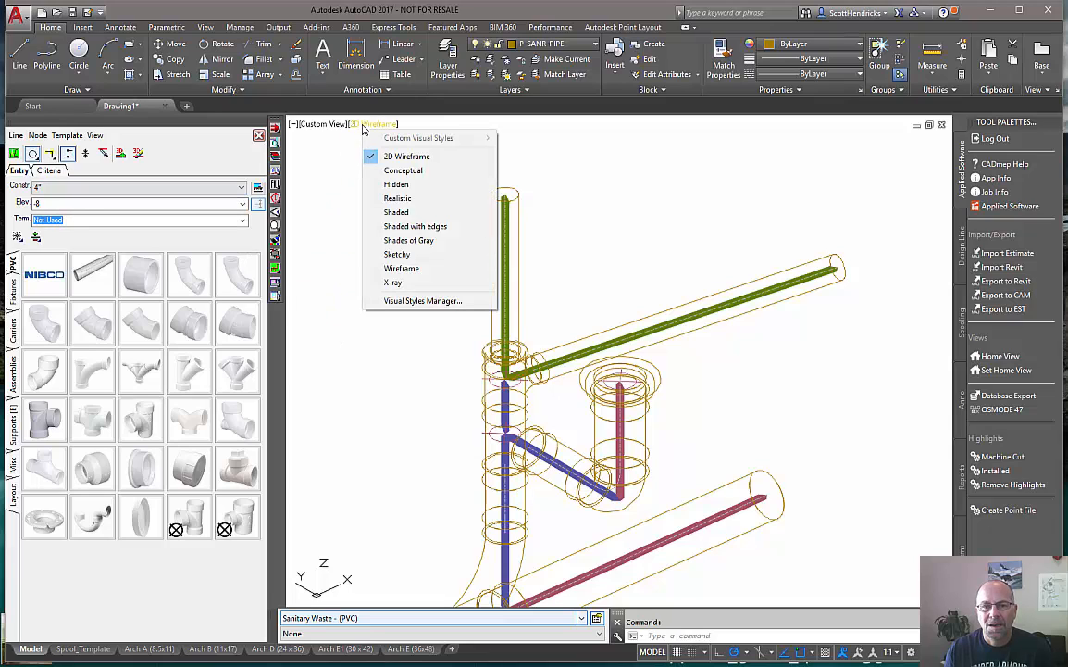
click(417, 240)
scroll(413, 227, up, 2)
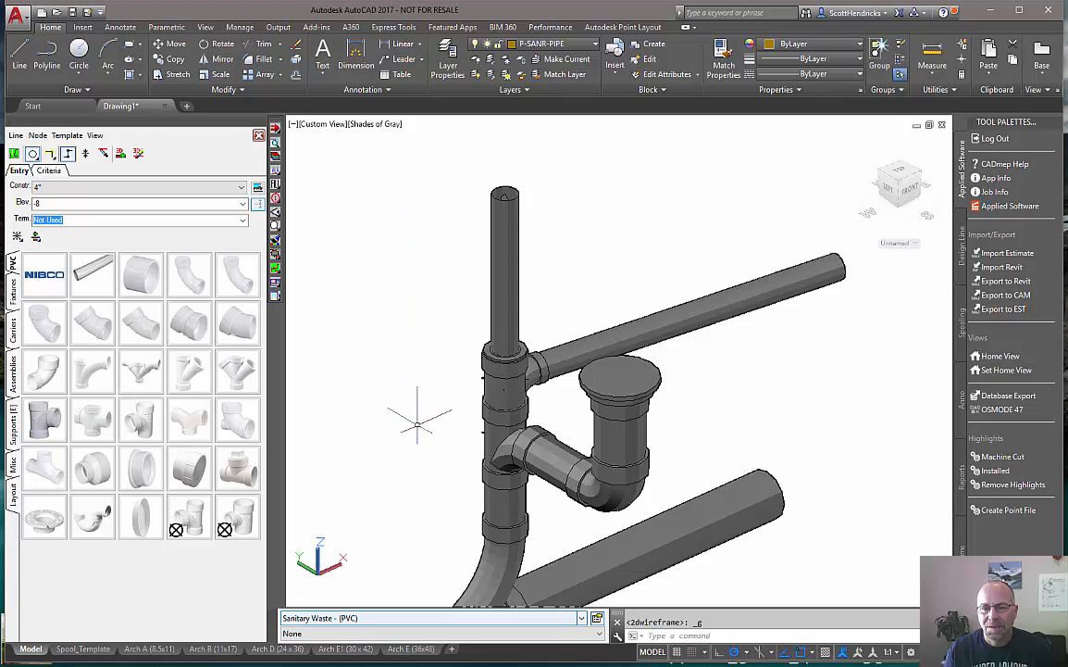
scroll(456, 329, up, 1)
scroll(559, 278, up, 1)
click(556, 283)
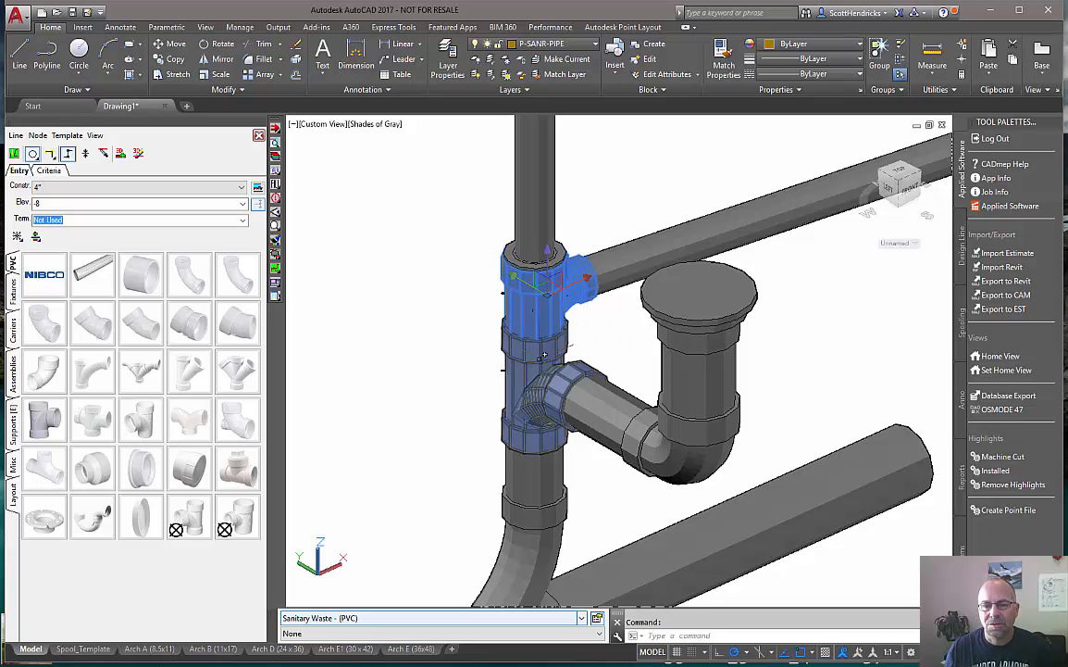
click(532, 408)
key(Escape)
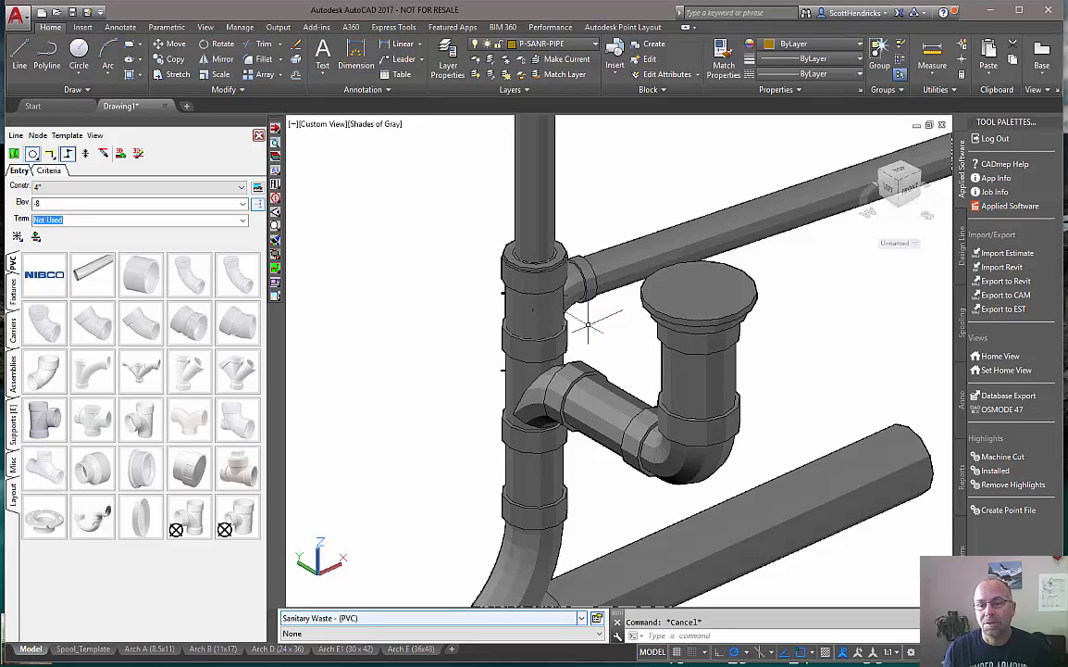
scroll(501, 398, down, 5)
middle_drag(501, 398, 612, 409)
scroll(577, 413, down, 3)
middle_drag(474, 435, 580, 409)
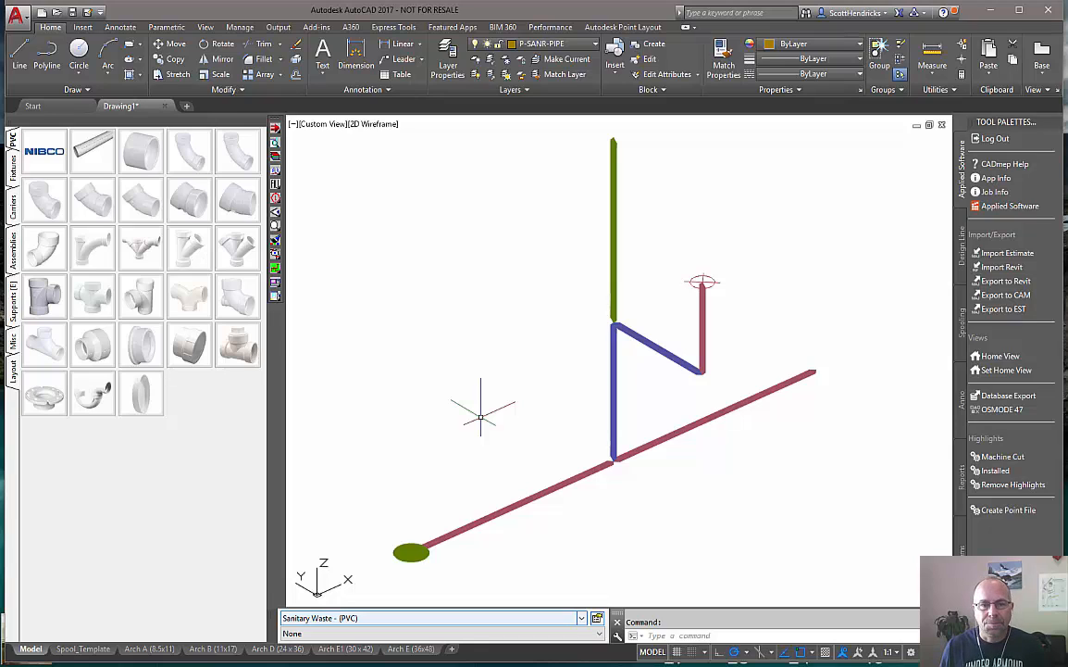
Step: Open the Sanitary Waste - (PVC) service template for editing and duplicate its sanitary tee button in the PVC group
click(597, 619)
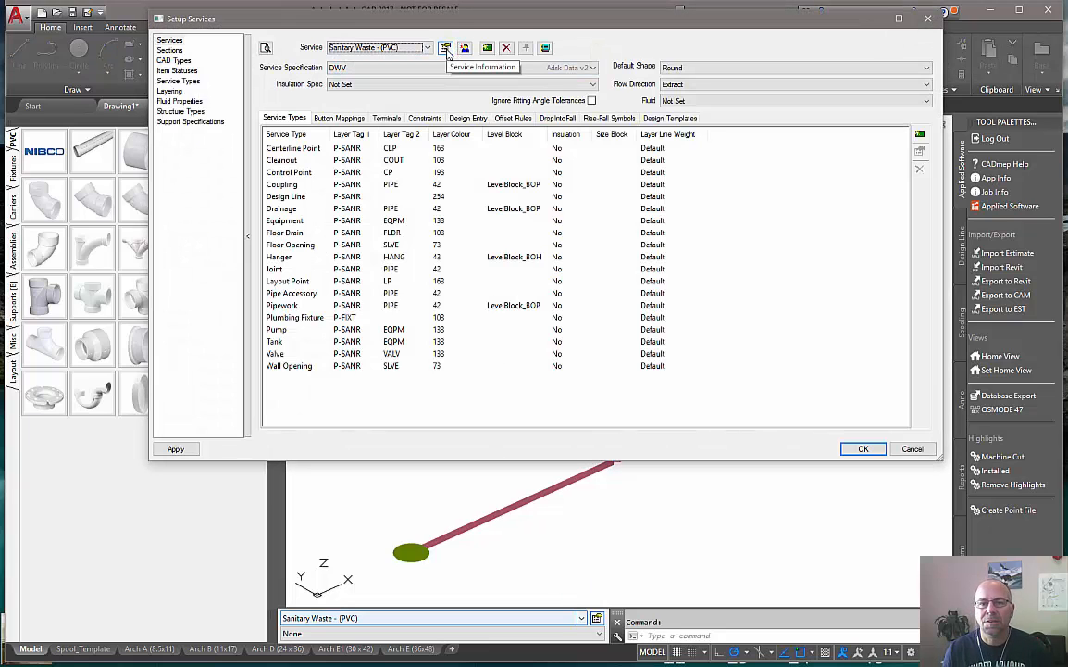
click(445, 48)
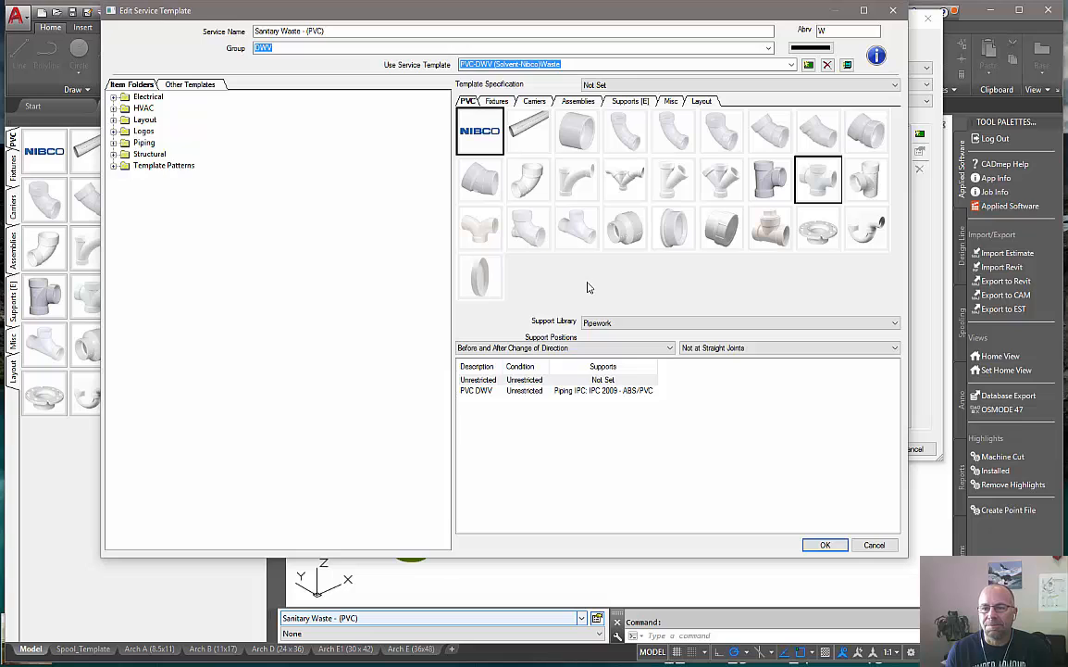
right_click(775, 180)
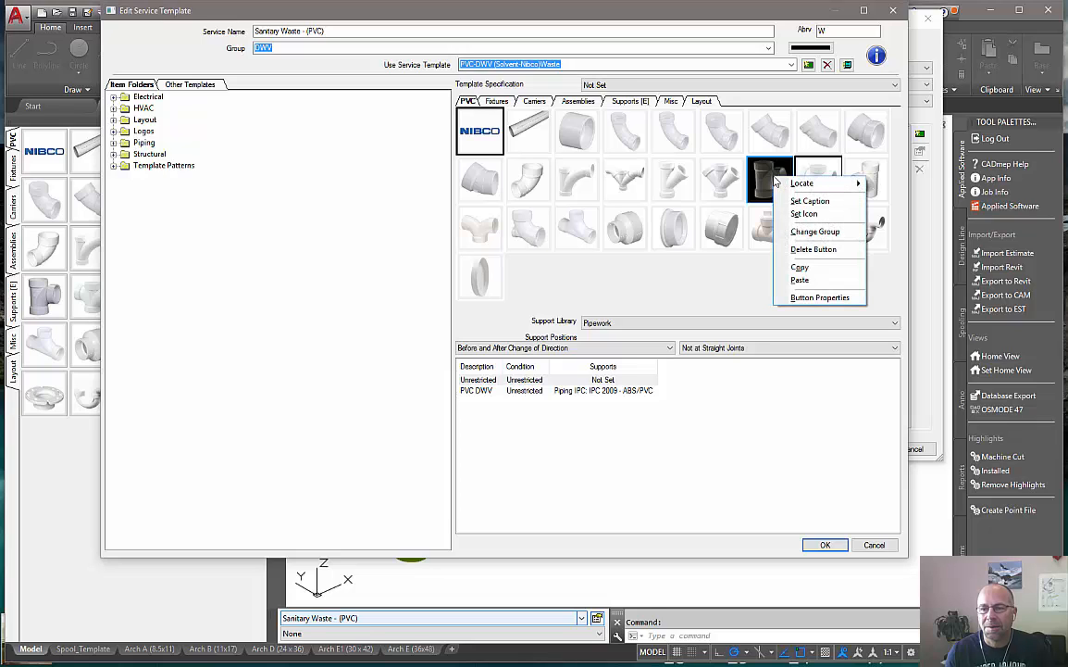
click(802, 268)
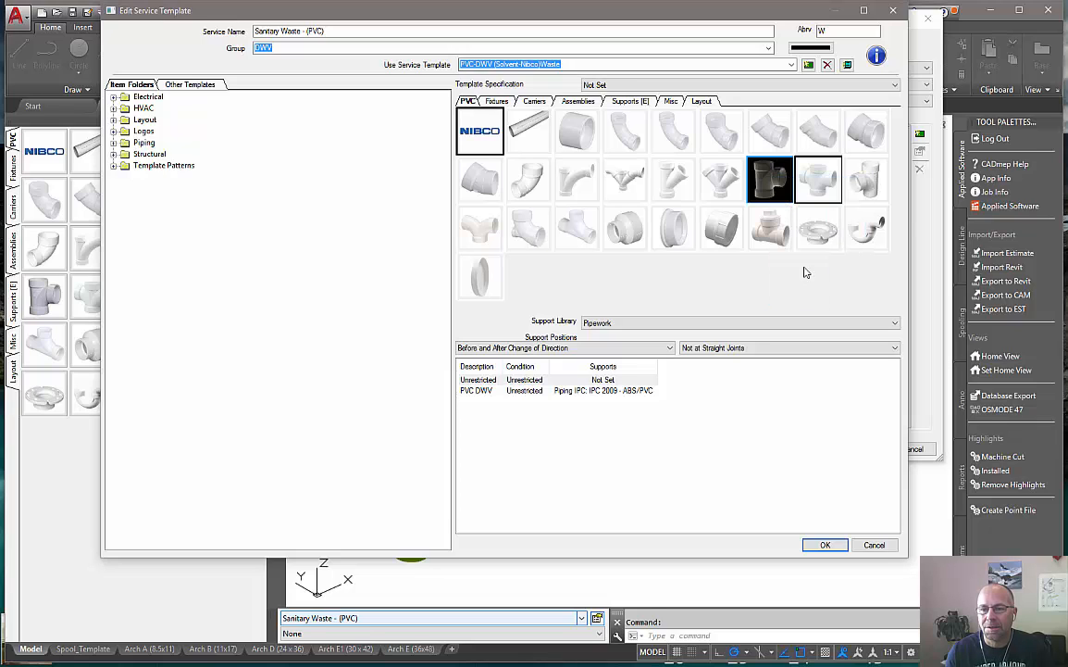
right_click(541, 281)
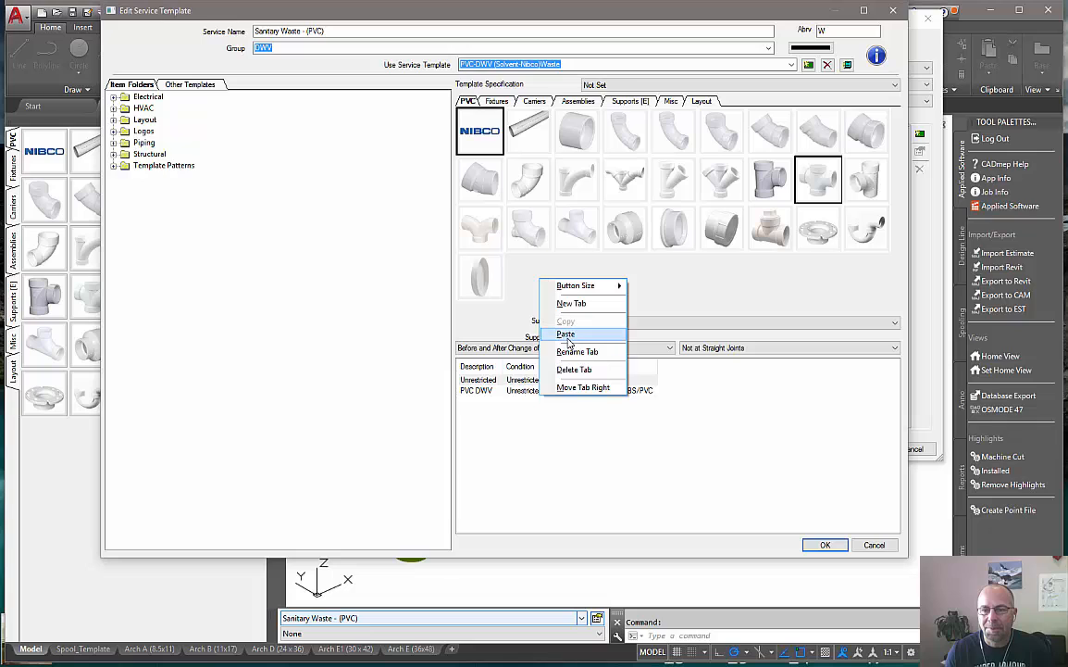
click(566, 334)
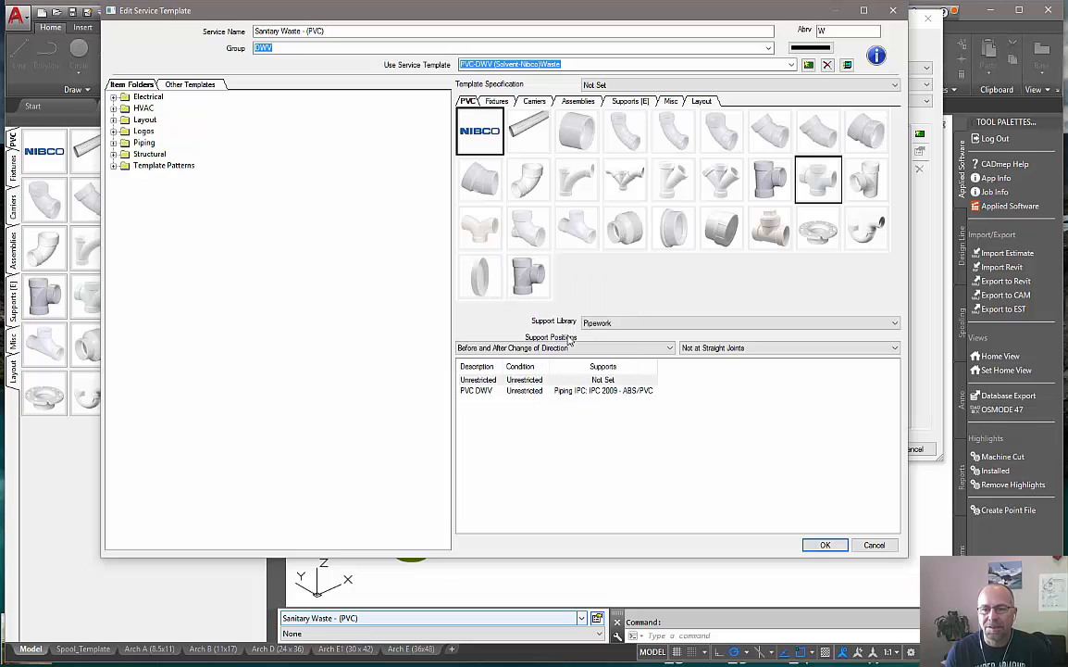
Step: Remove the item No4811 - Sanitary Tee (Hub).ITM from the copied sanitary tee button's properties
right_click(534, 286)
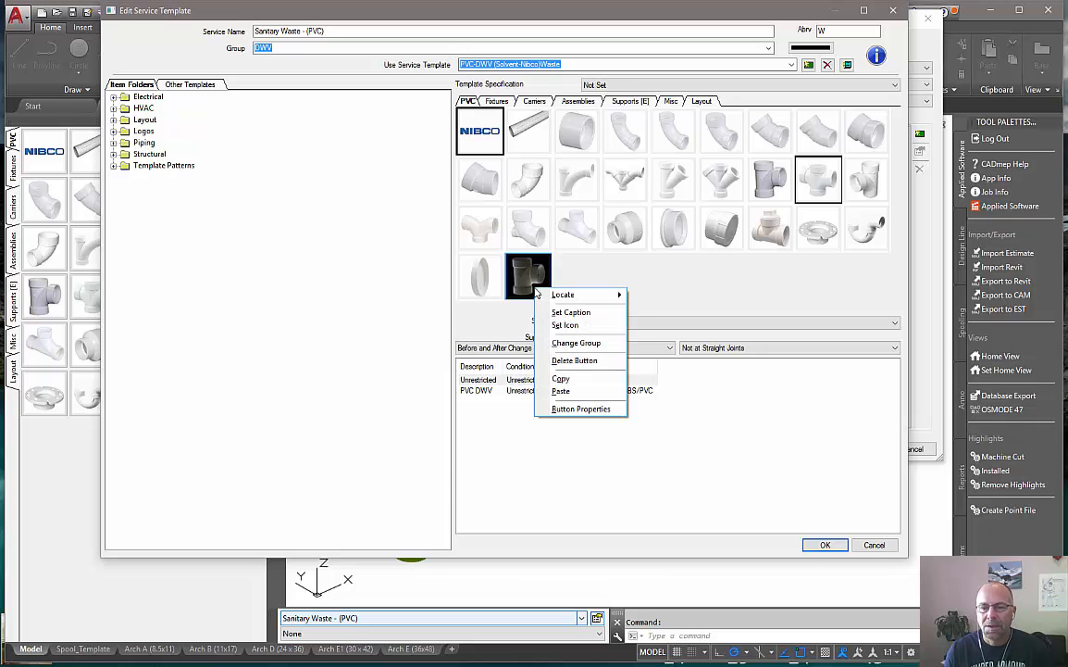
click(580, 408)
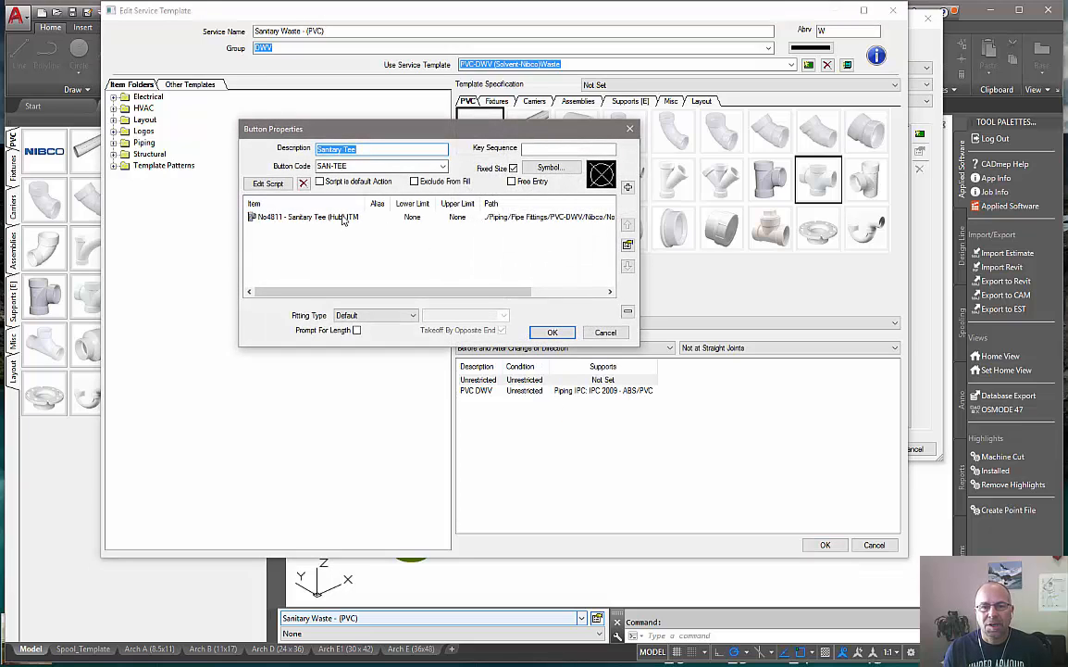
click(379, 217)
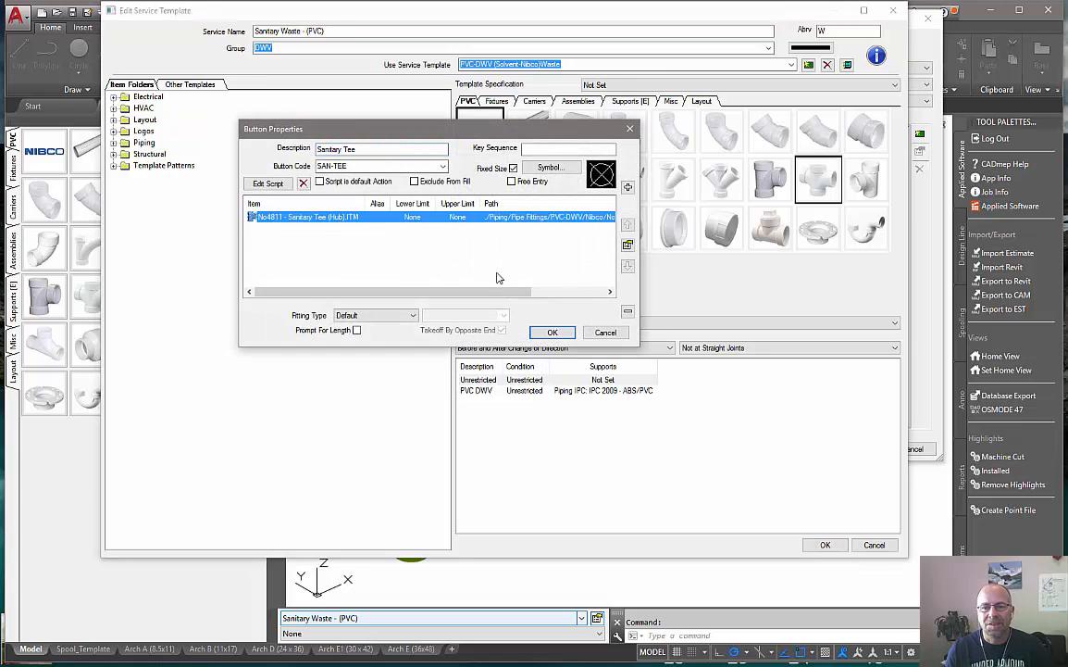
click(628, 311)
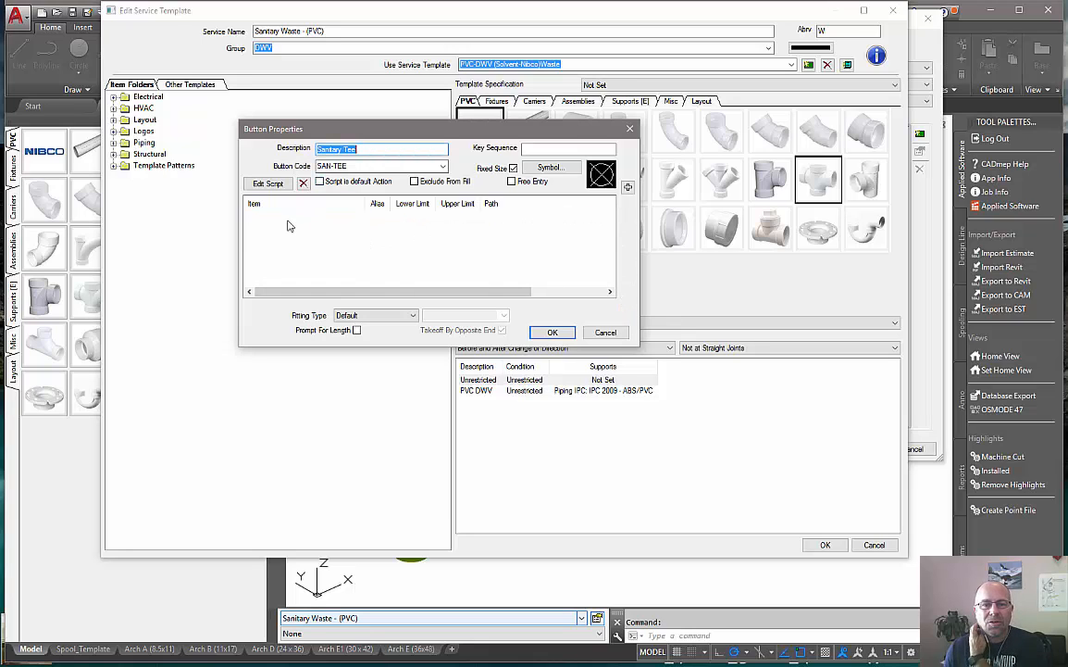
Step: Set the copied button's code to SAN-TEE-RED and its description to Sanitary Tee Node, and save the service template
click(353, 165)
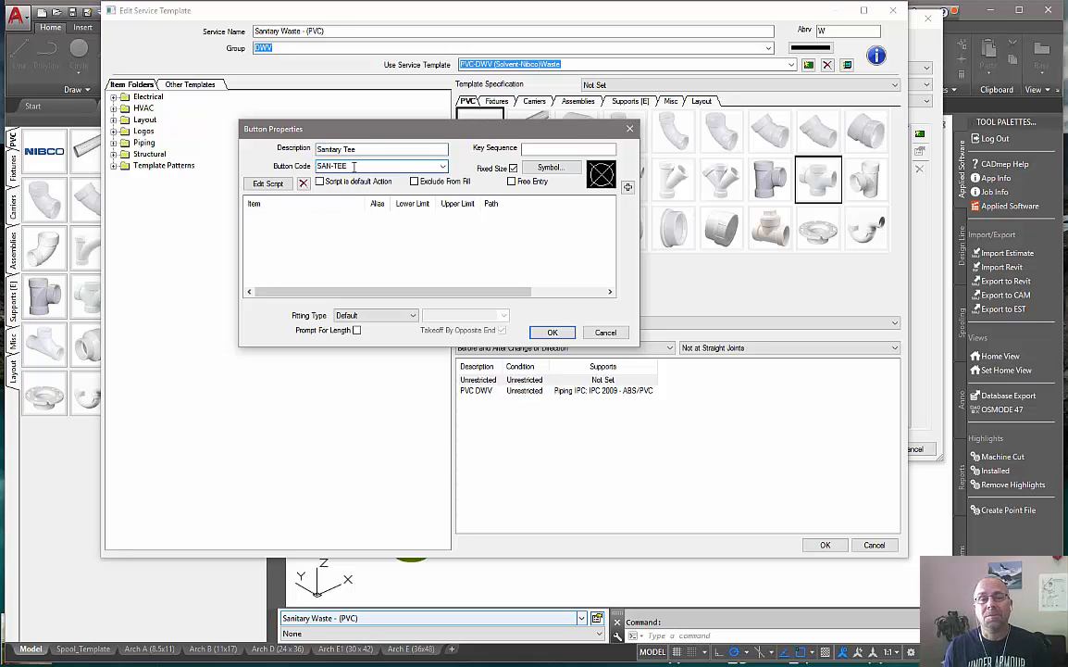
double_click(353, 165)
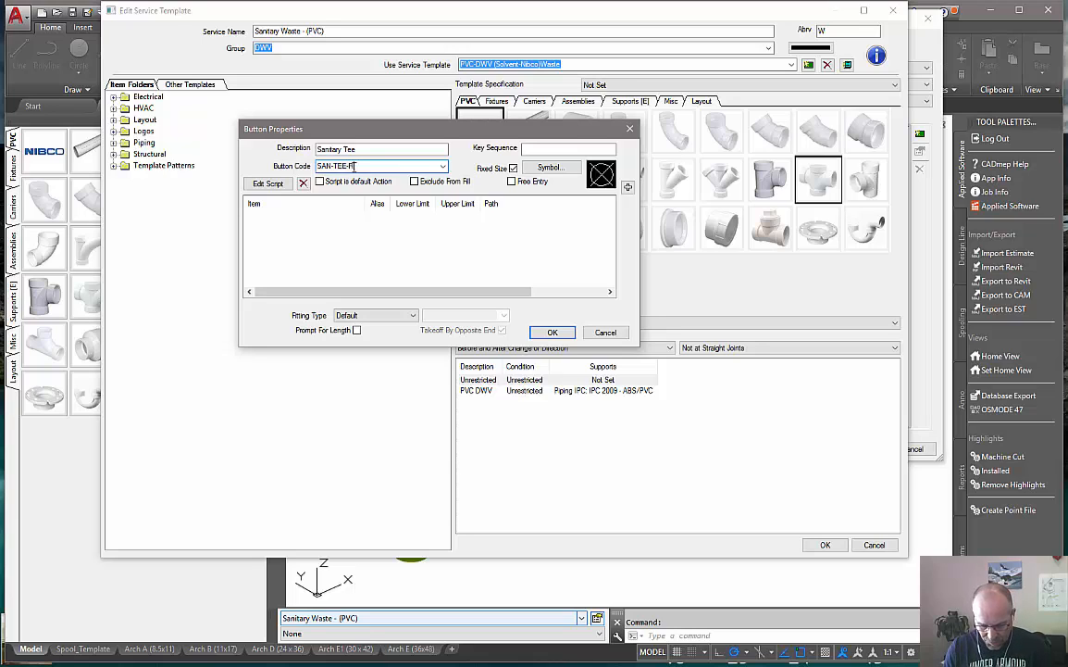
text(-RED)
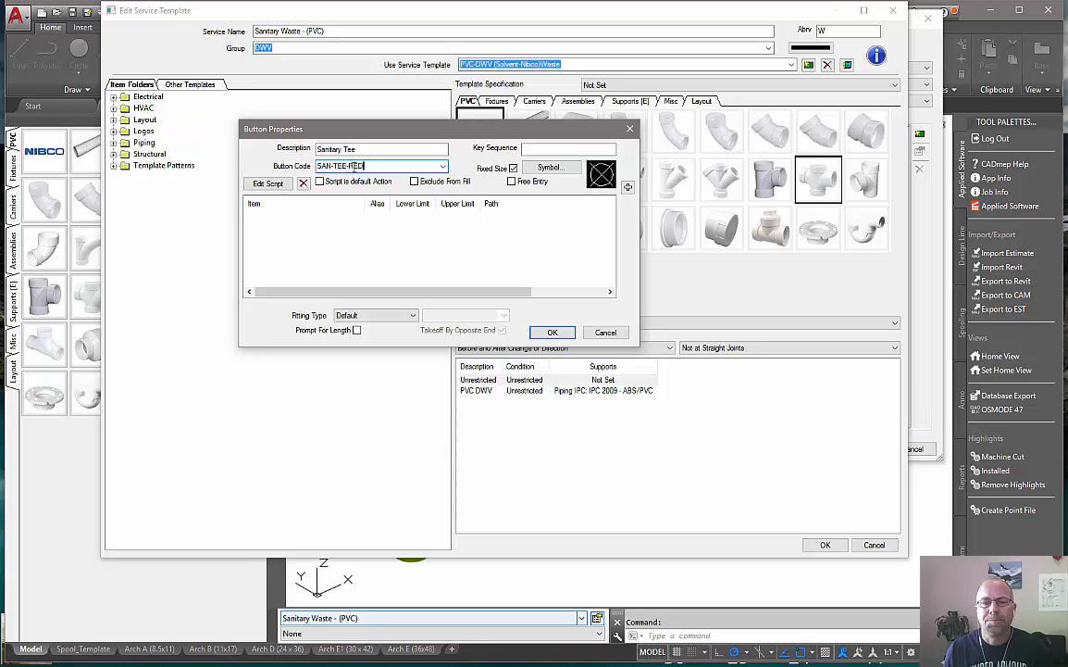
drag(362, 166, 318, 166)
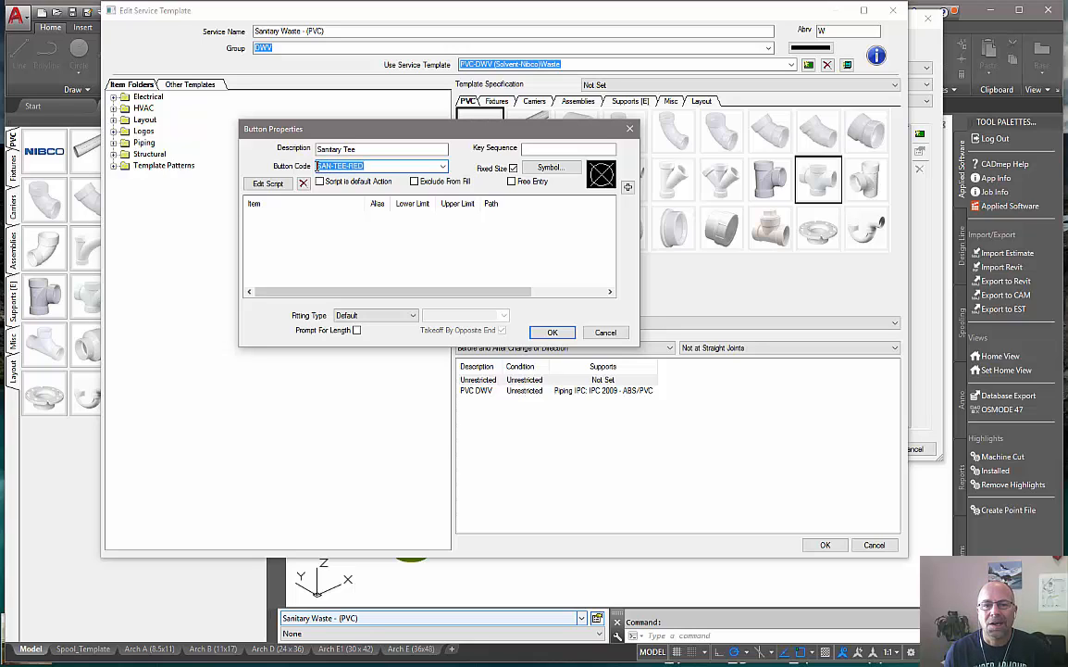
click(367, 151)
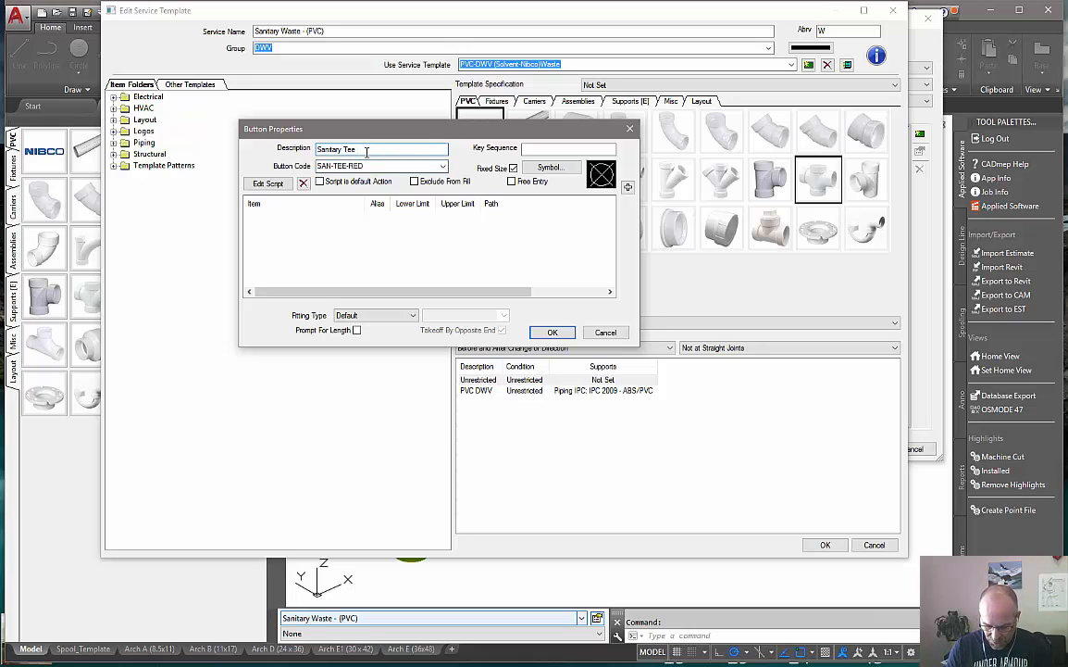
text(No)
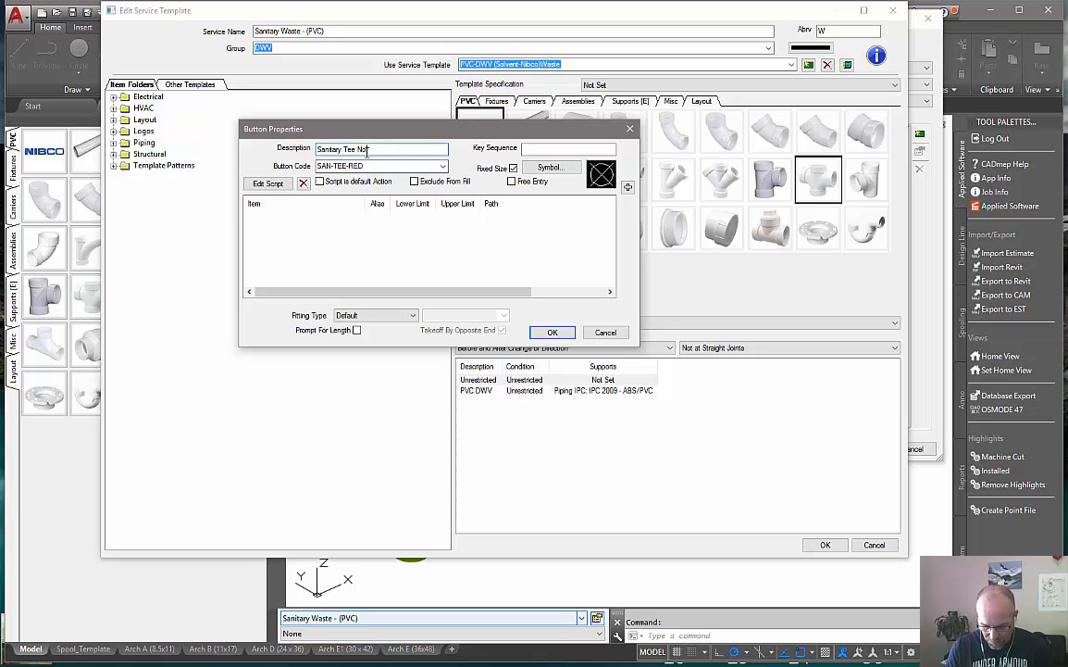
text(te)
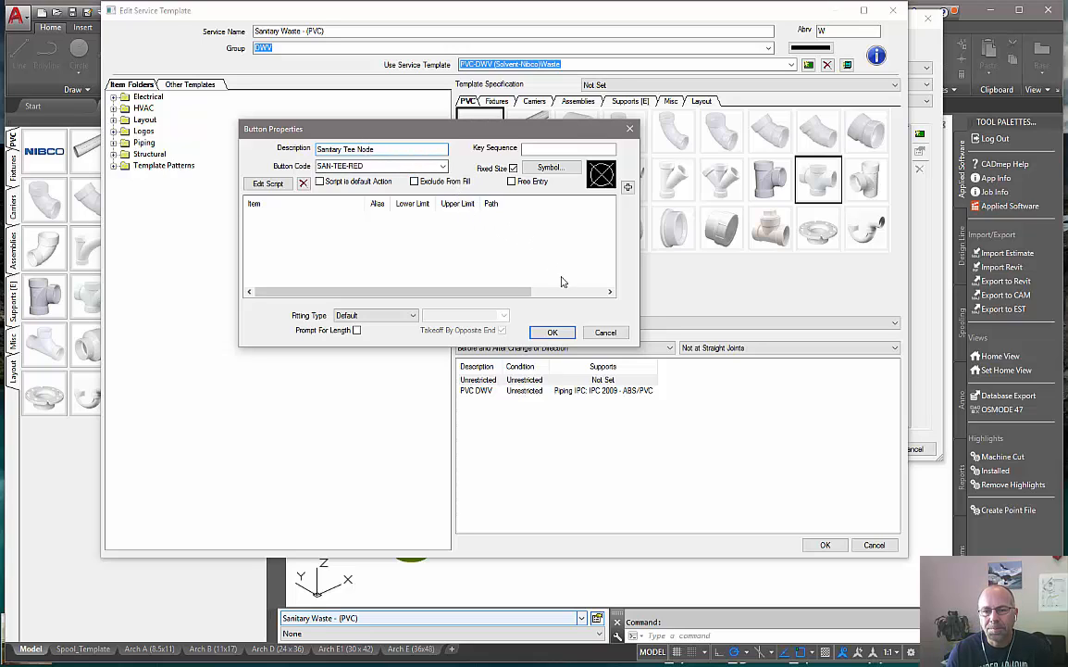
click(552, 332)
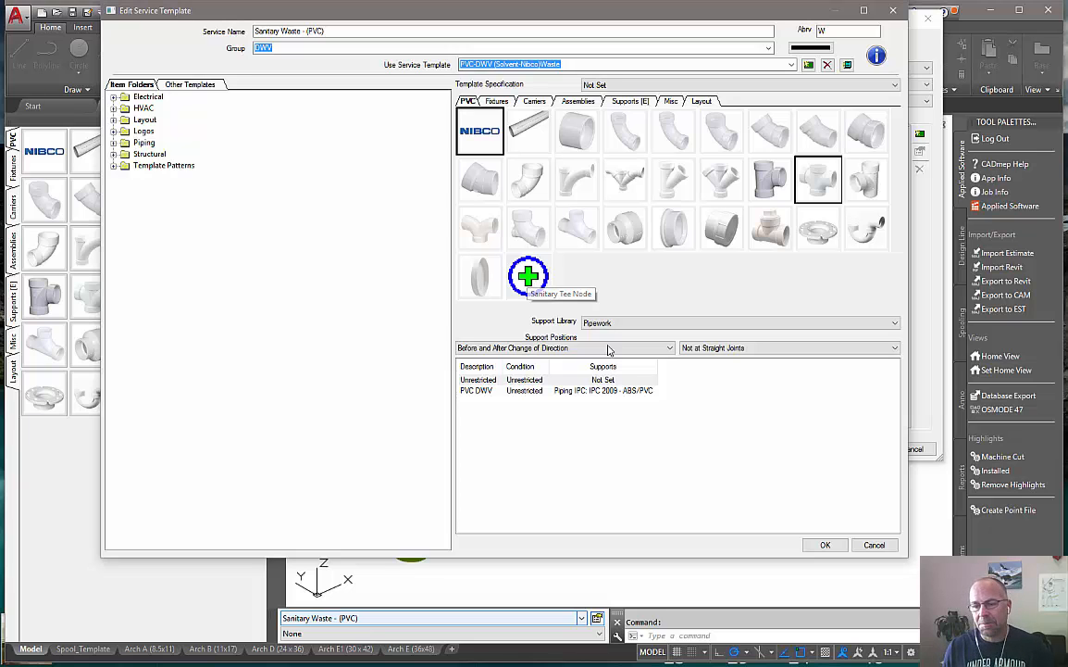
click(824, 545)
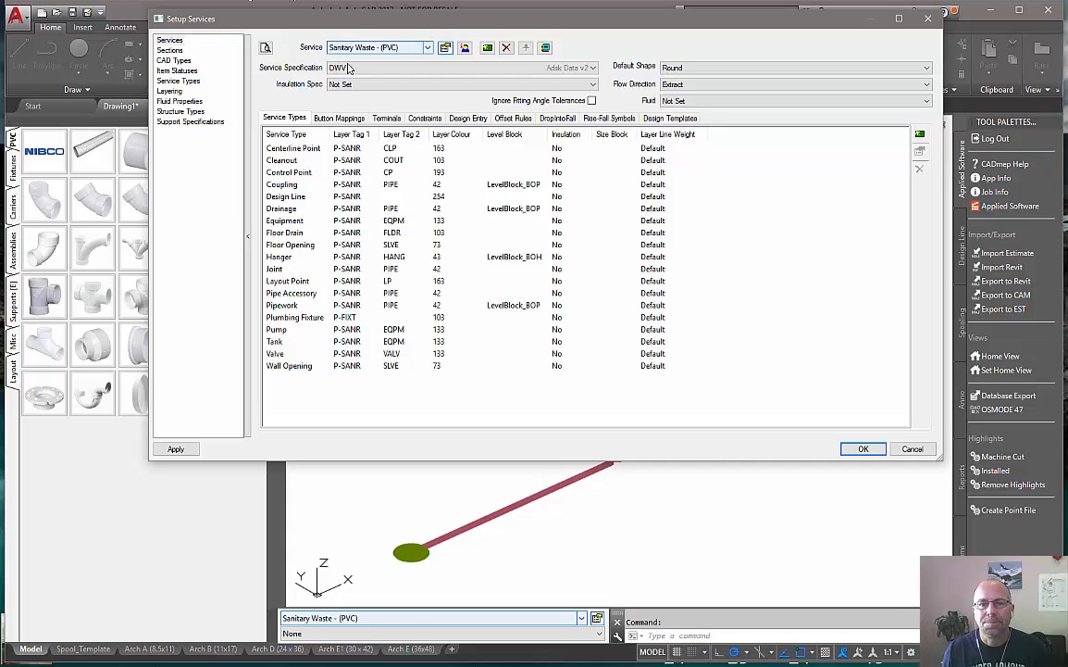
Step: Start a new button mapping for the Sanitary Waste - (PVC) service with the button code SAN-TEE-RED
click(339, 119)
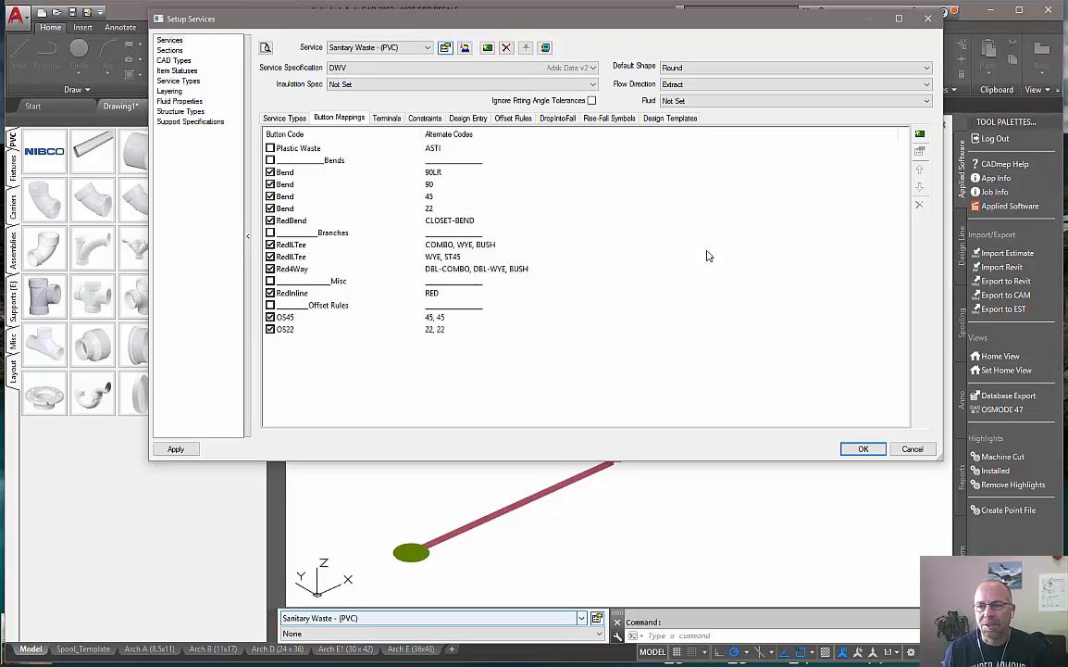
click(920, 134)
click(724, 207)
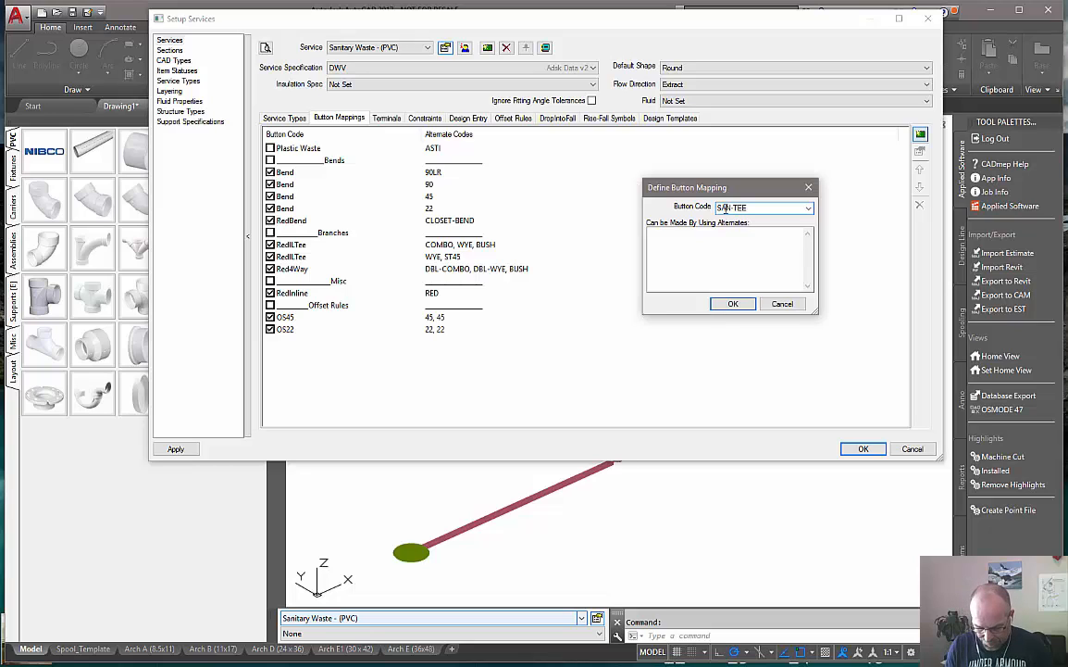
text(RED)
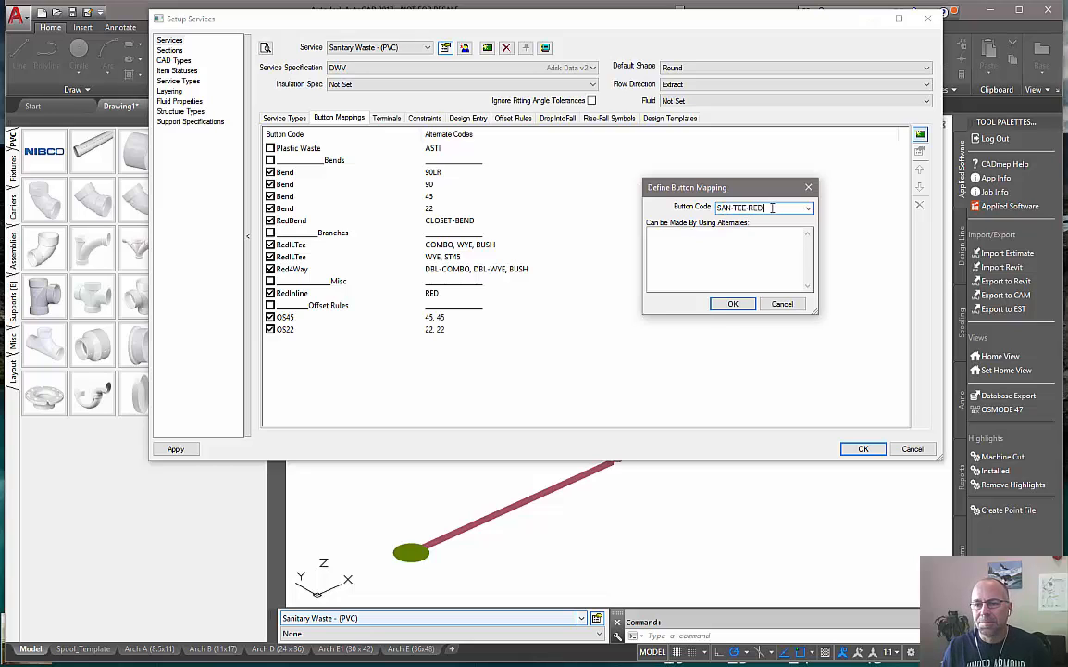
Step: Assign SAN-TEE and BUSH as the alternates for the SAN-TEE-RED mapping and accept it
click(695, 244)
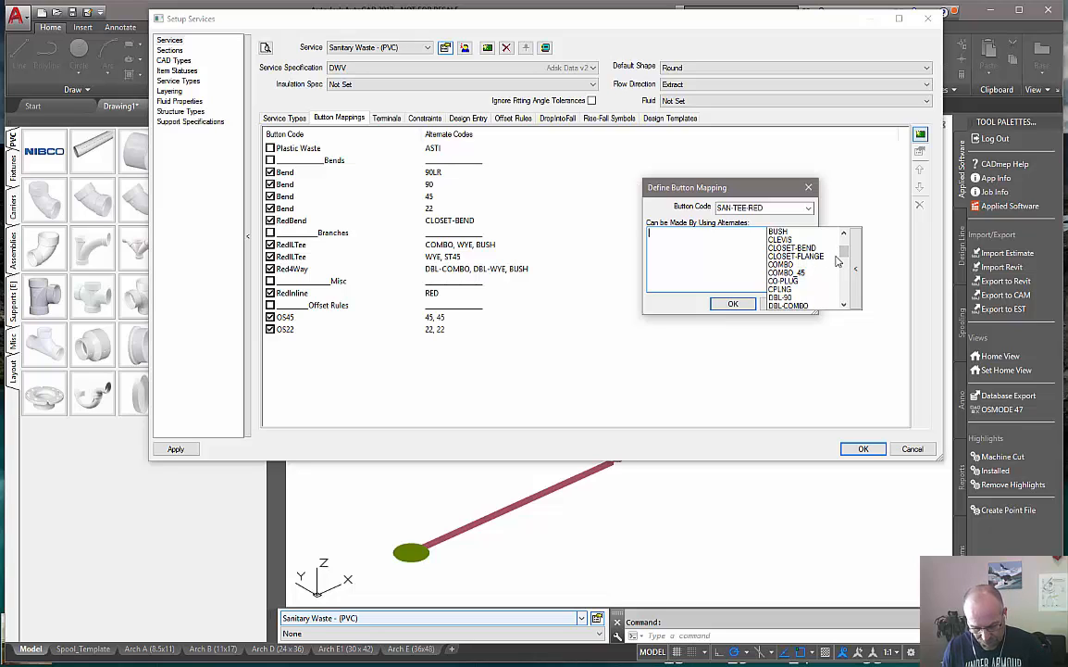
text(san)
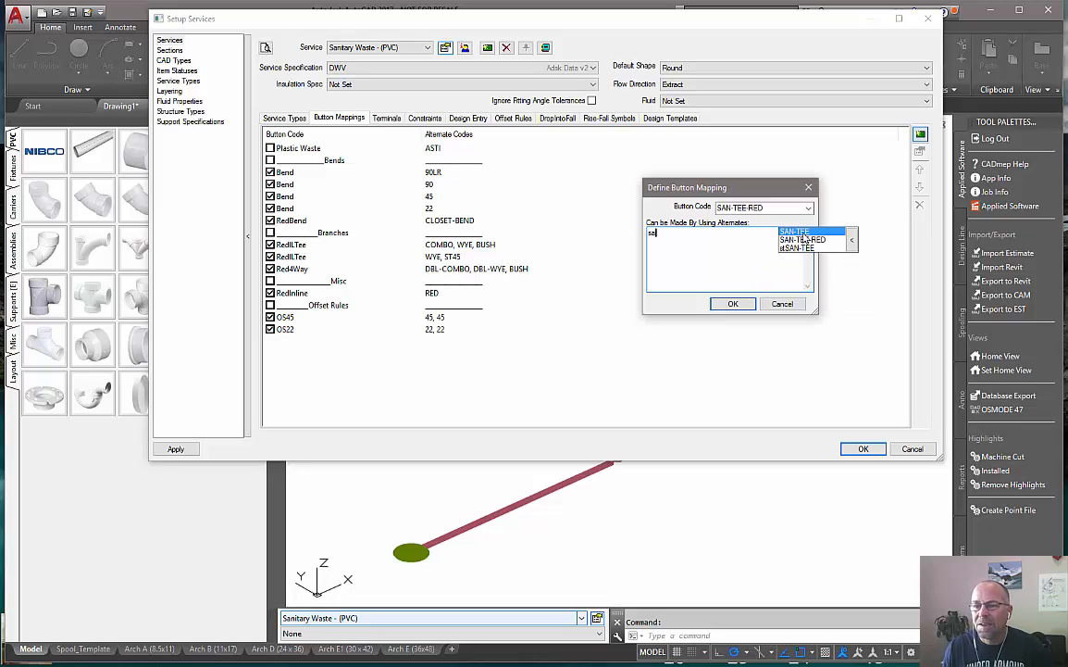
double_click(804, 234)
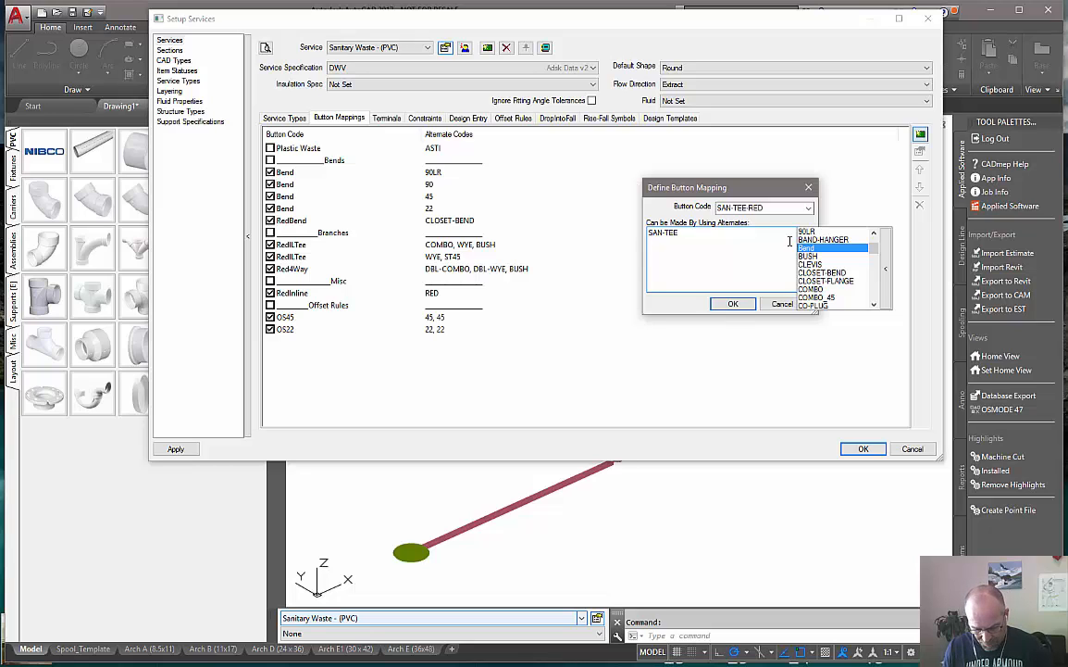
text(b)
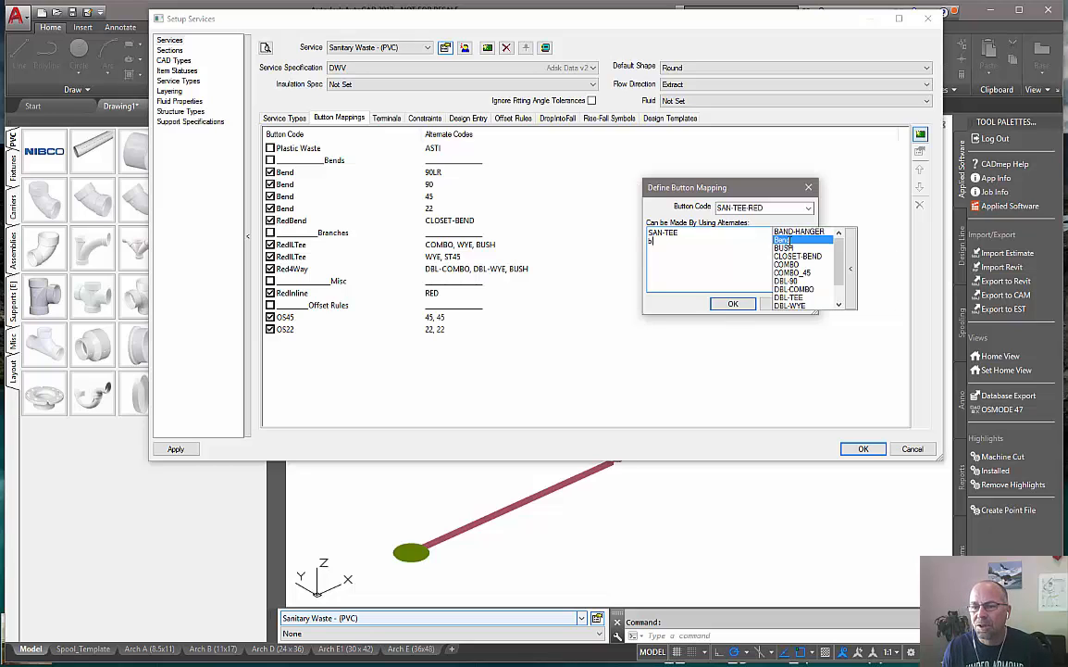
text(us)
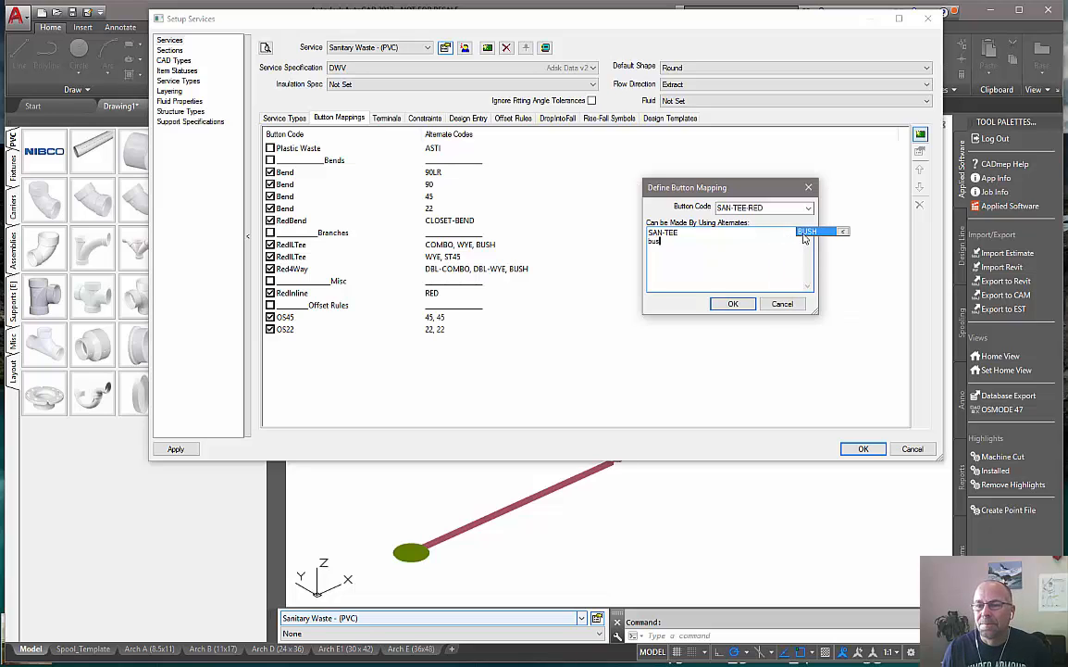
double_click(804, 232)
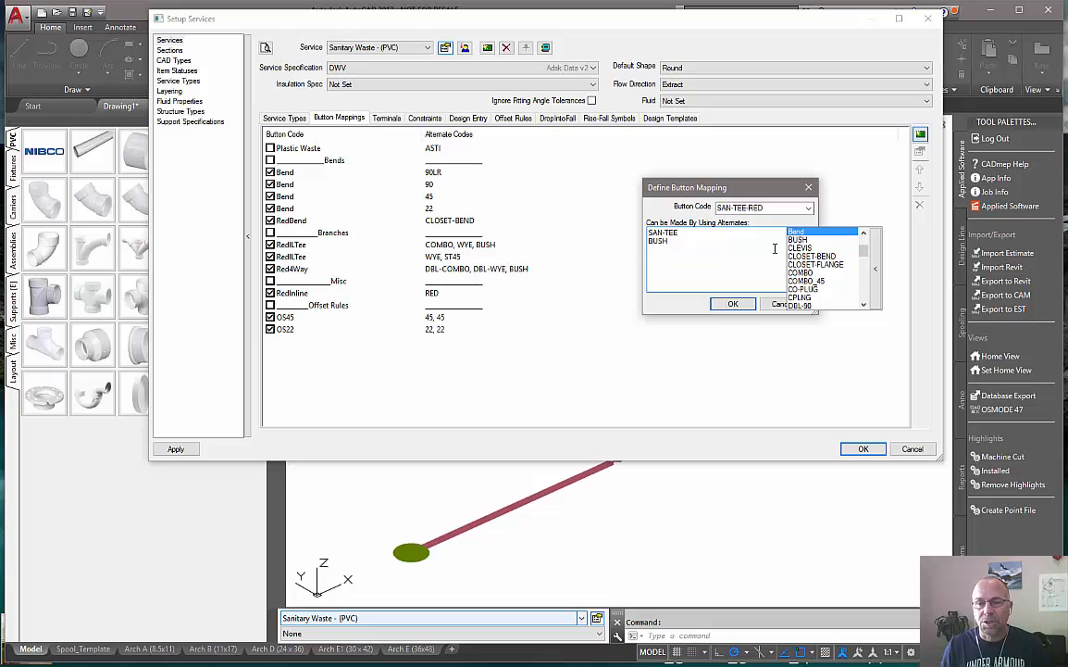
click(731, 302)
click(732, 304)
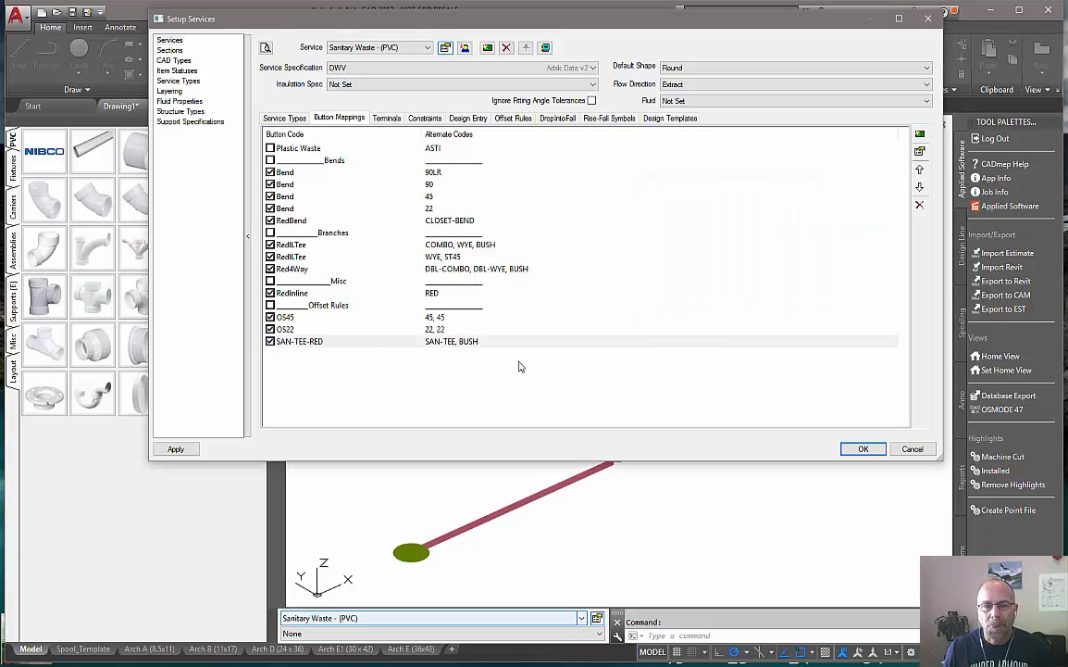
Step: Move the SAN-TEE-RED mapping up above the Offset Rules heading and accept the service setup
click(345, 342)
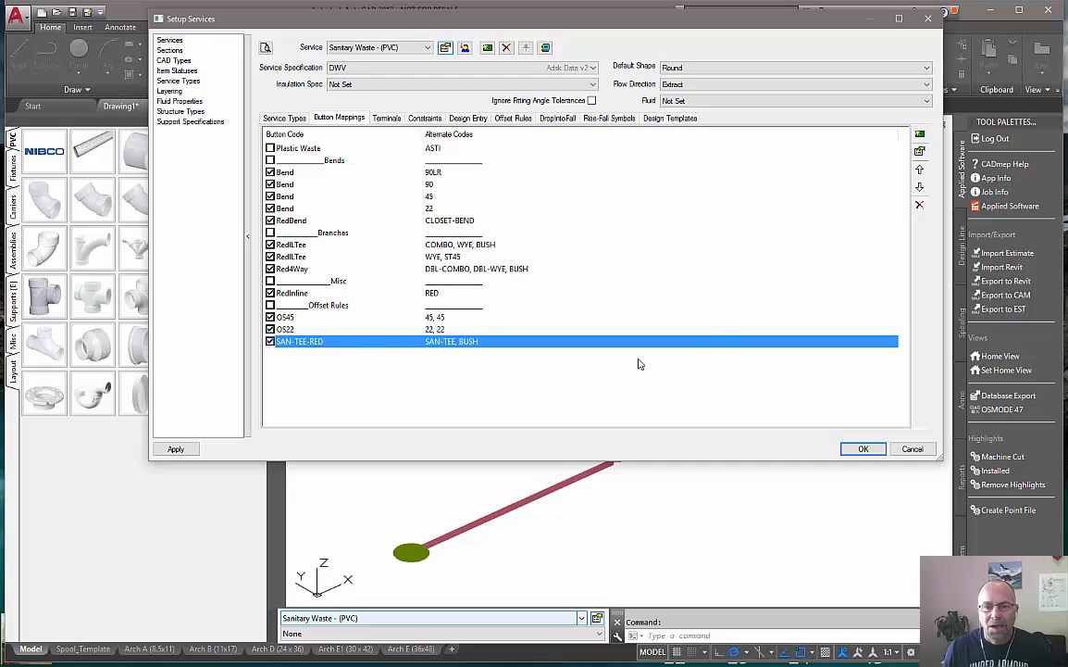
click(920, 170)
click(920, 171)
click(920, 171)
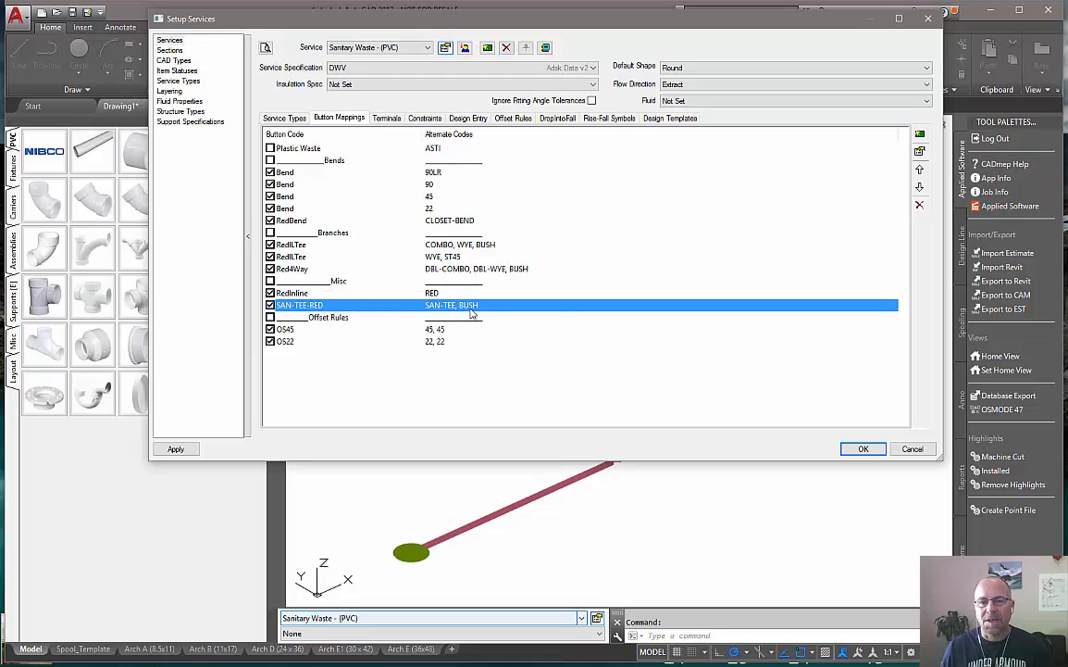
click(861, 450)
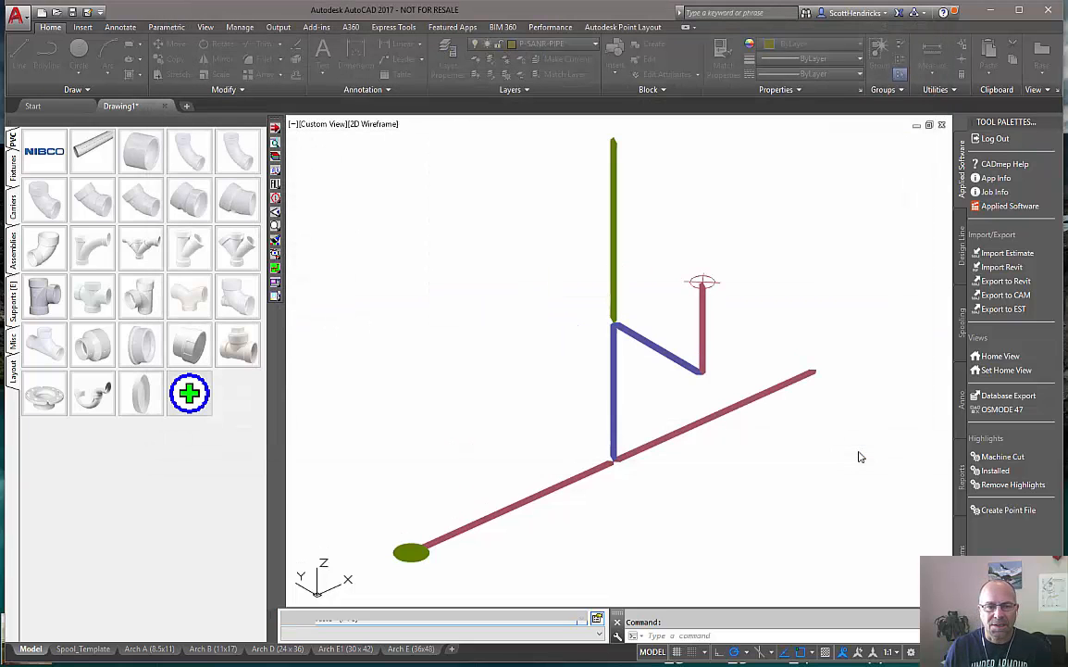
Step: Assign the Sanitary Tee Node at the upper junction of the vertical riser and fill the design lines with fittings
click(190, 396)
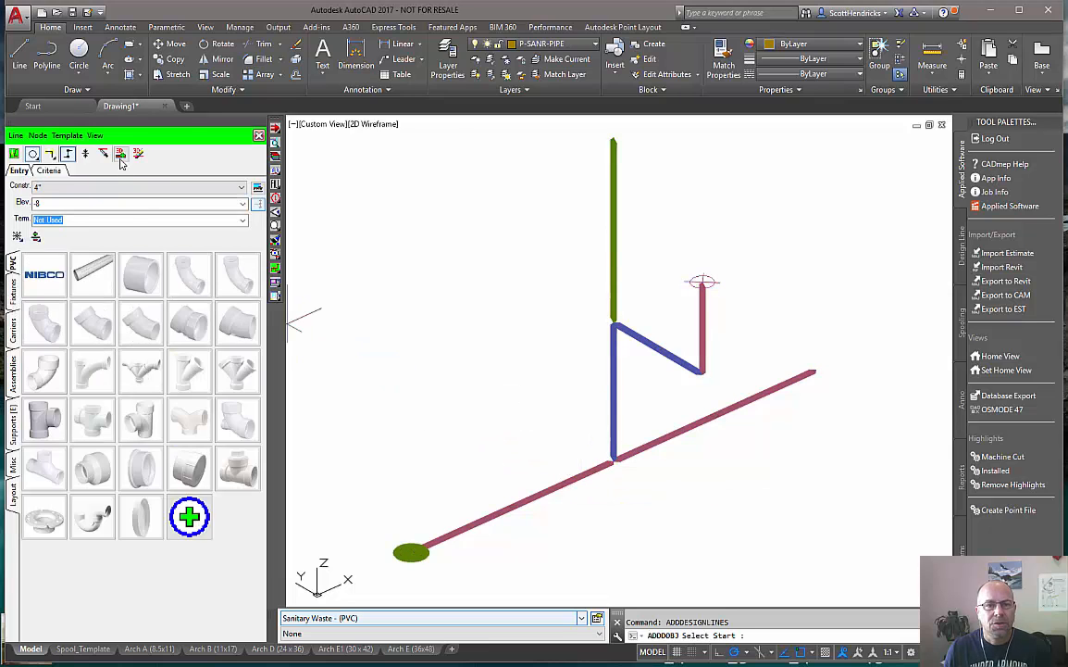
click(120, 153)
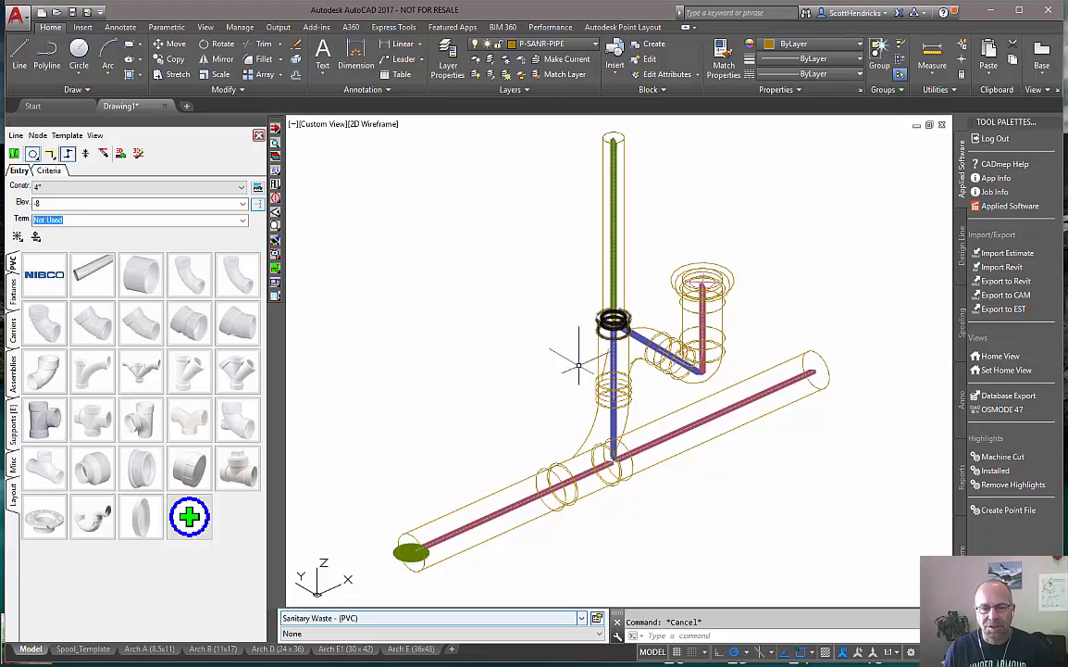
click(189, 517)
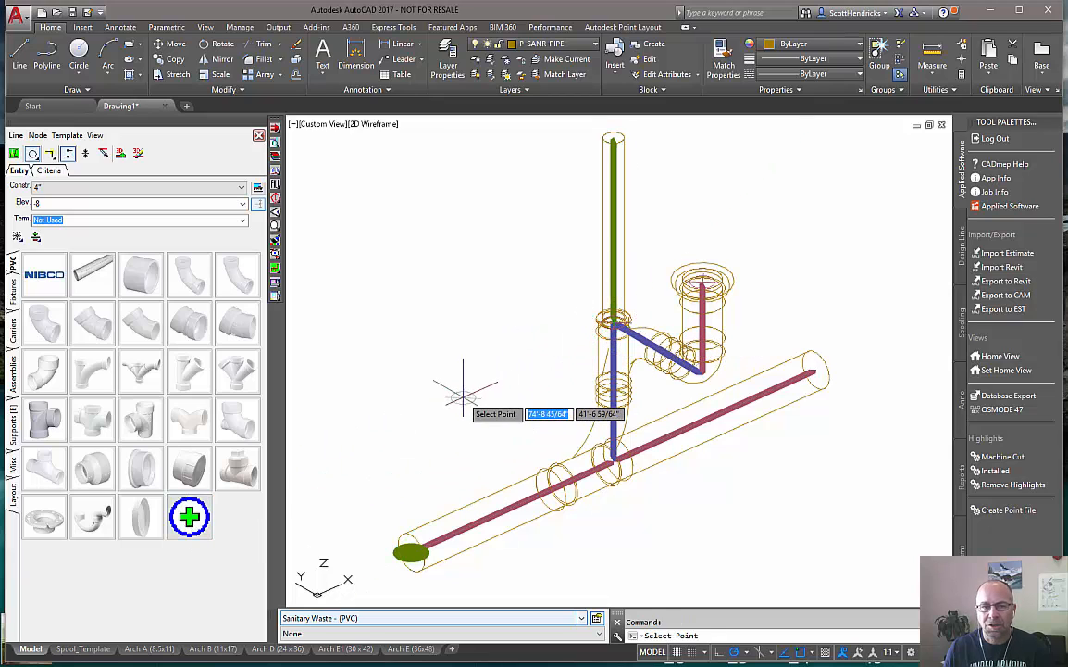
key(Escape)
click(125, 156)
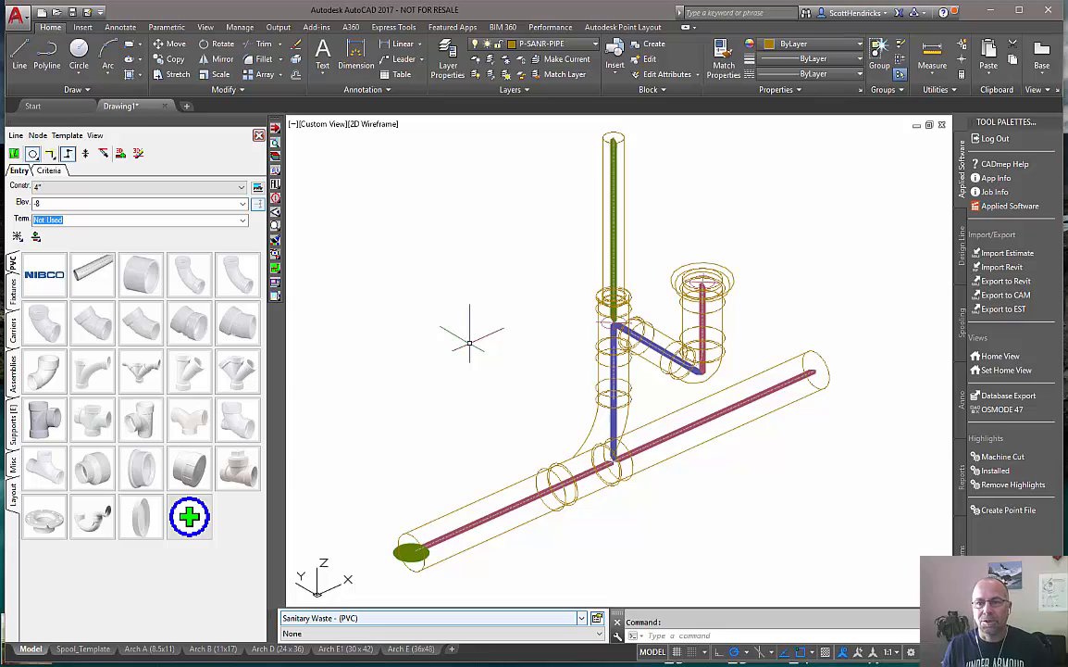
Step: Open the service's button report, widen the Icon Path column, and open the icon path of Sanitary Tee Node for editing
right_click(205, 544)
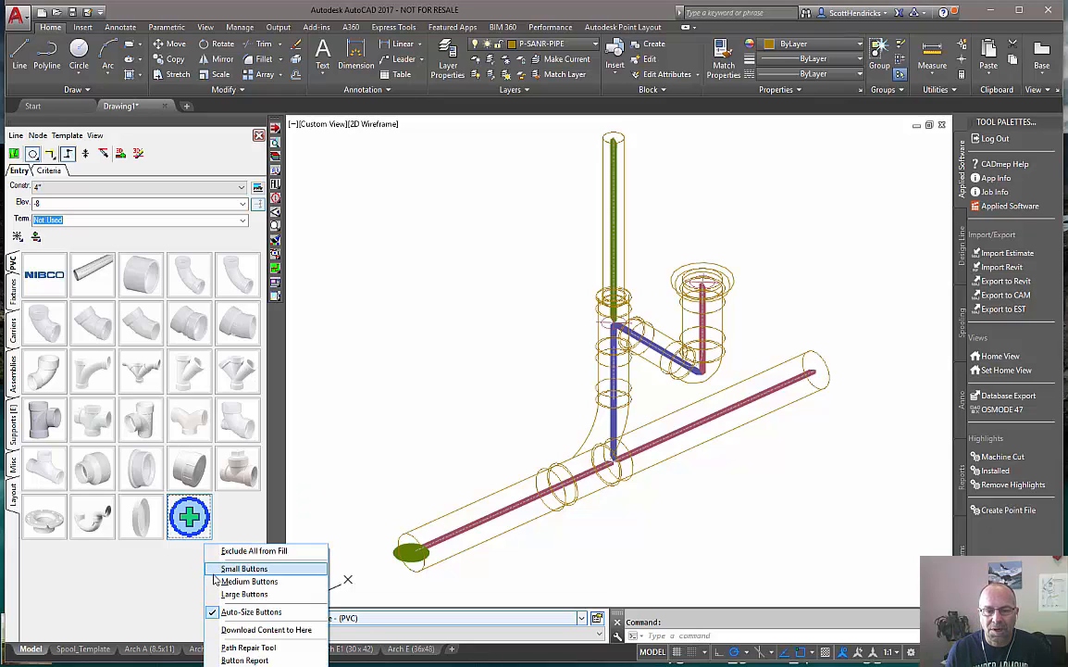
click(244, 661)
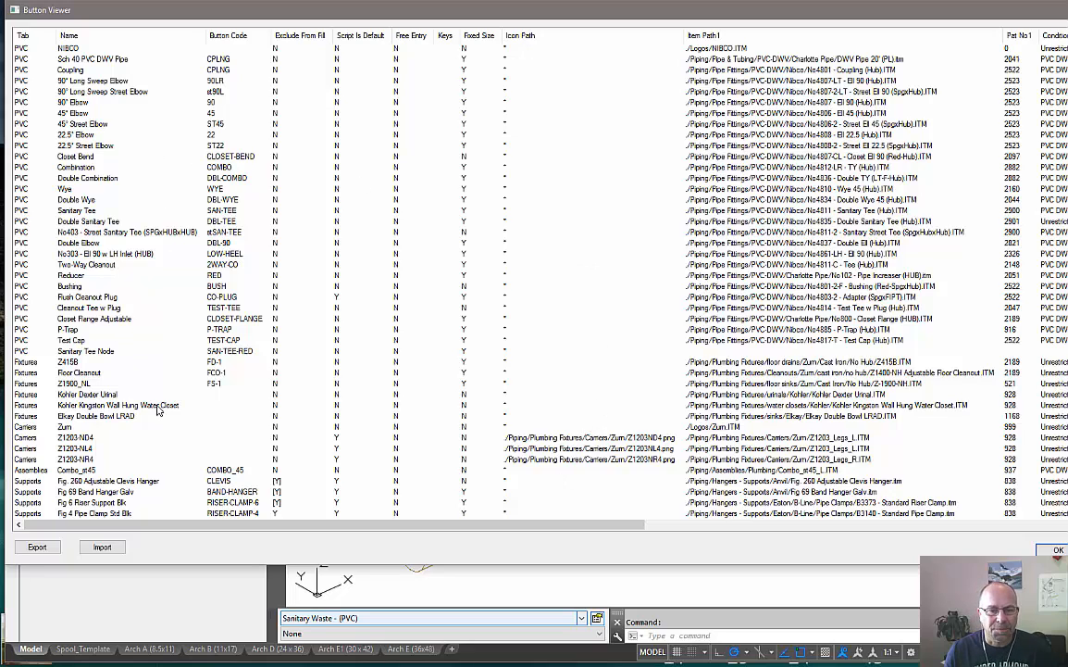
click(79, 351)
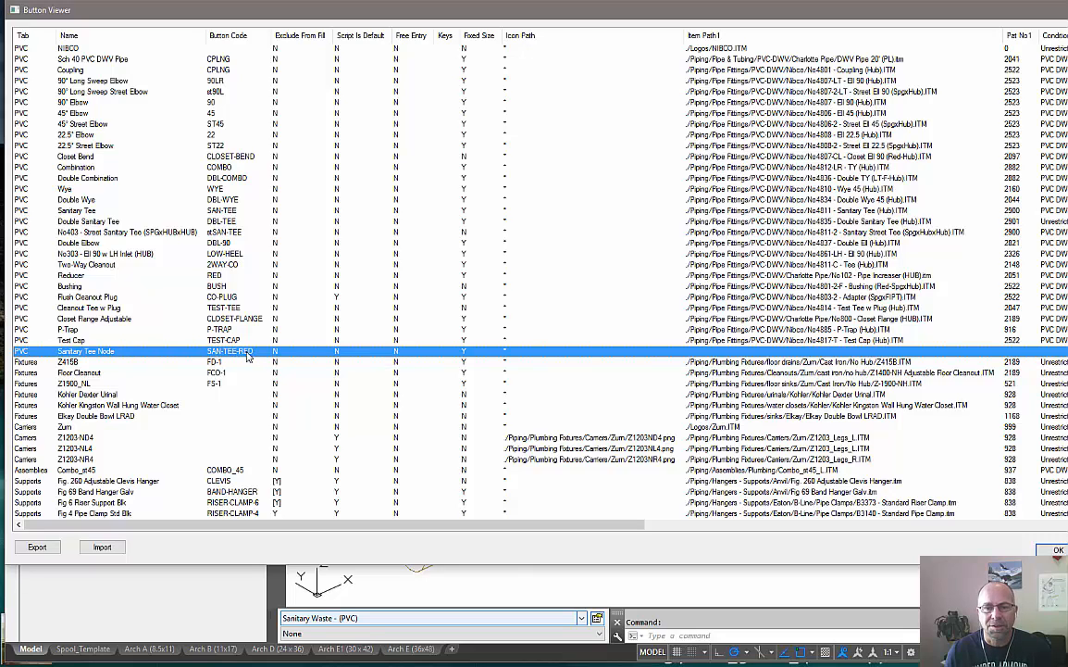
drag(680, 35, 1009, 36)
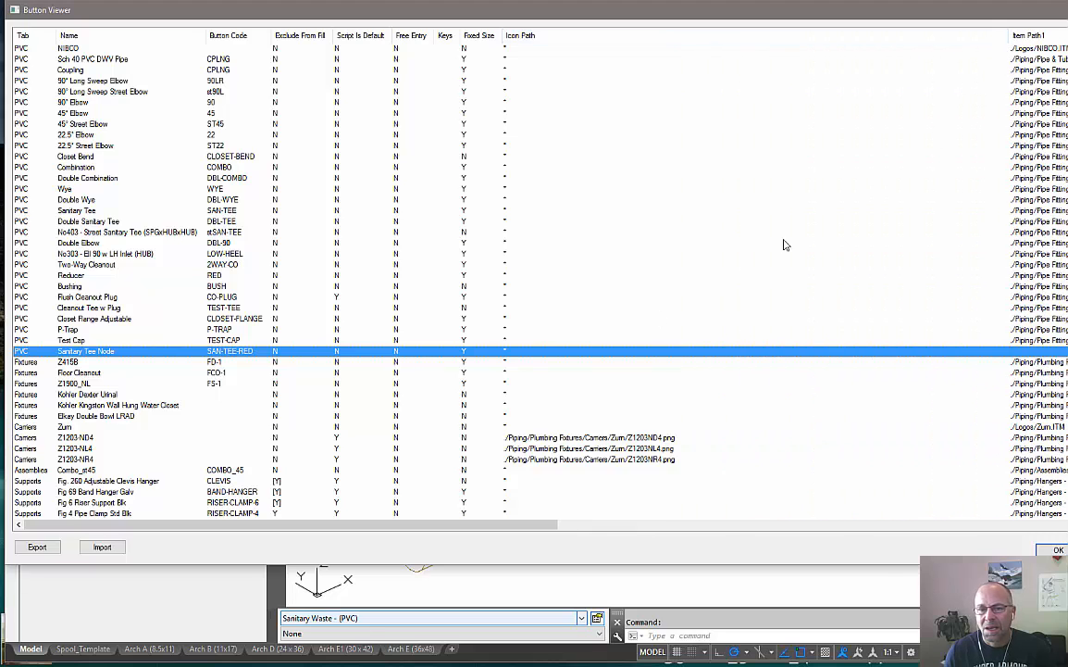
click(514, 351)
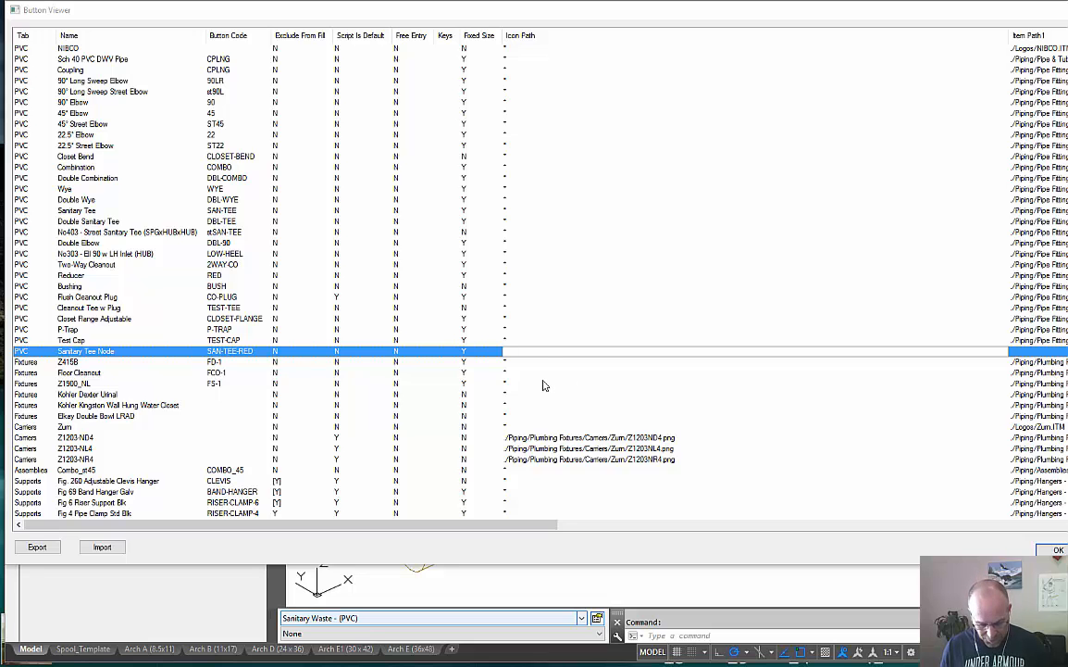
Step: Switch to File Explorer and open the RESOURCES\IMAGES folder of the Working Database
key(super+e)
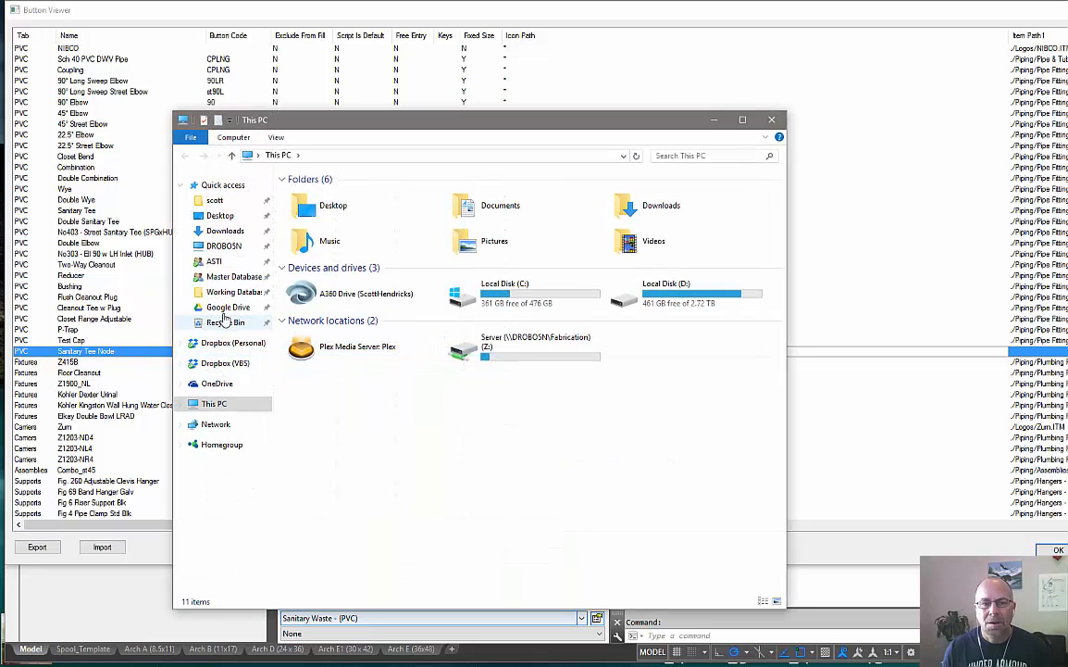
click(243, 295)
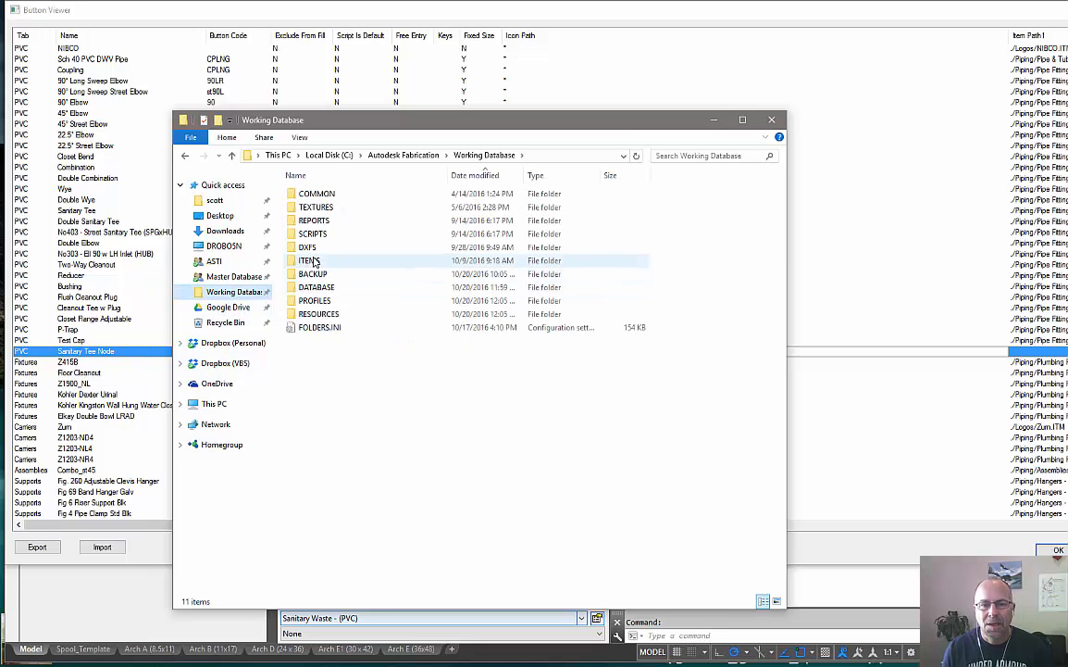
double_click(324, 317)
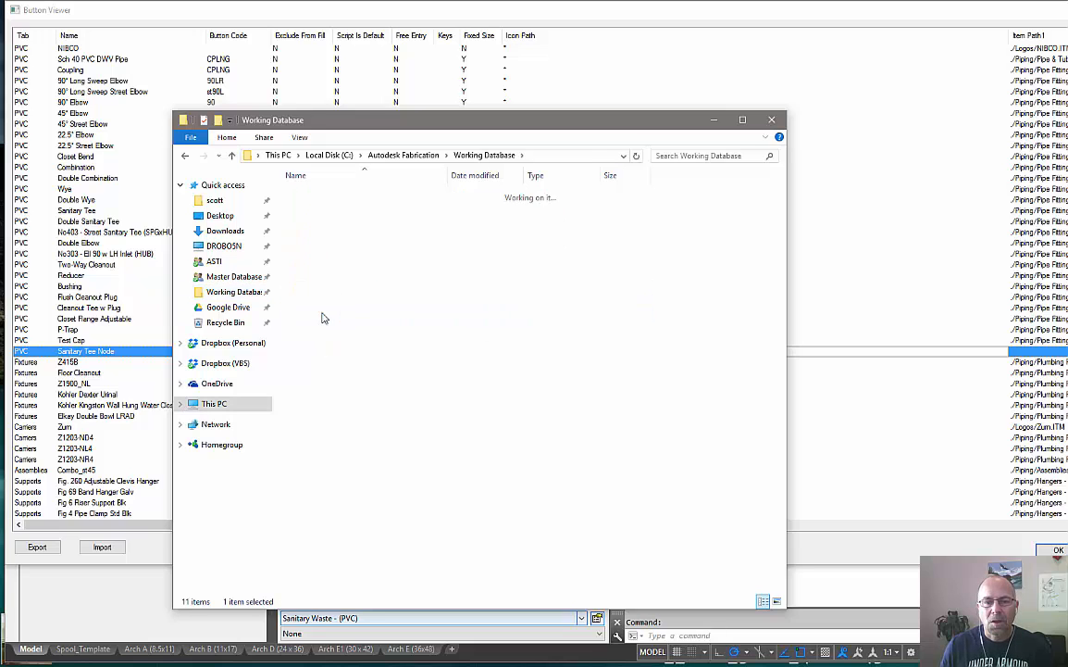
double_click(319, 237)
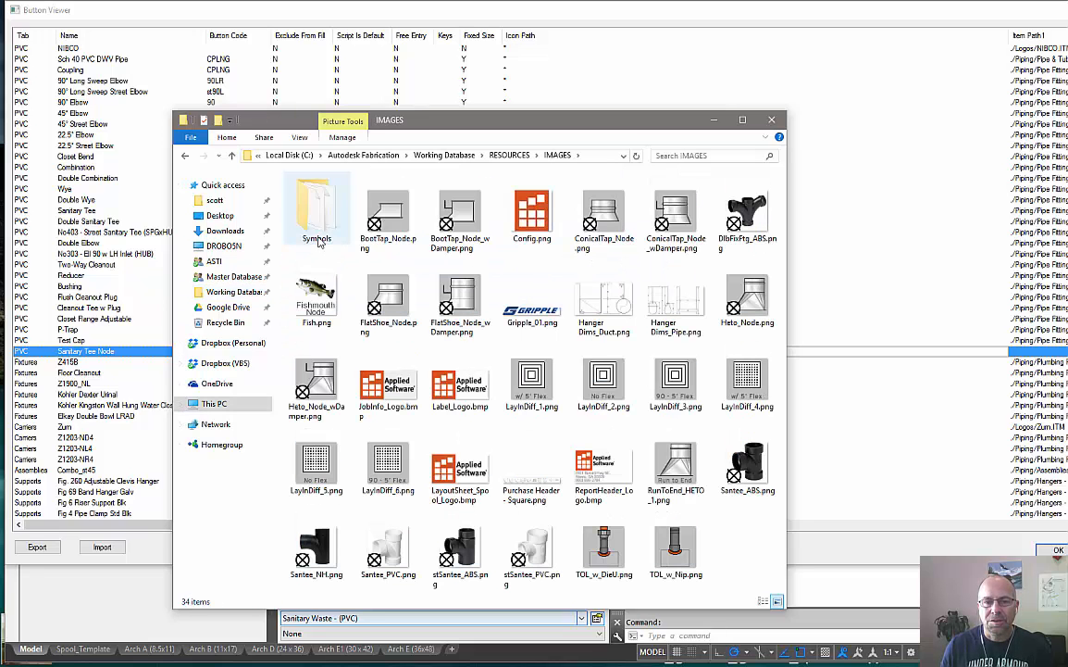
click(185, 155)
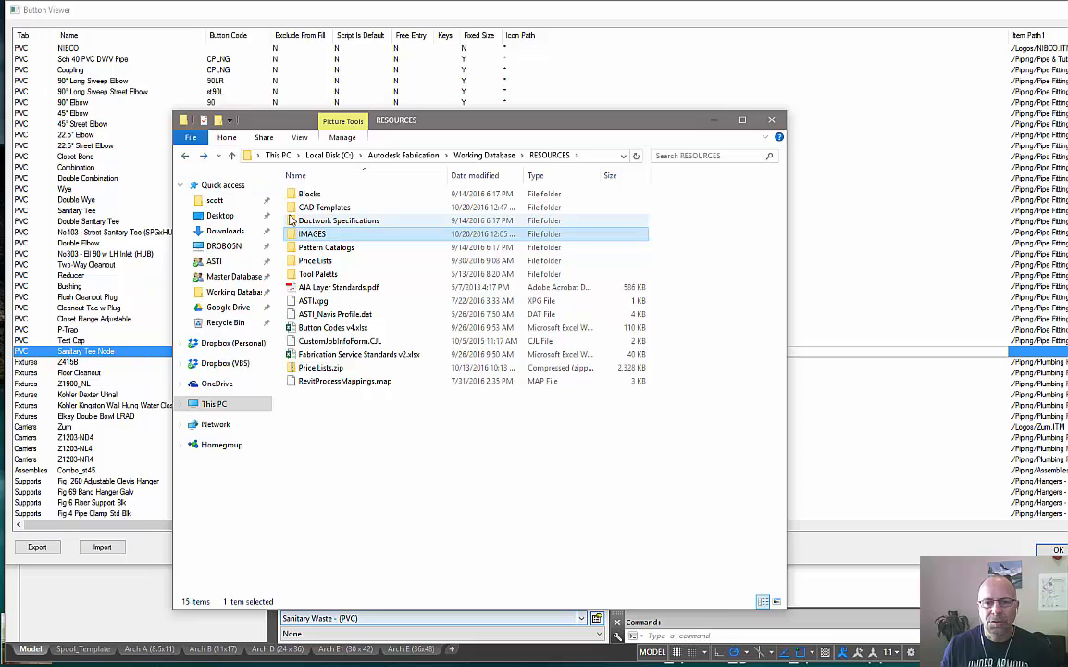
click(484, 155)
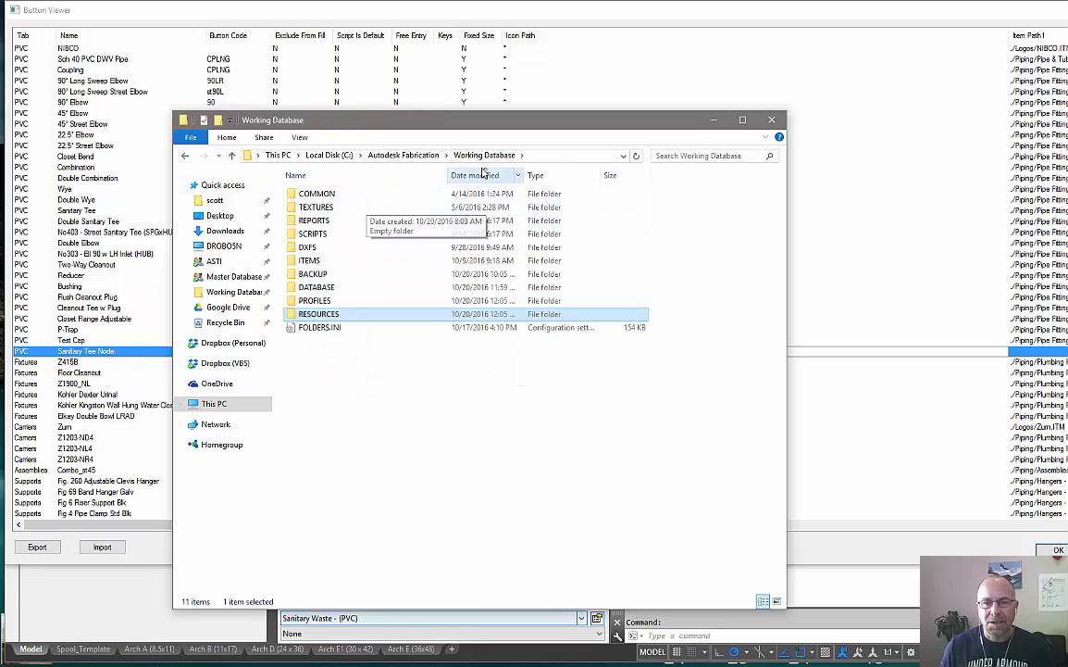
double_click(322, 316)
click(314, 238)
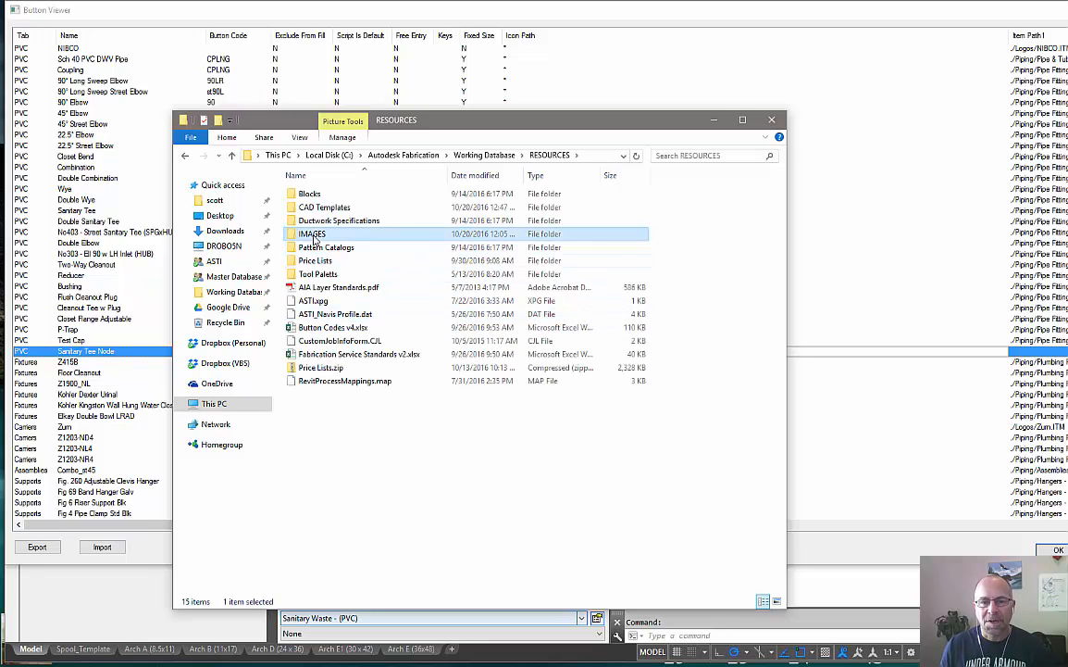
double_click(314, 237)
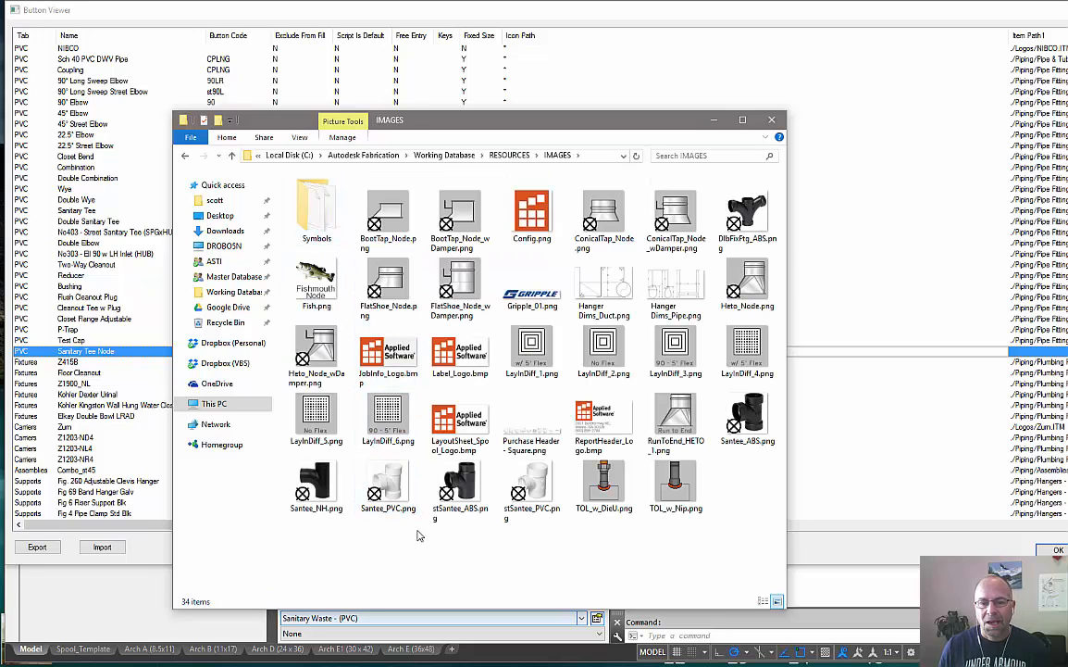
Step: Copy the full file path of the Santee_PVC.png image
click(387, 489)
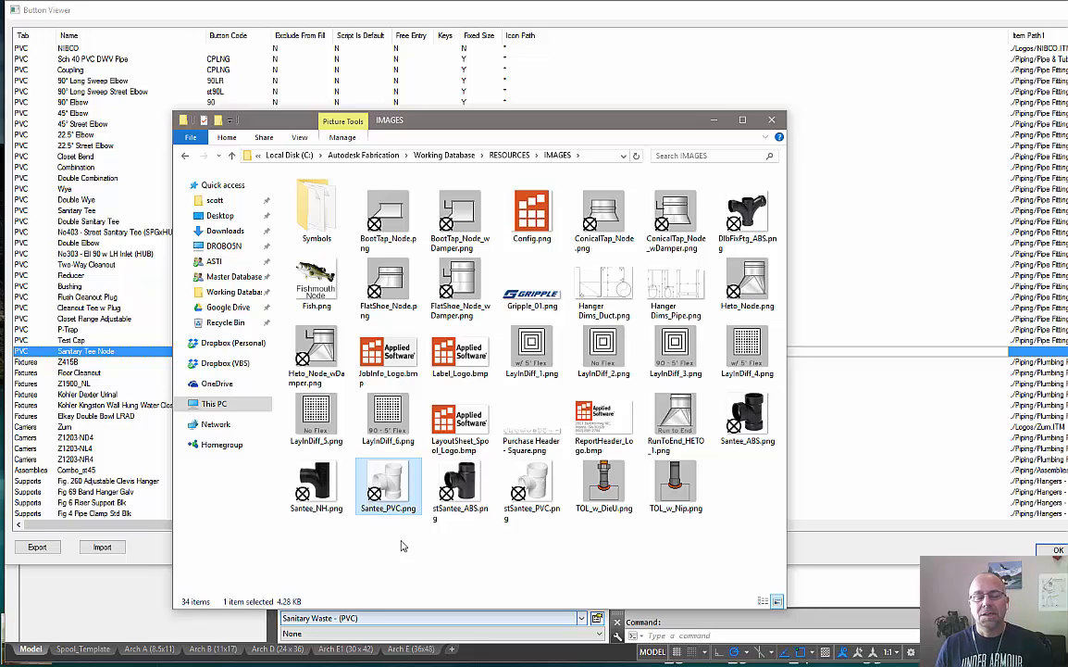
right_click(390, 489)
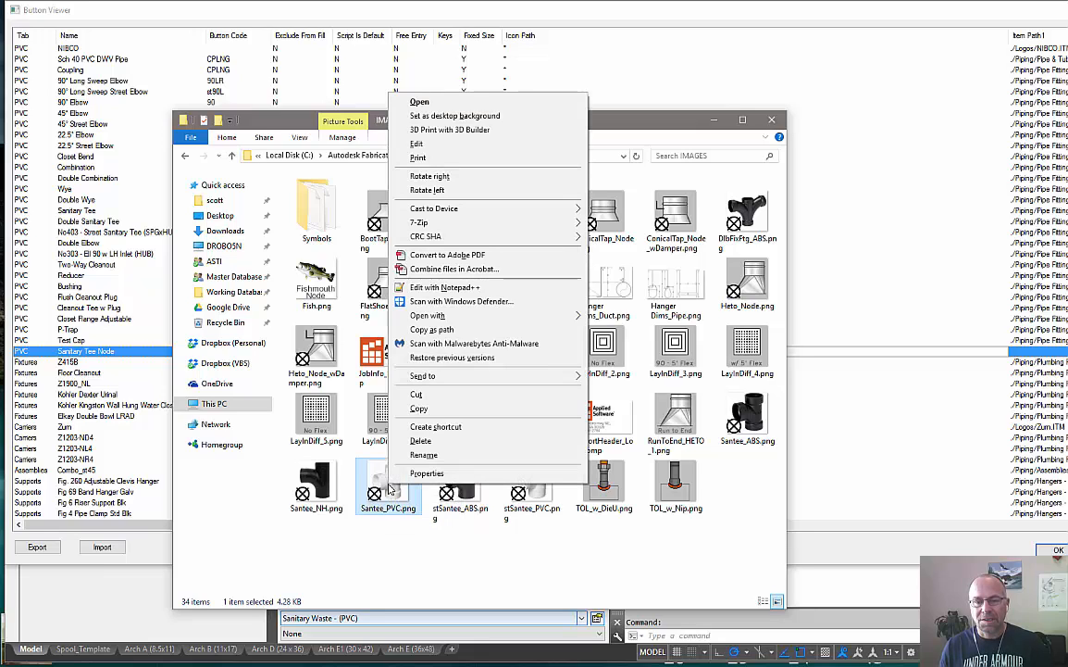
click(441, 330)
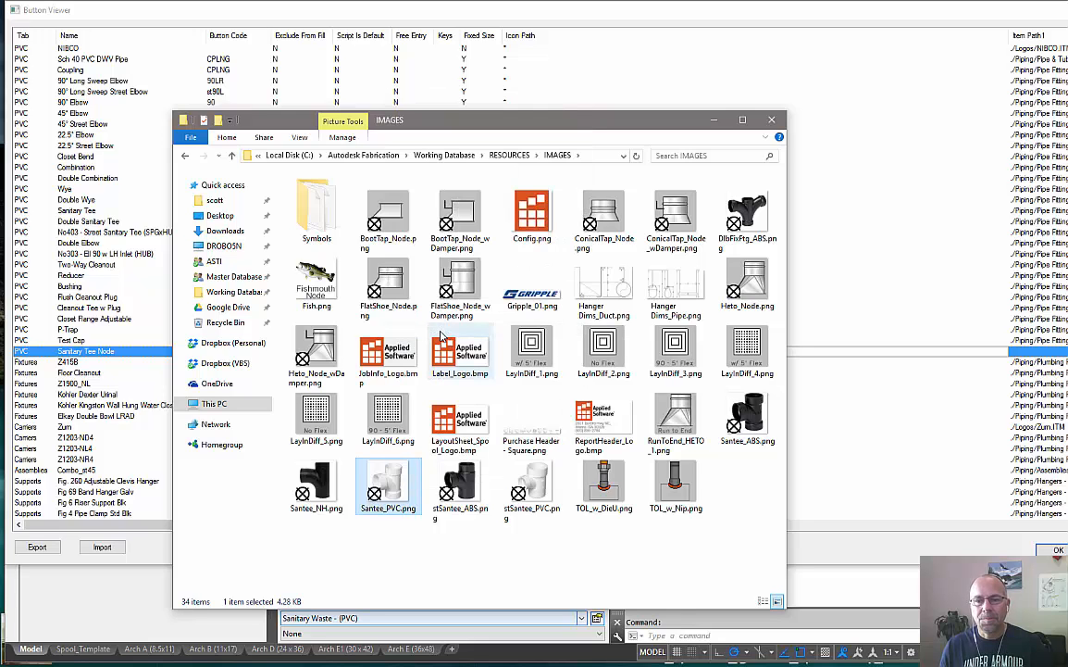
Step: Return to the button report and set Sanitary Tee Node's icon path to C:\Autodesk Fabrication\Working Database\RESOURCES\IMAGES\Santee_PVC.png, without quotation marks
click(713, 120)
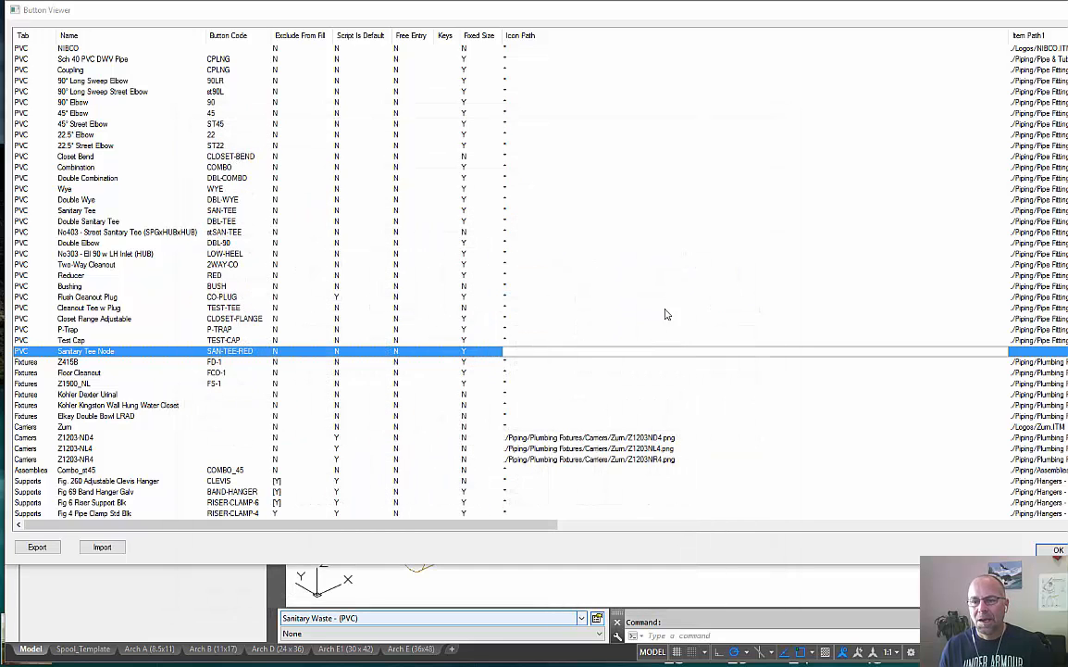
double_click(542, 350)
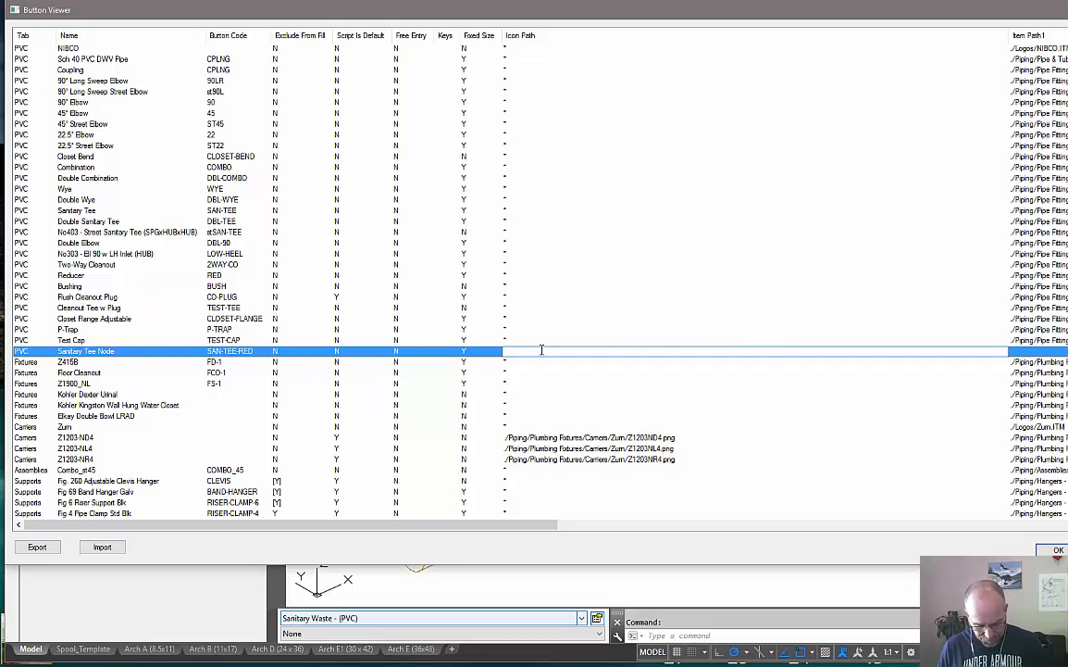
key(ctrl+v)
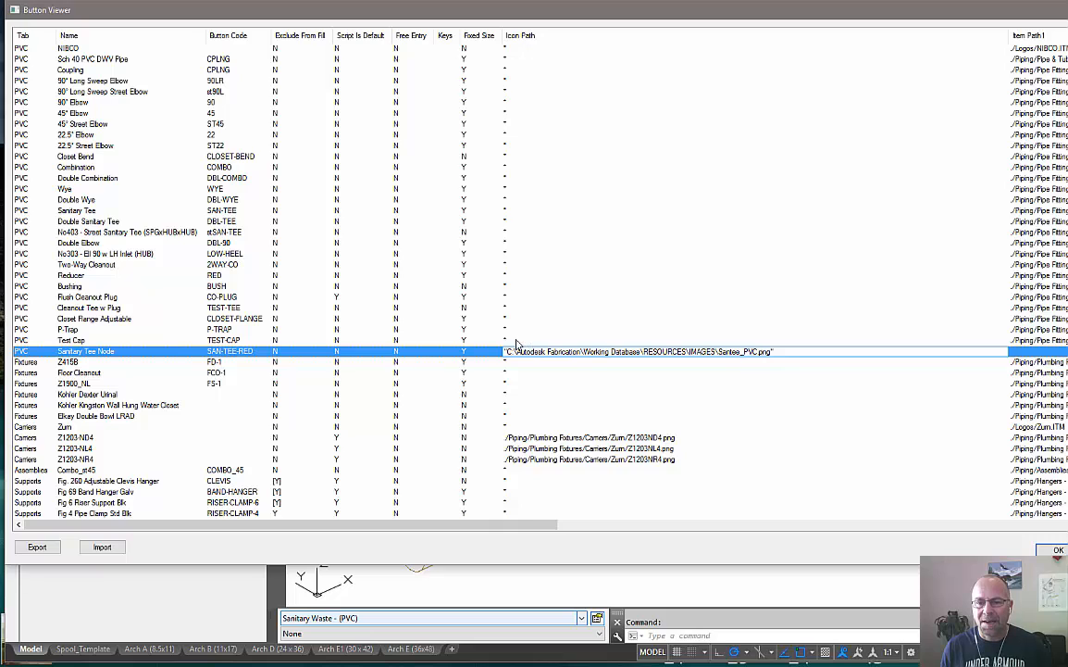
click(509, 352)
key(BackSpace)
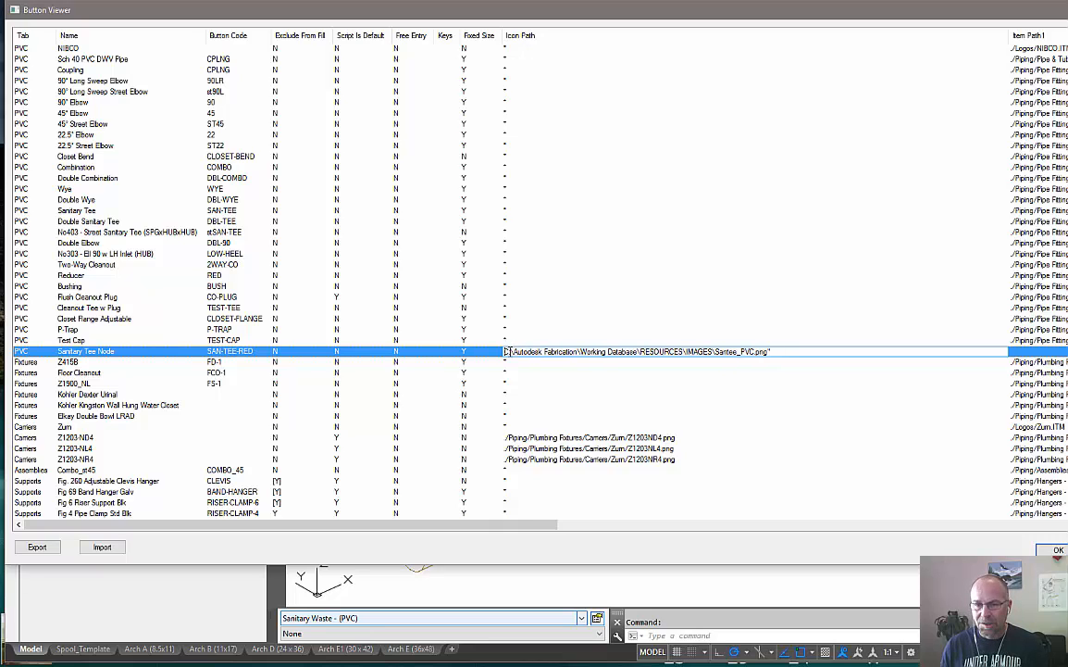
click(785, 352)
key(BackSpace)
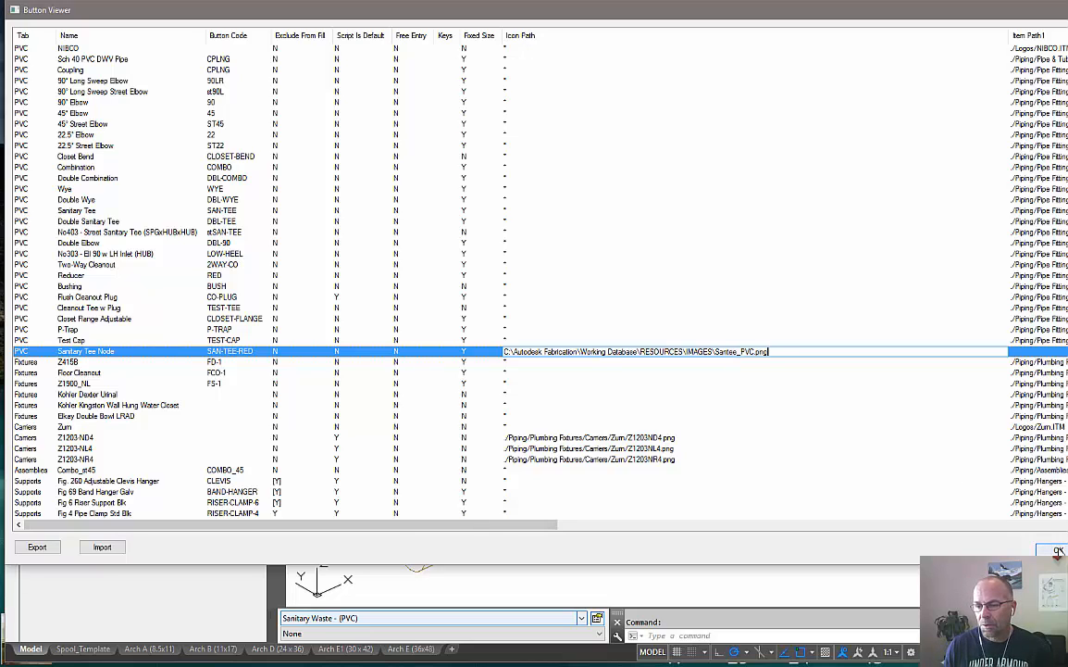
click(1059, 550)
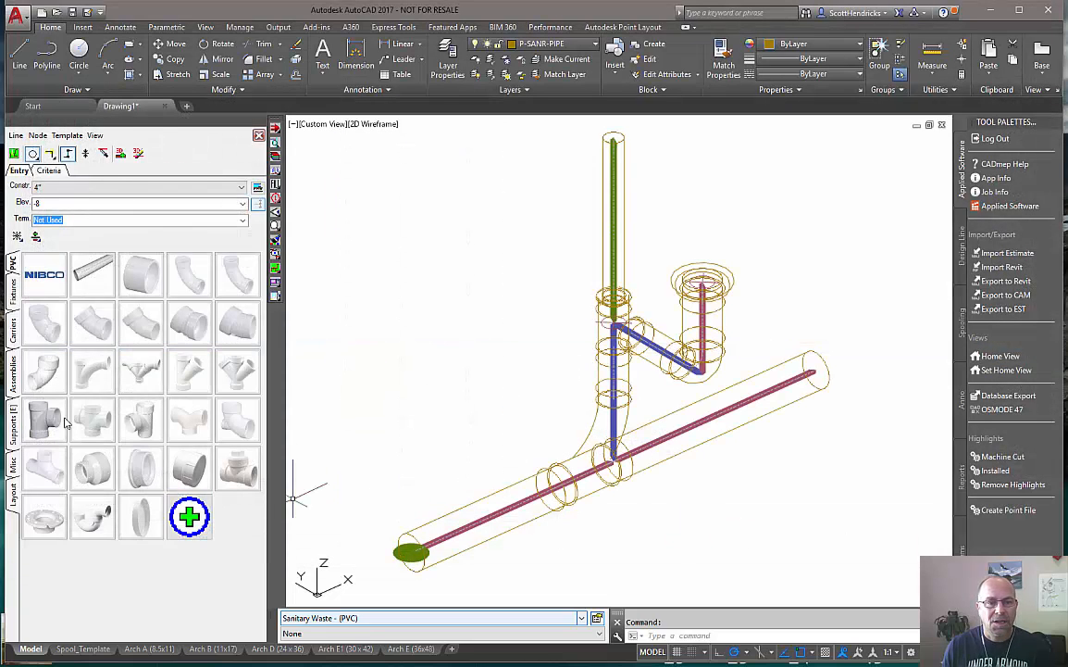
Step: Refresh the PVC fitting buttons by switching to the Fixtures group and back to PVC
click(13, 295)
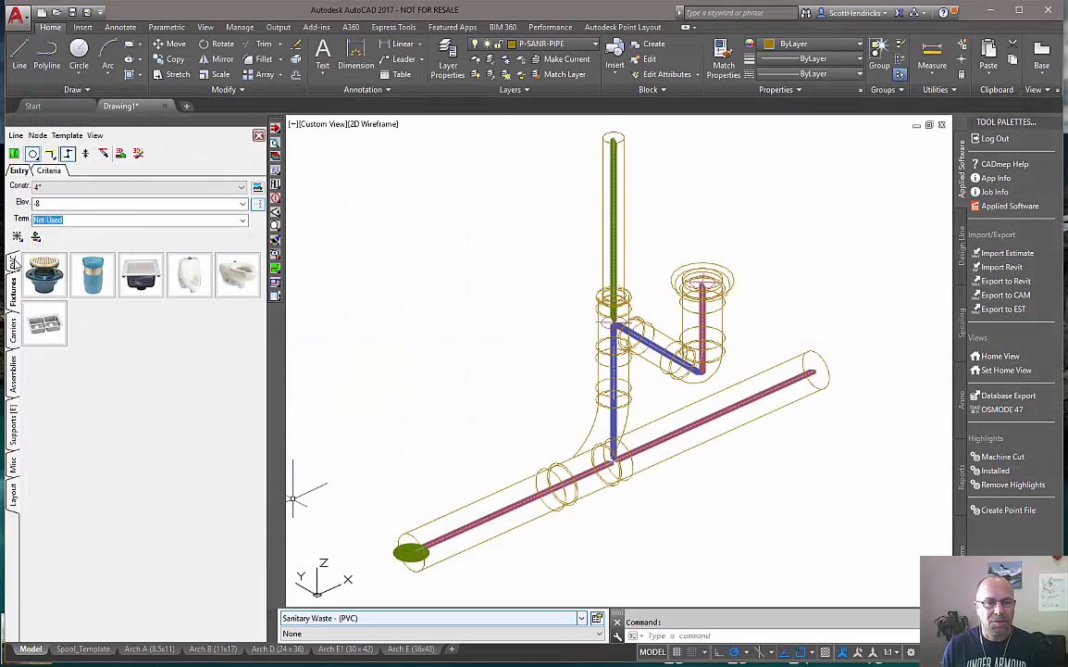
click(13, 263)
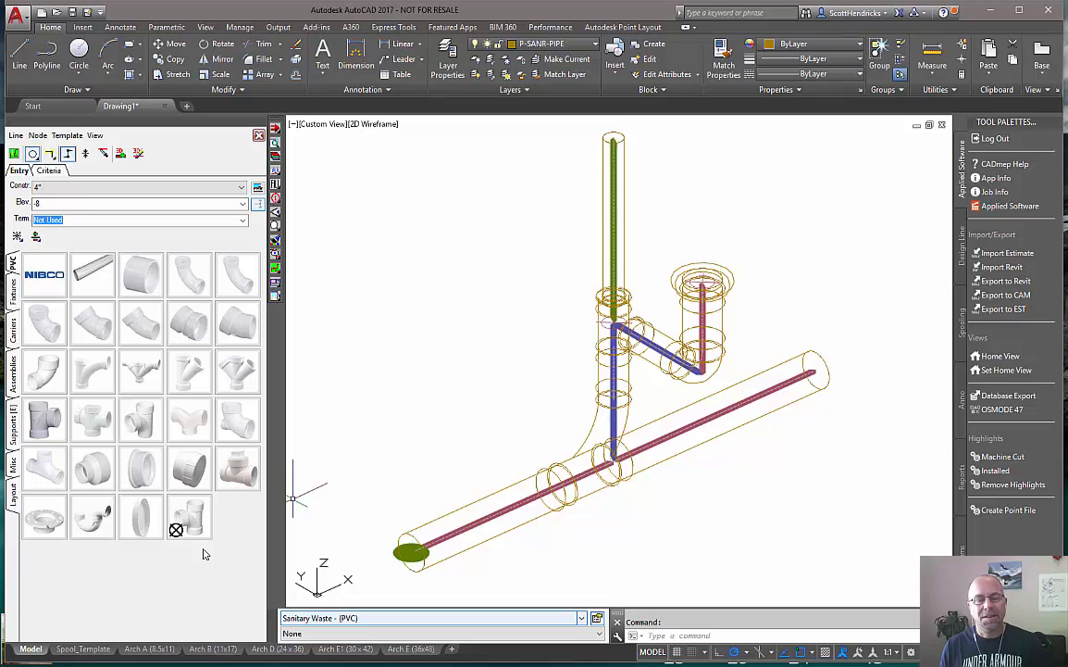